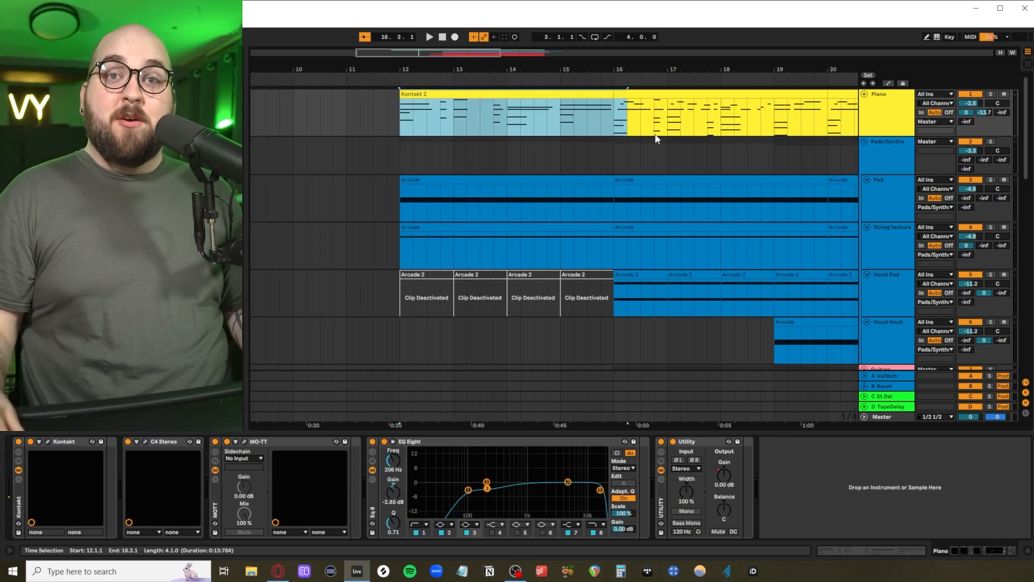
{"action": "key", "text": "z"}
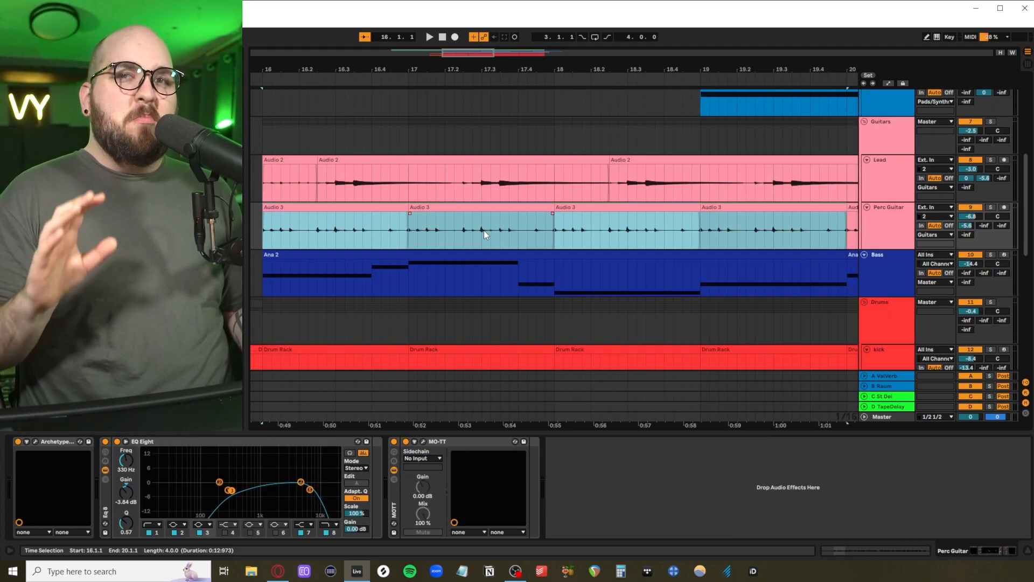
{"action": "key", "text": "z"}
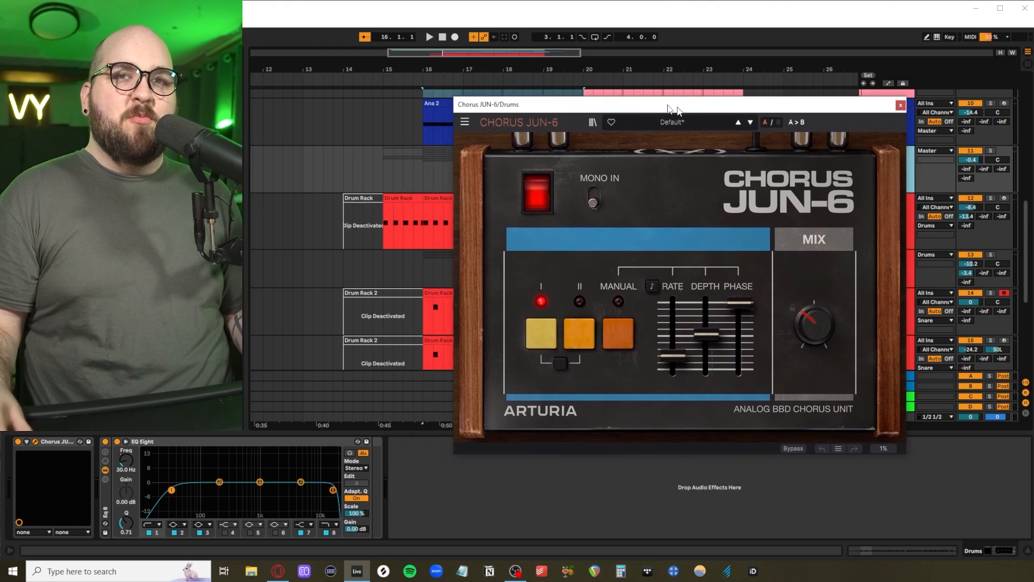
{"action": "left_click_drag", "start_coordinate": [676, 110], "coordinate": [619, 103]}
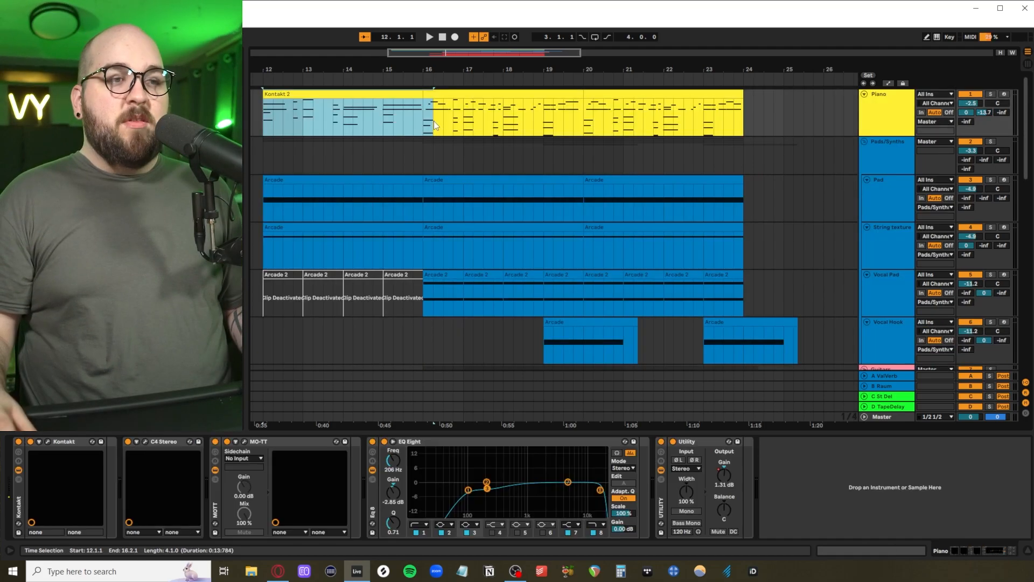
Step: Open the Piano track's clip starting at bar 12 in the note editor
{"action": "key", "text": "z"}
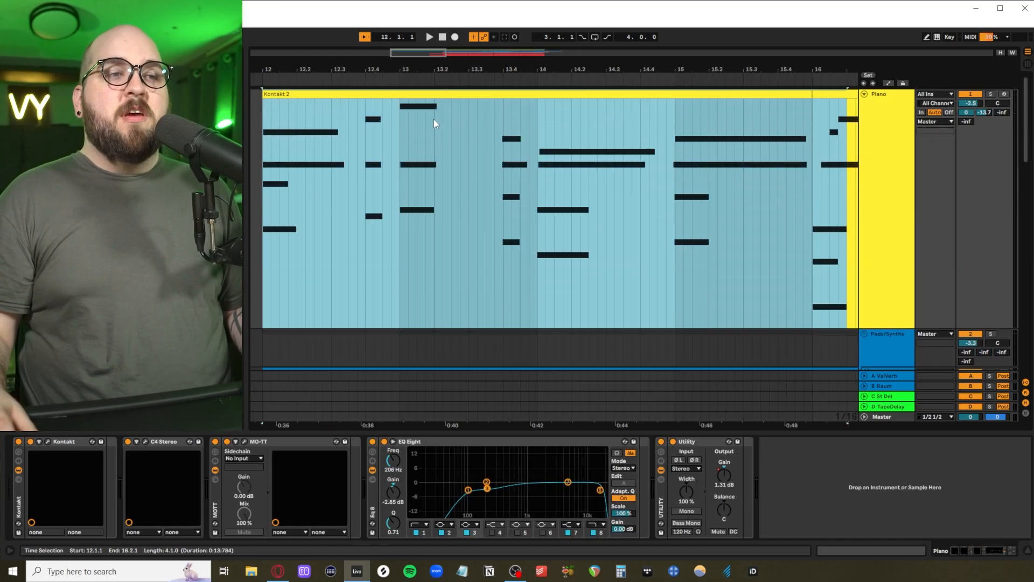
{"action": "left_click", "coordinate": [441, 175]}
{"action": "key", "text": "x"}
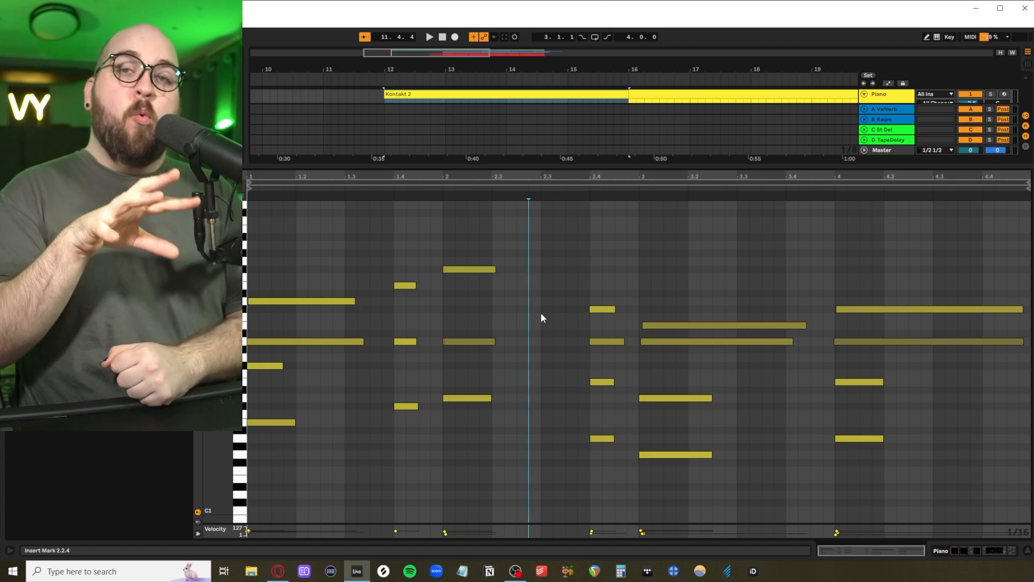
{"action": "scroll", "coordinate": [541, 323], "scroll_direction": "down", "scroll_amount": 2}
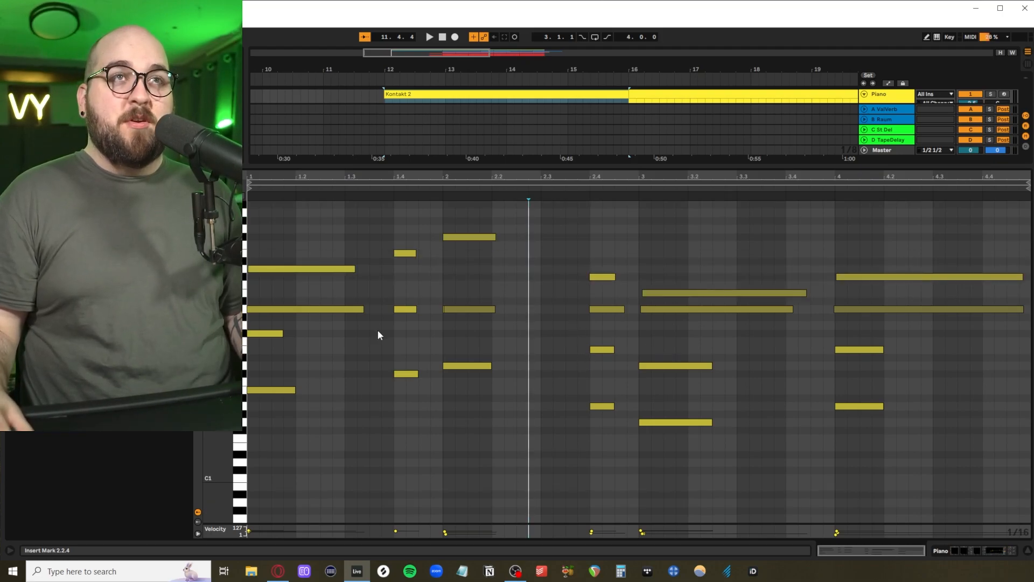
Step: Deactivate the upper notes of the piano clip and play only the lower notes with the Piano track soloed
{"action": "left_click_drag", "start_coordinate": [267, 328], "coordinate": [605, 365]}
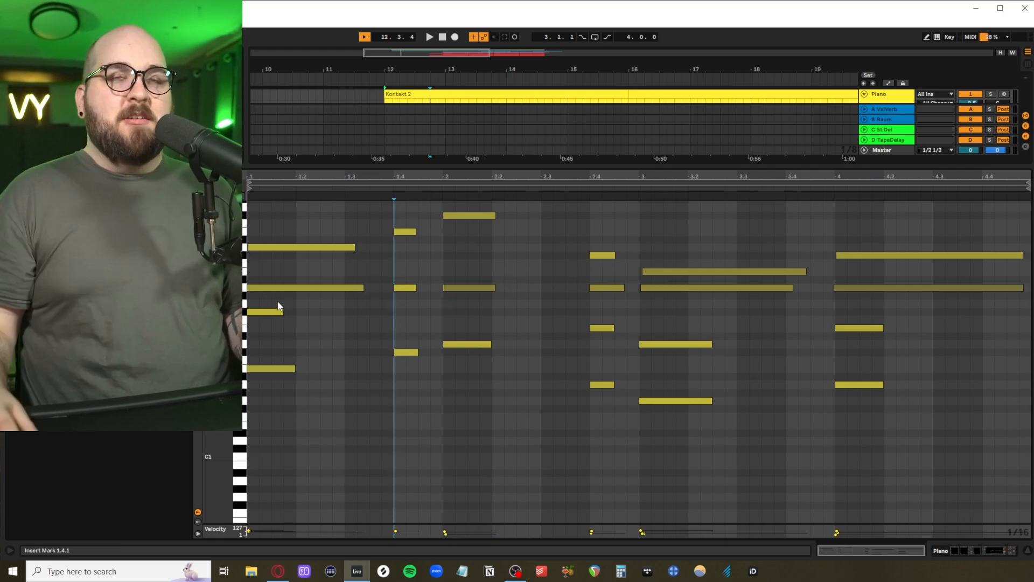
{"action": "left_click", "coordinate": [568, 228]}
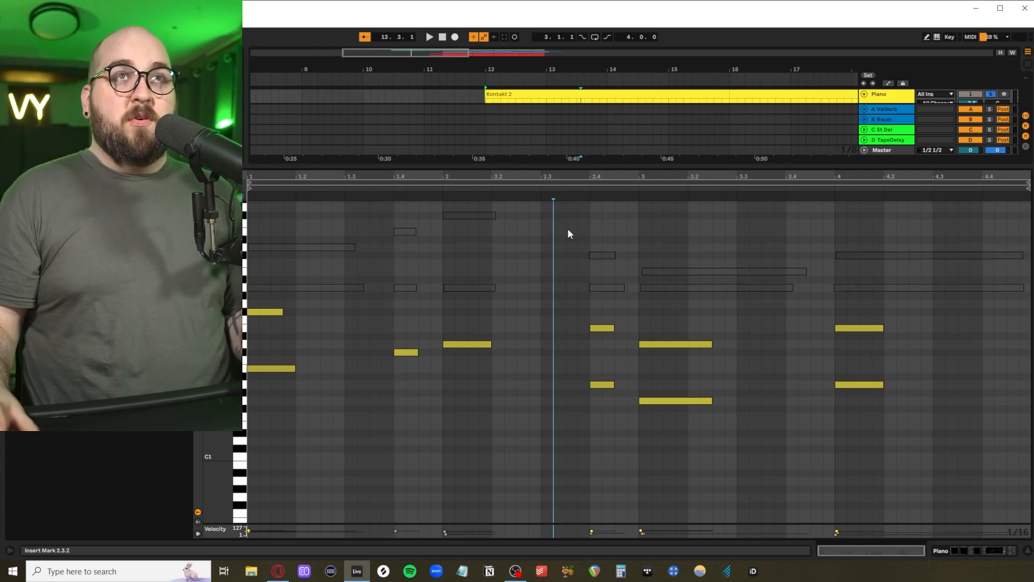
{"action": "key", "text": "space"}
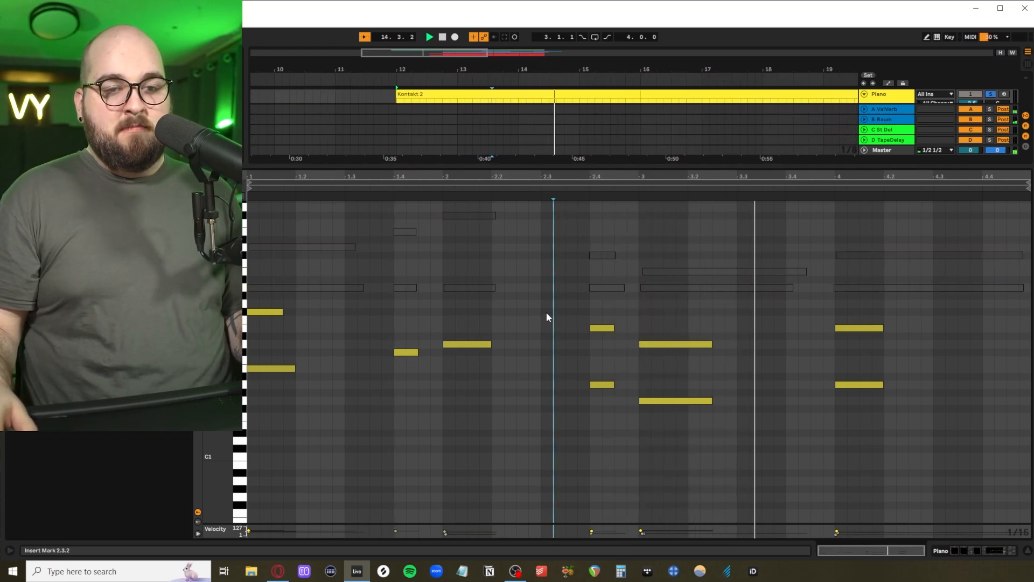
Step: Enlarge the velocity lane and try velocity 112 on the low G1 note at bar 3, returning it to 76
{"action": "left_click_drag", "start_coordinate": [645, 294], "coordinate": [646, 270]}
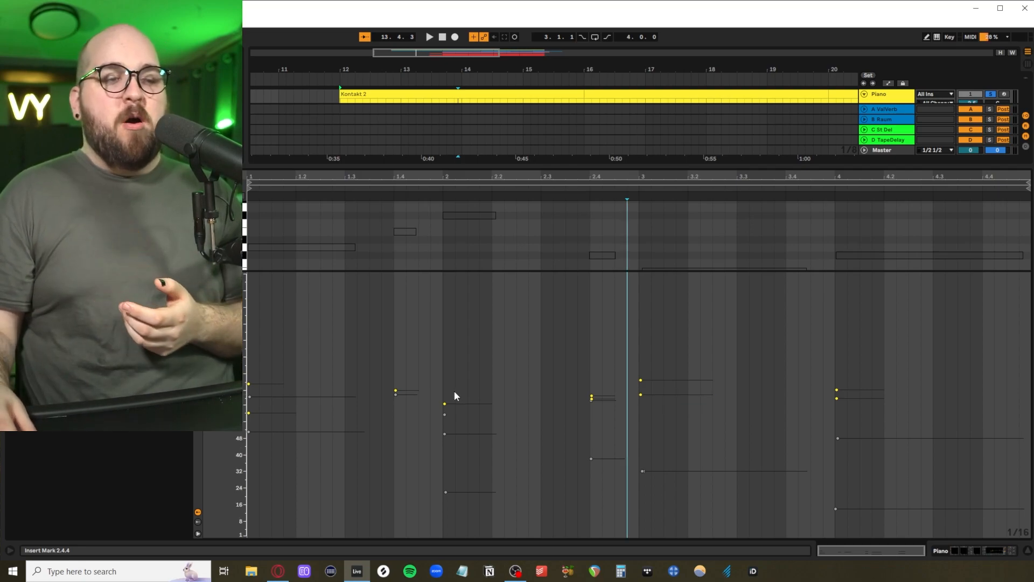
{"action": "left_click_drag", "start_coordinate": [641, 380], "coordinate": [641, 356]}
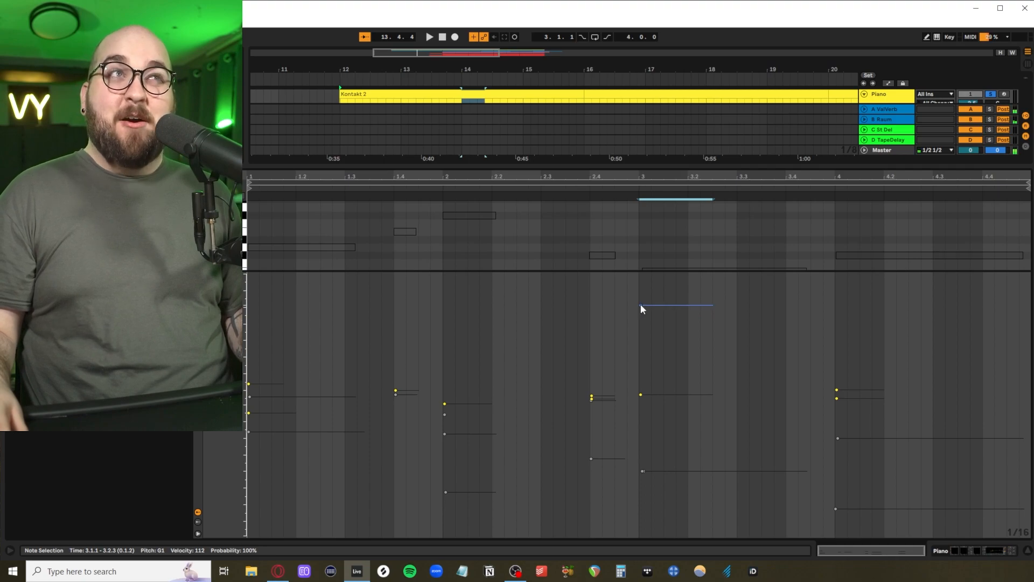
{"action": "left_click_drag", "start_coordinate": [642, 305], "coordinate": [641, 380]}
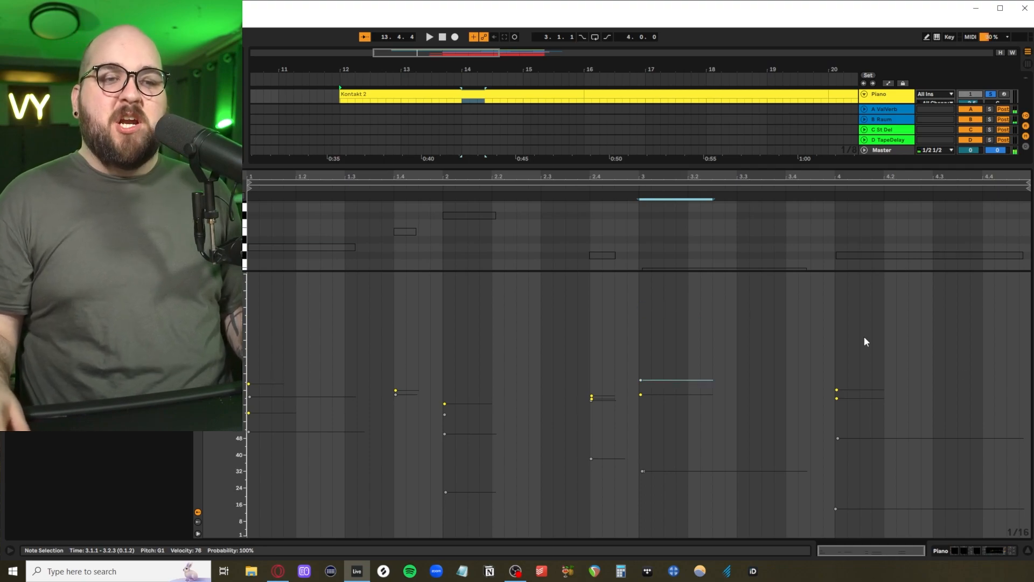
{"action": "left_click_drag", "start_coordinate": [662, 271], "coordinate": [653, 431]}
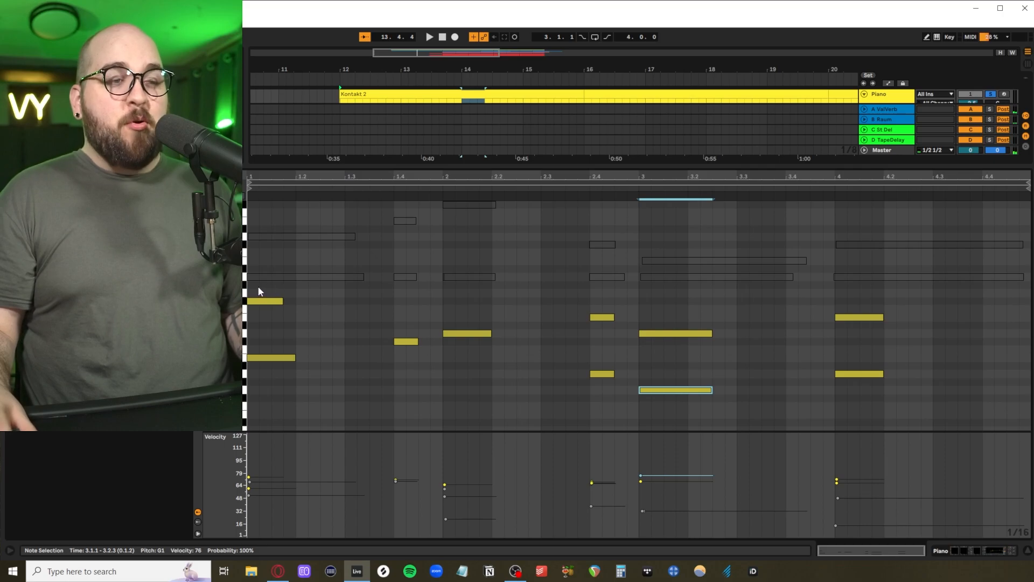
Step: Deactivate the clip's lower notes and reactivate the upper notes to isolate the upper voicing
{"action": "left_click", "coordinate": [259, 291]}
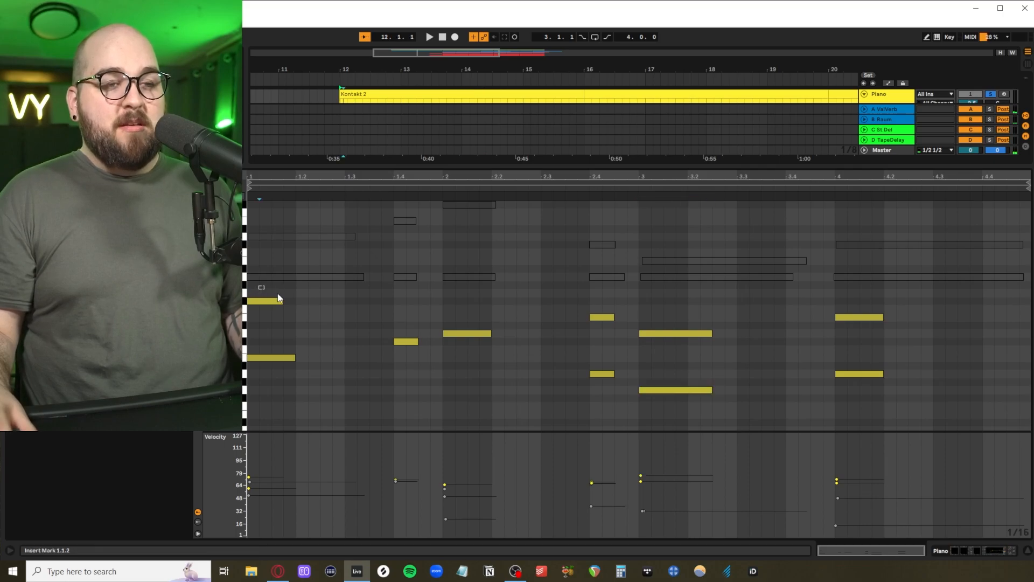
{"action": "key", "text": "ctrl+a"}
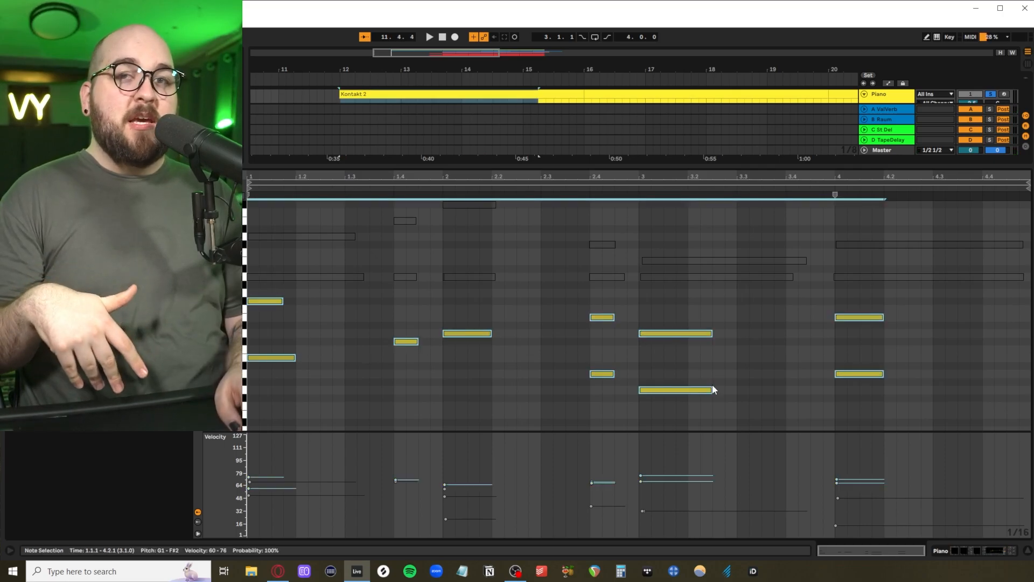
{"action": "key", "text": "0"}
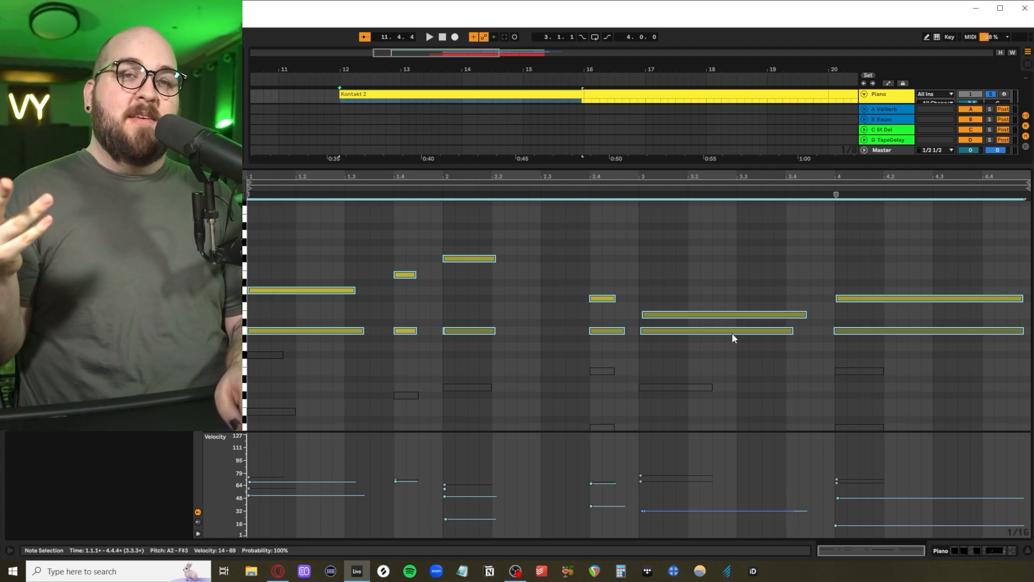
{"action": "scroll", "coordinate": [732, 333], "scroll_direction": "down", "scroll_amount": 3}
{"action": "left_click_drag", "start_coordinate": [269, 289], "coordinate": [881, 397]}
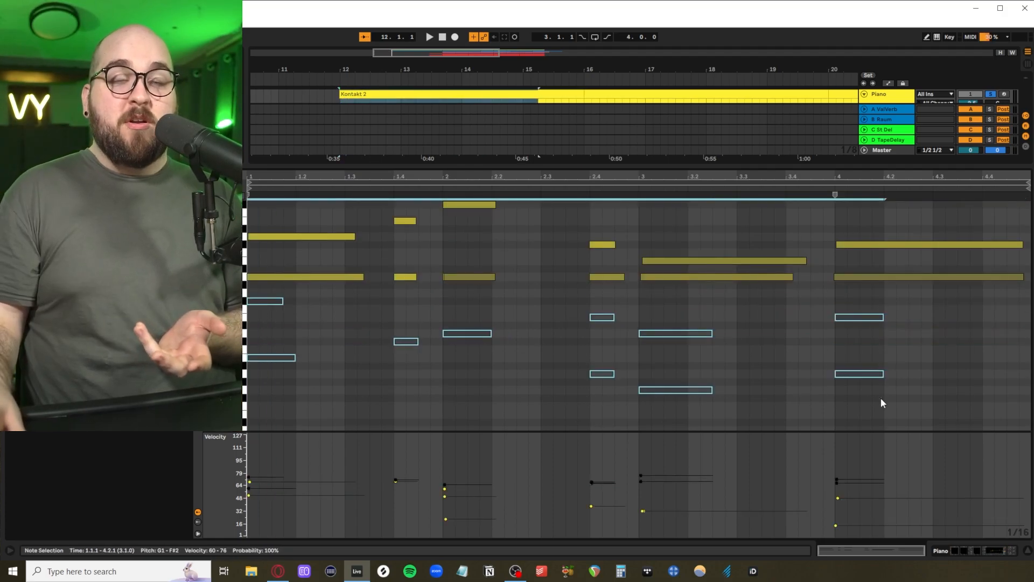
{"action": "scroll", "coordinate": [881, 398], "scroll_direction": "up", "scroll_amount": 3}
{"action": "left_click", "coordinate": [872, 239]}
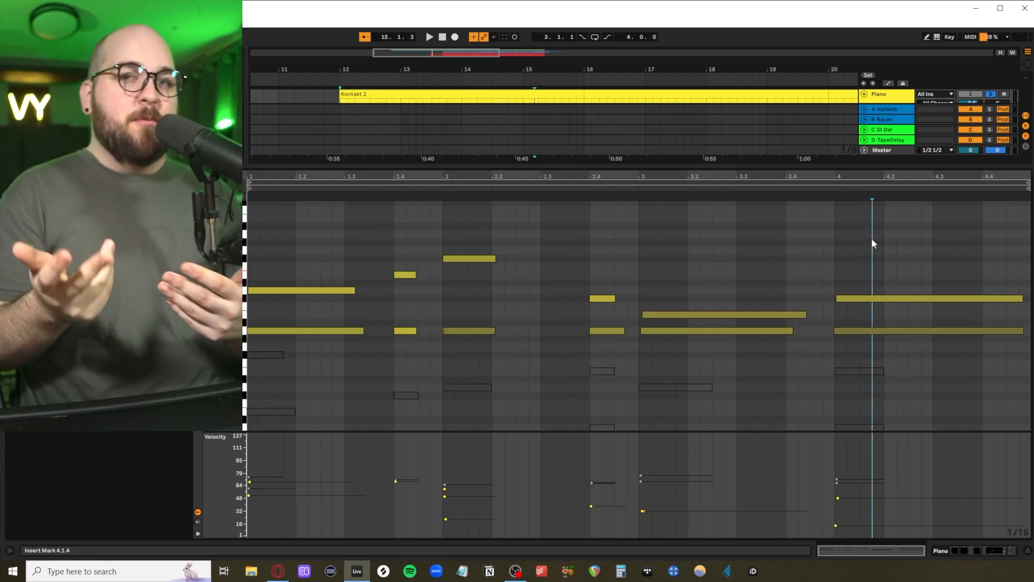
{"action": "left_click_drag", "start_coordinate": [284, 237], "coordinate": [312, 237]}
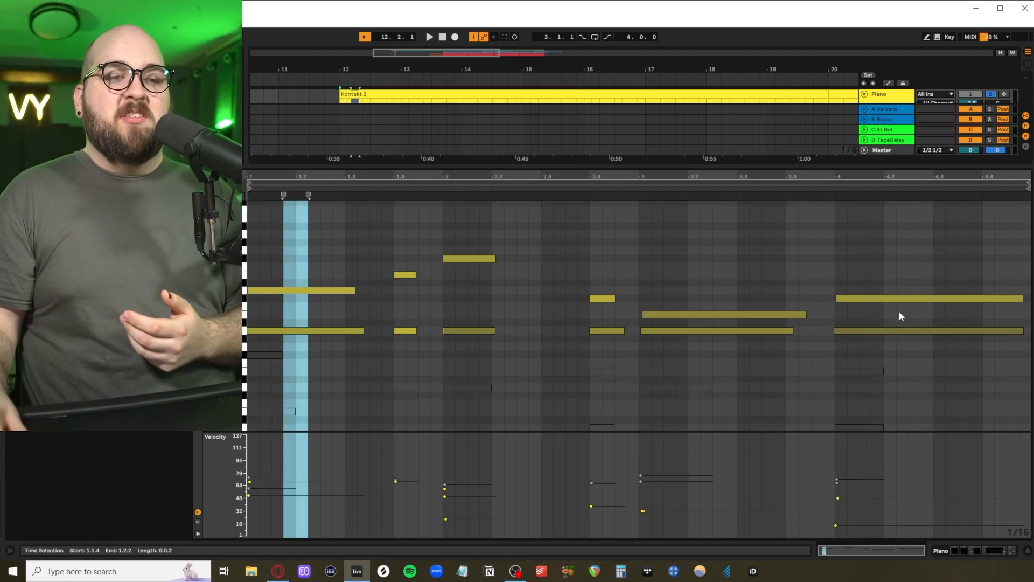
{"action": "left_click", "coordinate": [771, 272]}
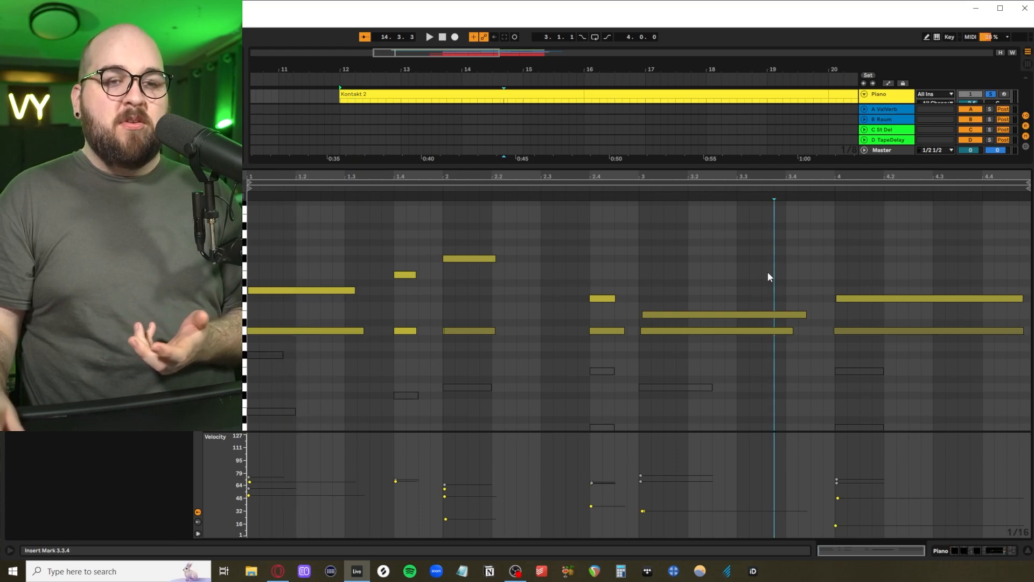
{"action": "scroll", "coordinate": [628, 305], "scroll_direction": "down", "scroll_amount": 2}
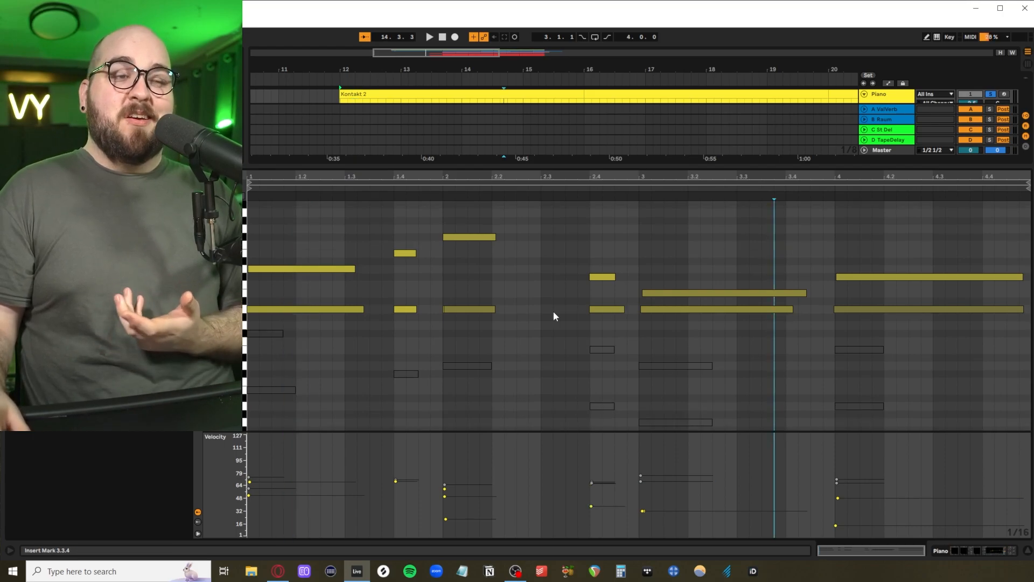
Step: Reactivate the lower notes and play the complete piano chords from the start of the clip
{"action": "left_click", "coordinate": [315, 311]}
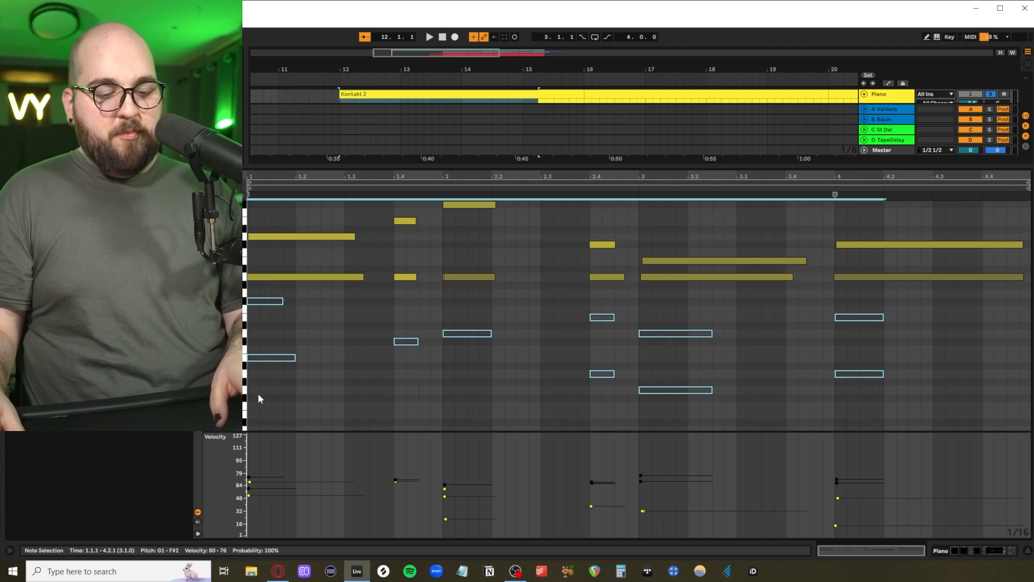
{"action": "key", "text": "0"}
{"action": "left_click", "coordinate": [352, 337]}
{"action": "key", "text": "space"}
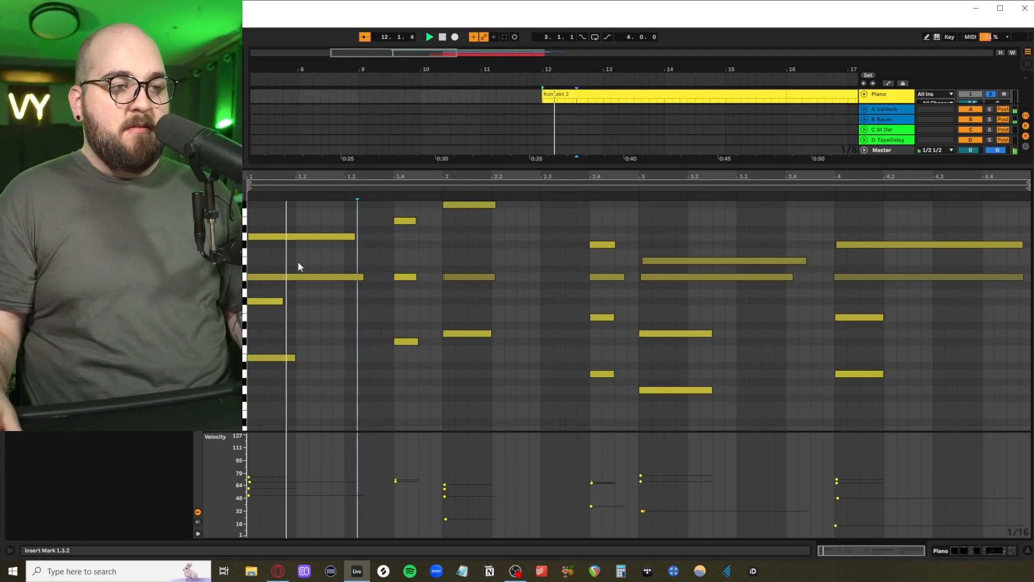
{"action": "scroll", "coordinate": [305, 293], "scroll_direction": "up", "scroll_amount": 4}
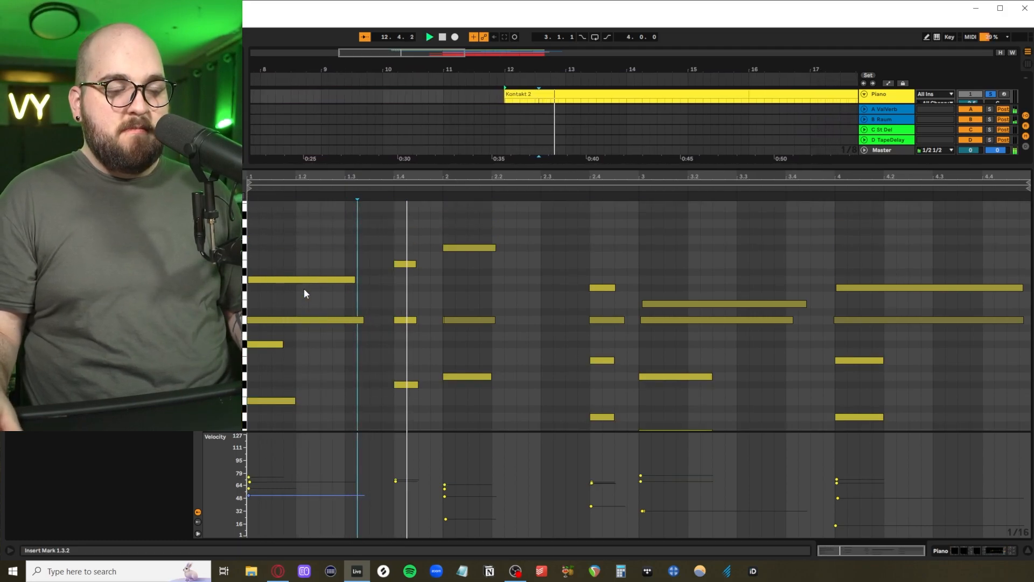
{"action": "scroll", "coordinate": [305, 293], "scroll_direction": "down", "scroll_amount": 2}
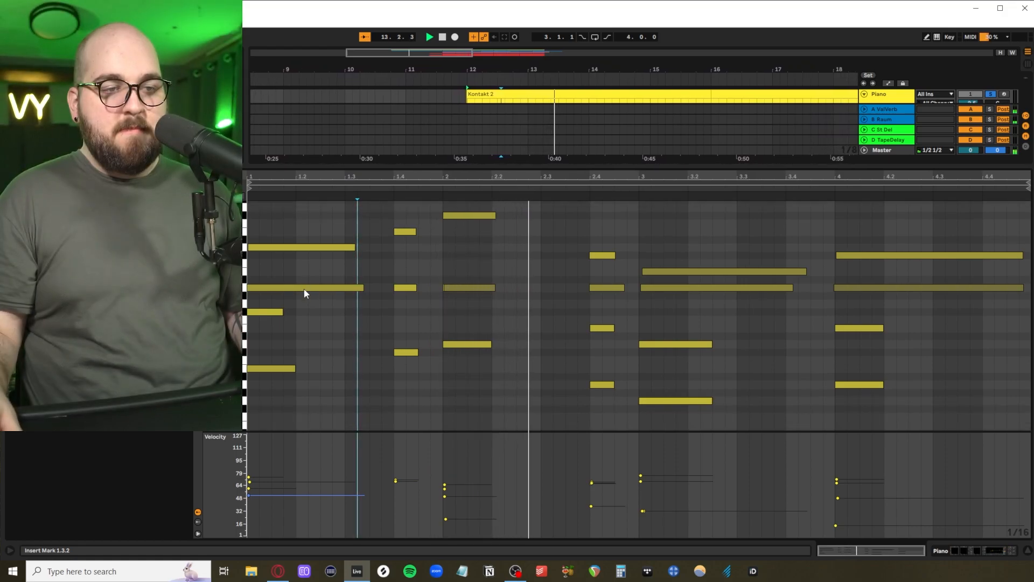
{"action": "scroll", "coordinate": [304, 294], "scroll_direction": "down", "scroll_amount": 1}
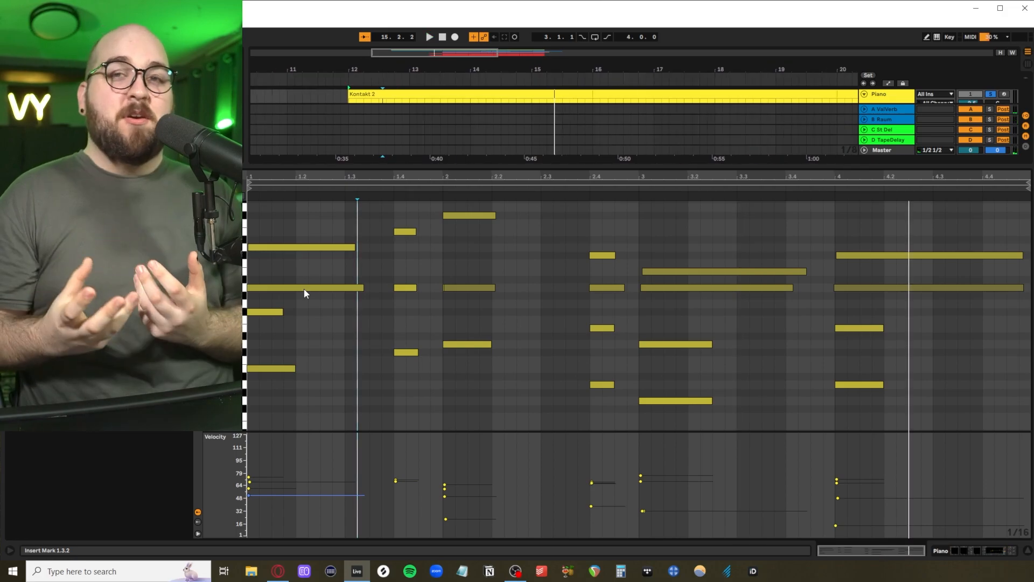
Step: Examine the start timing of the piano notes around beat 2.4 and bar 3 up close
{"action": "scroll", "coordinate": [356, 306], "scroll_direction": "up", "scroll_amount": 1}
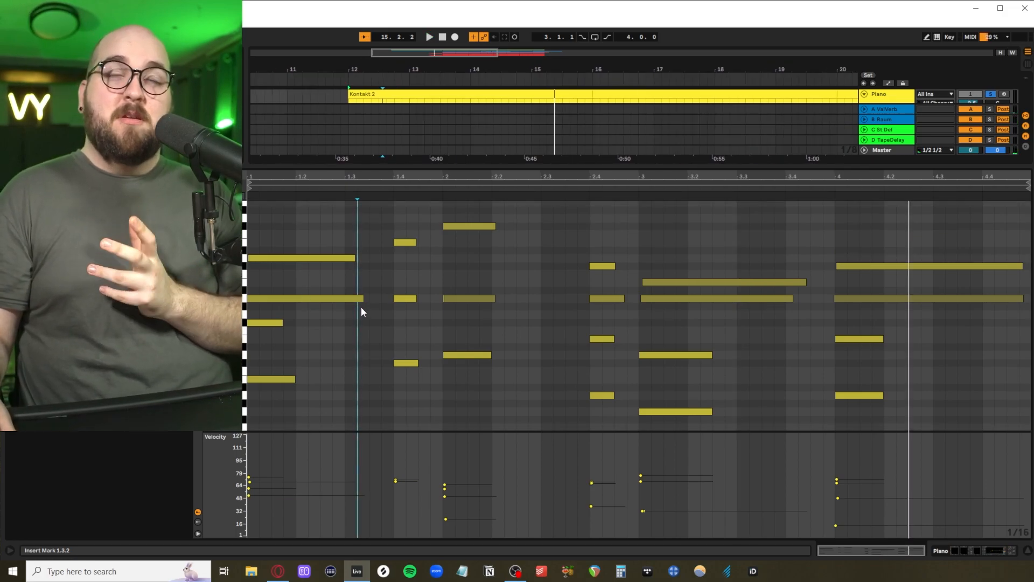
{"action": "scroll", "coordinate": [361, 309], "scroll_direction": "down", "scroll_amount": 2}
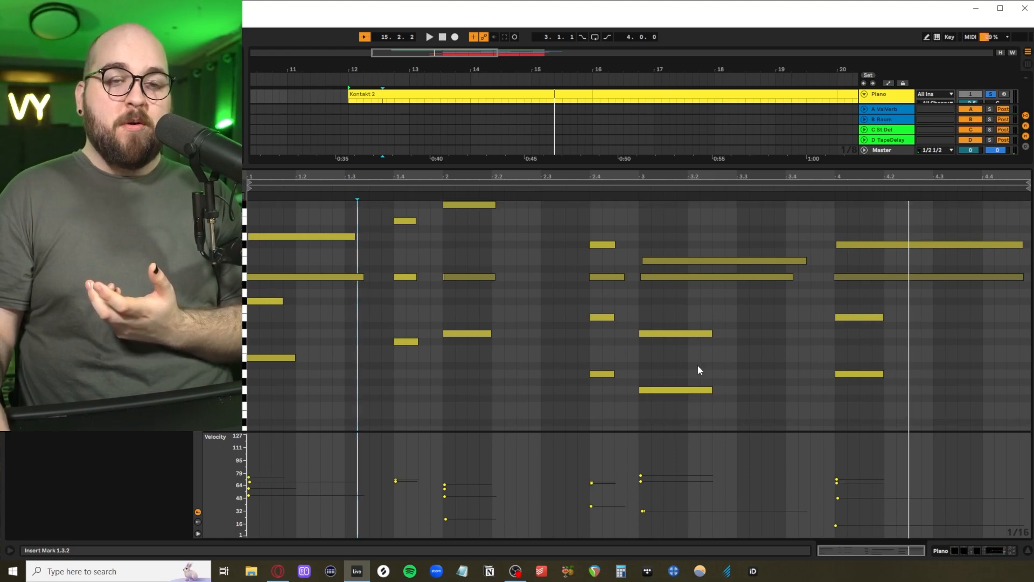
{"action": "scroll", "coordinate": [738, 366], "scroll_direction": "up", "scroll_amount": 5}
{"action": "left_click_drag", "start_coordinate": [893, 246], "coordinate": [316, 347]}
{"action": "left_click", "coordinate": [515, 268]}
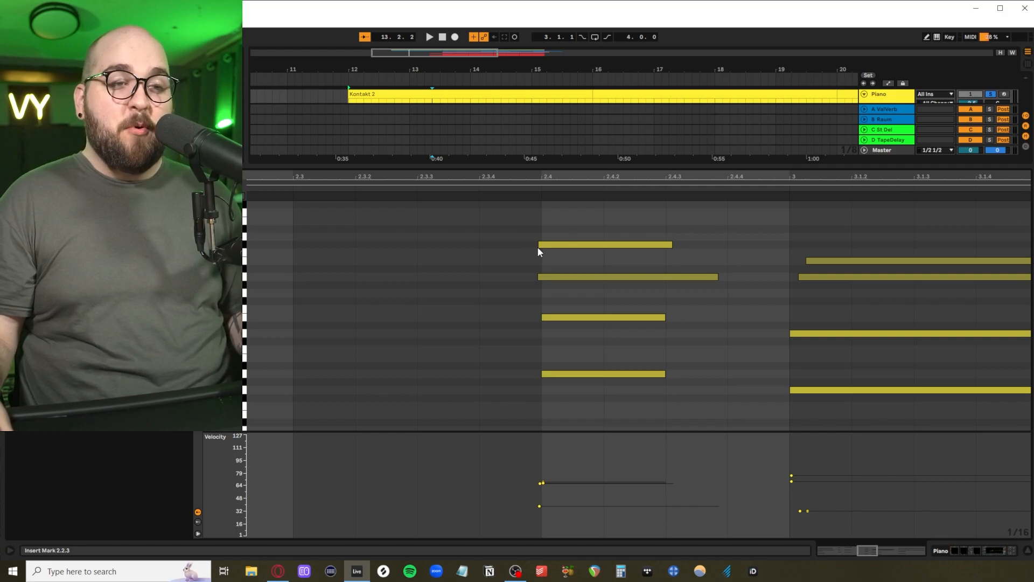
{"action": "scroll", "coordinate": [643, 280], "scroll_direction": "right", "scroll_amount": 3}
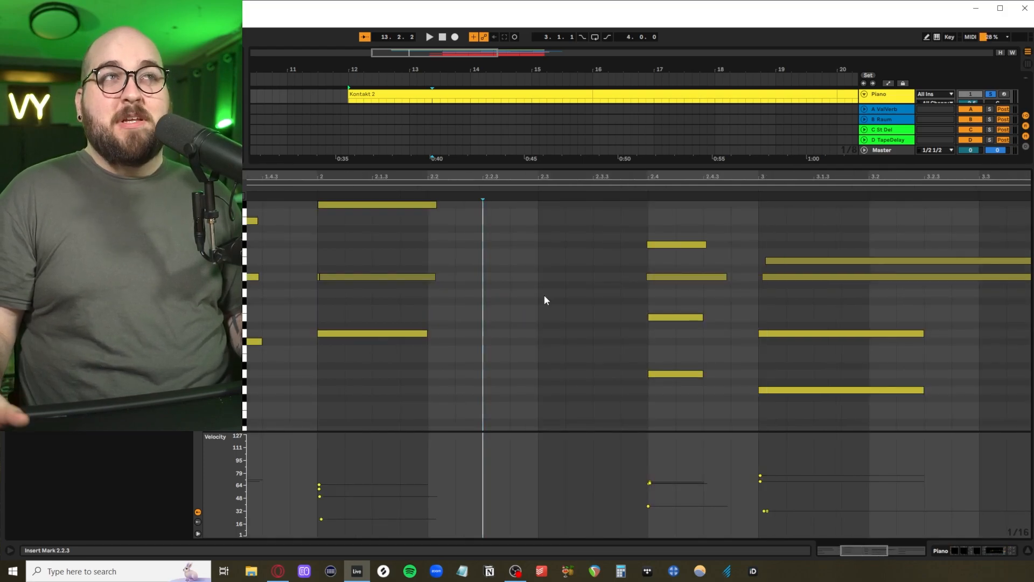
Step: Play the piano part from bar 16 and open that clip in the note editor to view its lower chord notes
{"action": "scroll", "coordinate": [544, 296], "scroll_direction": "right", "scroll_amount": 1}
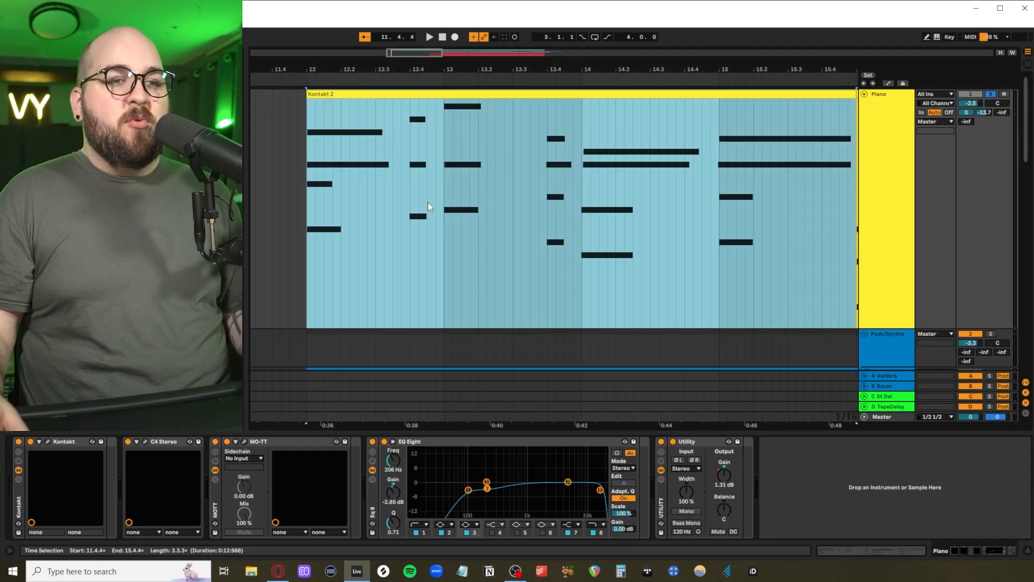
{"action": "scroll", "coordinate": [428, 202], "scroll_direction": "right", "scroll_amount": 10}
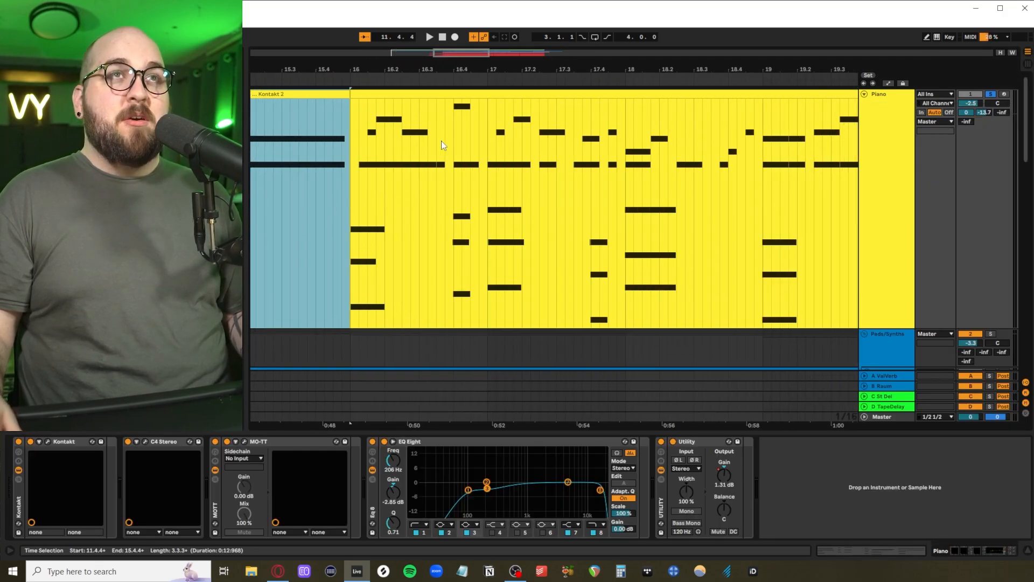
{"action": "left_click", "coordinate": [443, 94]}
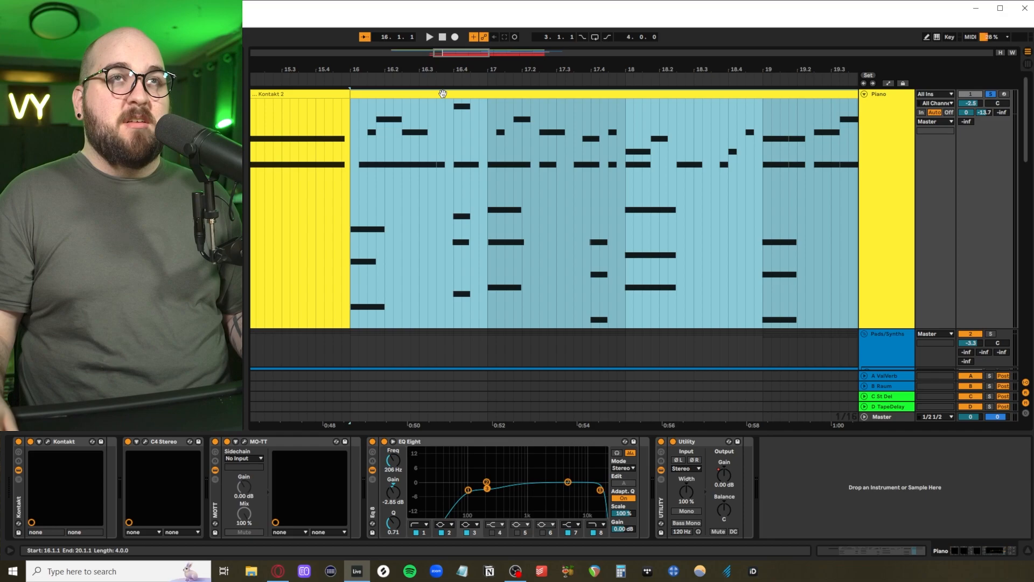
{"action": "left_click", "coordinate": [348, 170]}
{"action": "key", "text": "space"}
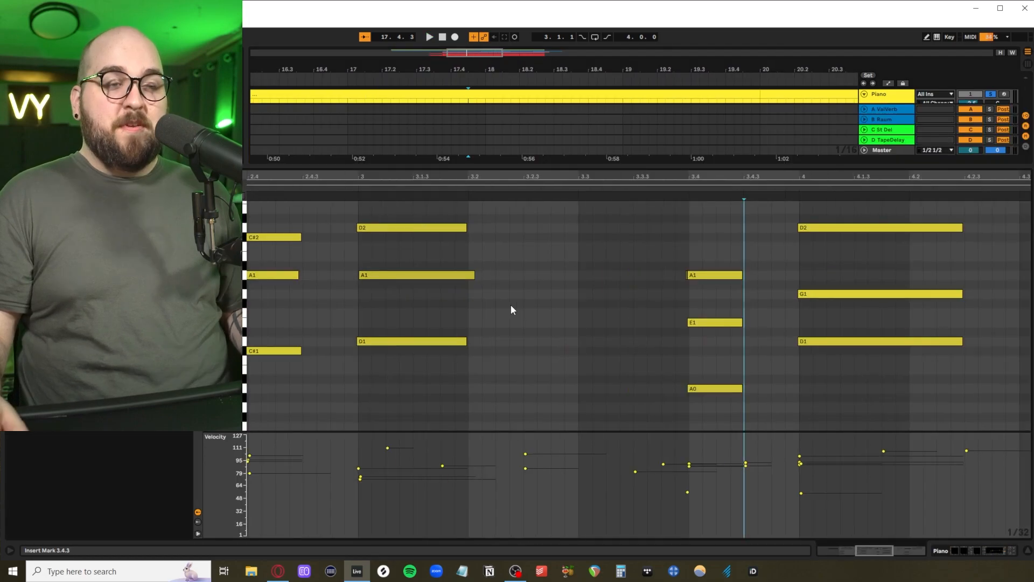
{"action": "scroll", "coordinate": [511, 305], "scroll_direction": "down", "scroll_amount": 5}
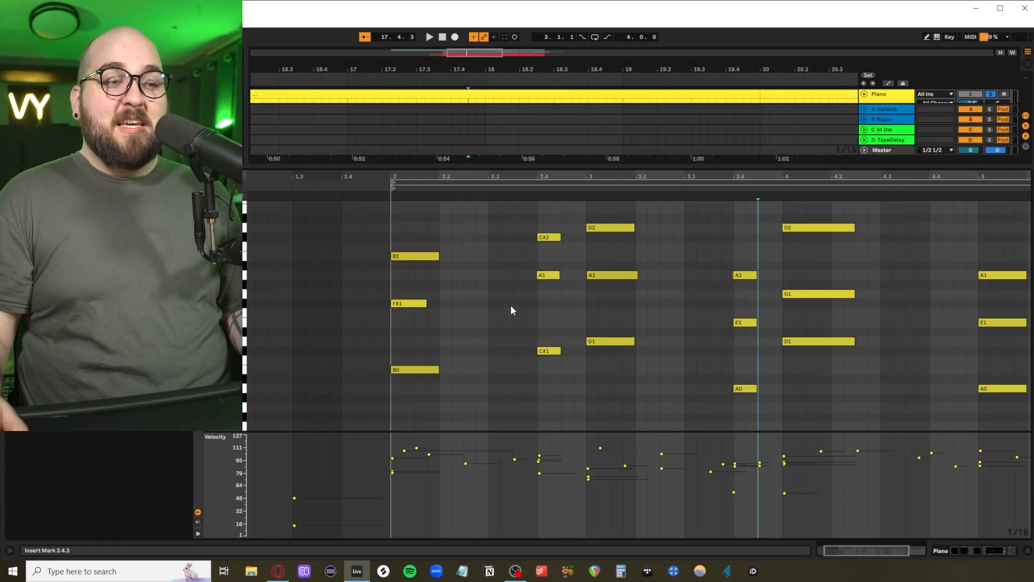
Step: Deactivate the clip's lower chord notes from bar 2 onward and play only the upper piano notes
{"action": "scroll", "coordinate": [511, 306], "scroll_direction": "right", "scroll_amount": 1}
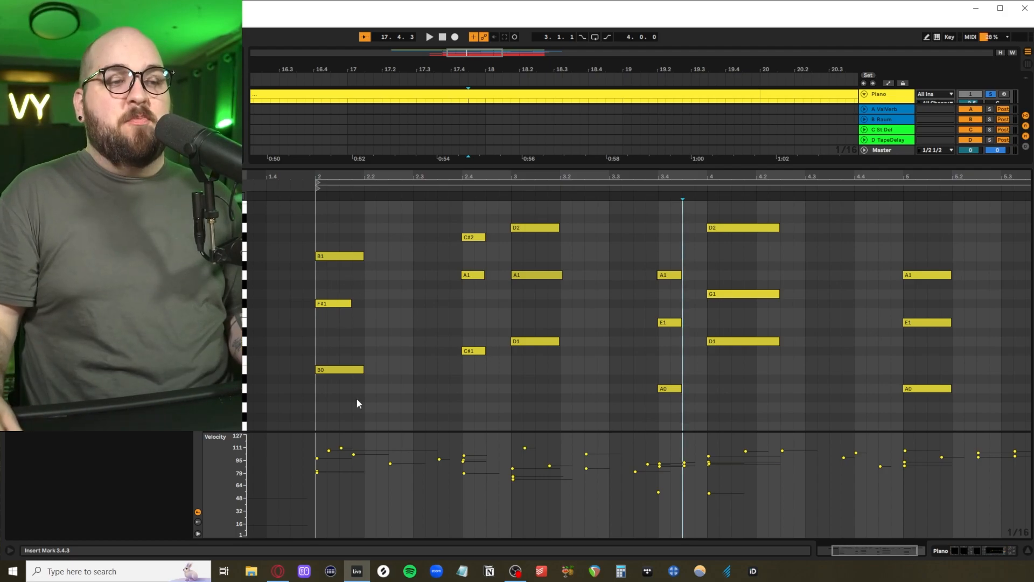
{"action": "left_click_drag", "start_coordinate": [346, 334], "coordinate": [552, 411]}
{"action": "left_click_drag", "start_coordinate": [342, 212], "coordinate": [522, 255]}
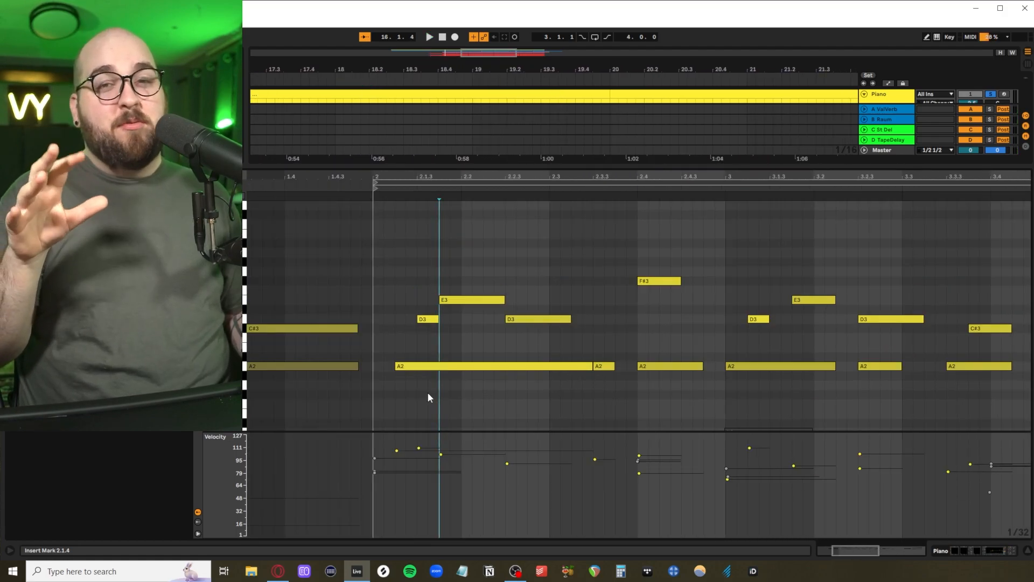
{"action": "scroll", "coordinate": [429, 397], "scroll_direction": "down", "scroll_amount": 1}
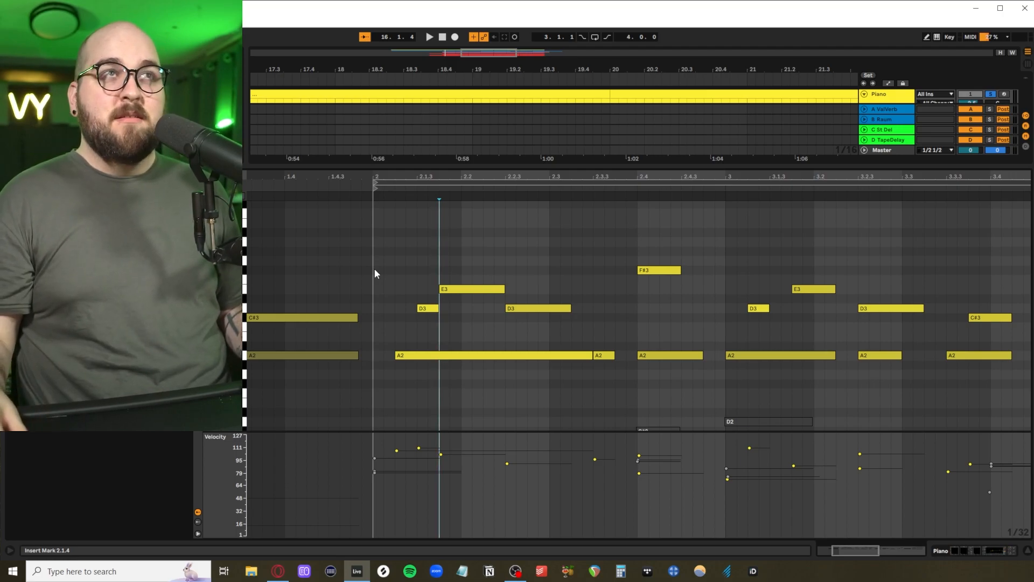
{"action": "left_click", "coordinate": [376, 274]}
{"action": "key", "text": "space"}
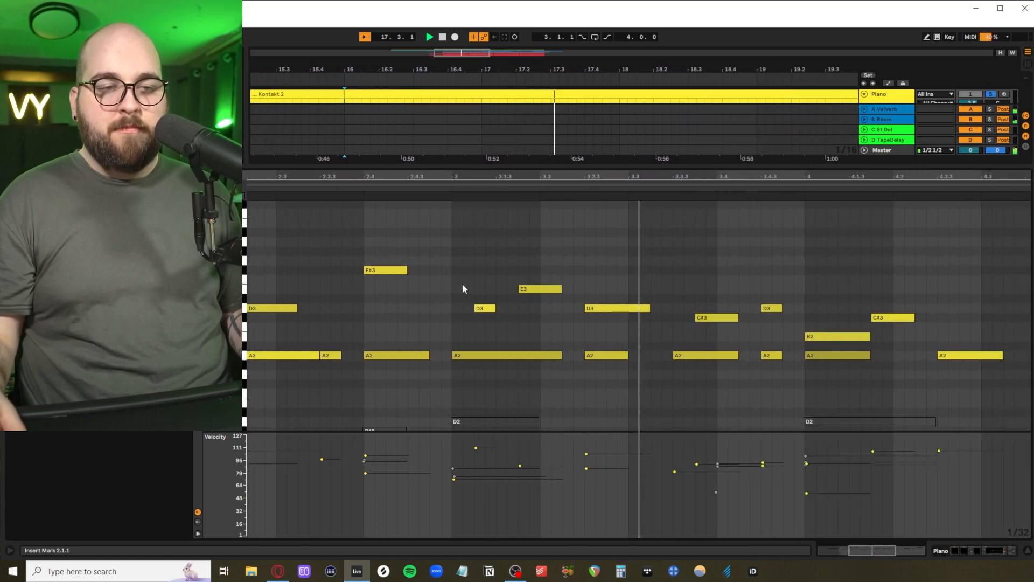
{"action": "key", "text": "space"}
Step: Examine the placement of the upper piano notes in bar 2, including the velocity of the second D3 note
{"action": "left_click", "coordinate": [616, 282]}
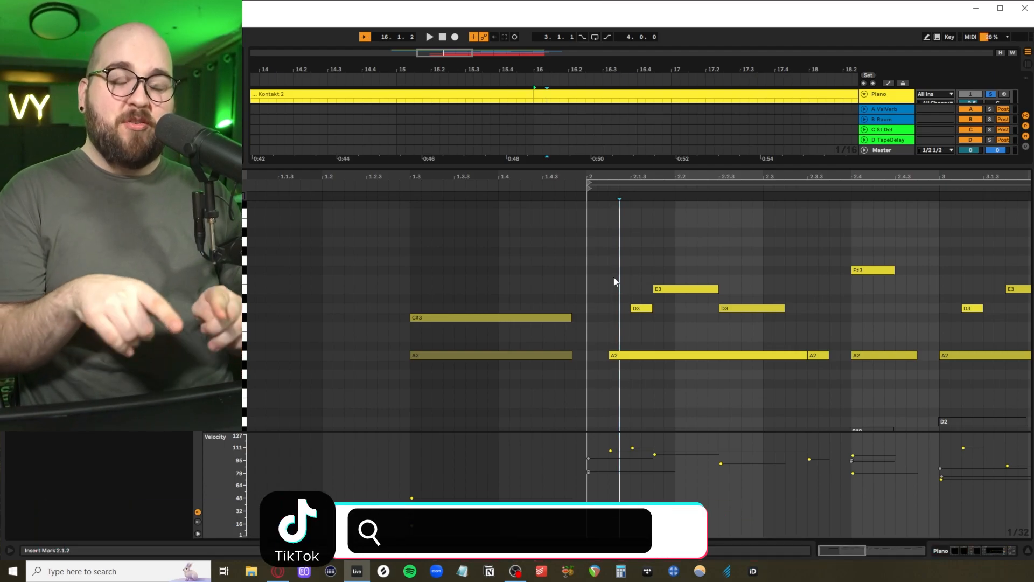
{"action": "scroll", "coordinate": [625, 285], "scroll_direction": "right", "scroll_amount": 3}
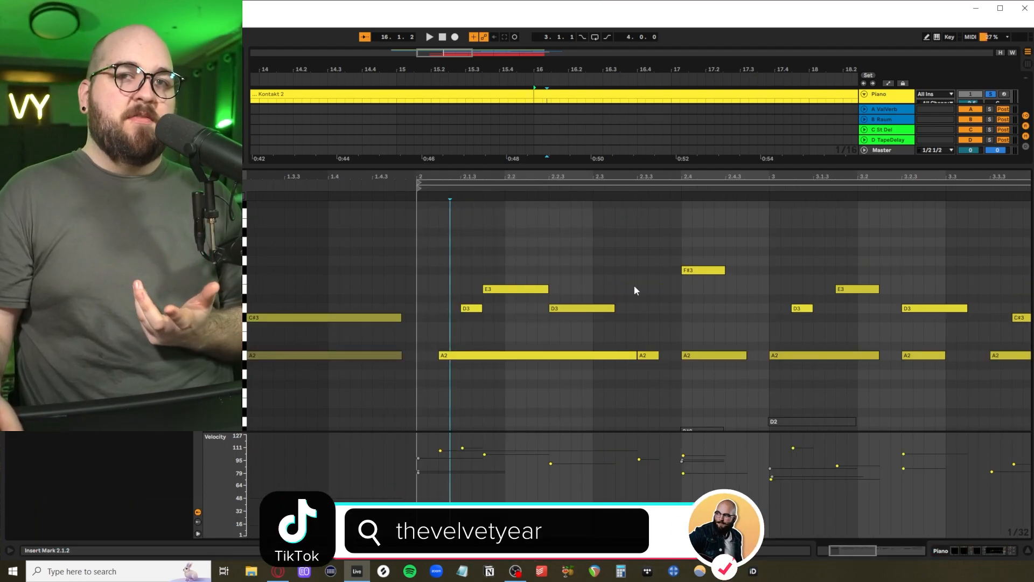
{"action": "scroll", "coordinate": [634, 286], "scroll_direction": "left", "scroll_amount": 1}
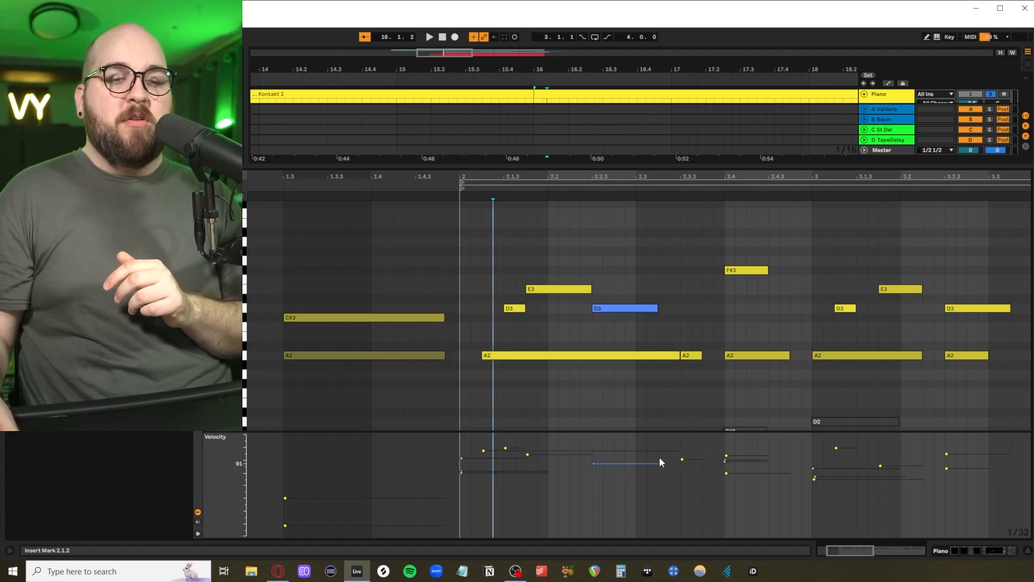
{"action": "scroll", "coordinate": [731, 413], "scroll_direction": "left", "scroll_amount": 2}
{"action": "scroll", "coordinate": [733, 403], "scroll_direction": "right", "scroll_amount": 10}
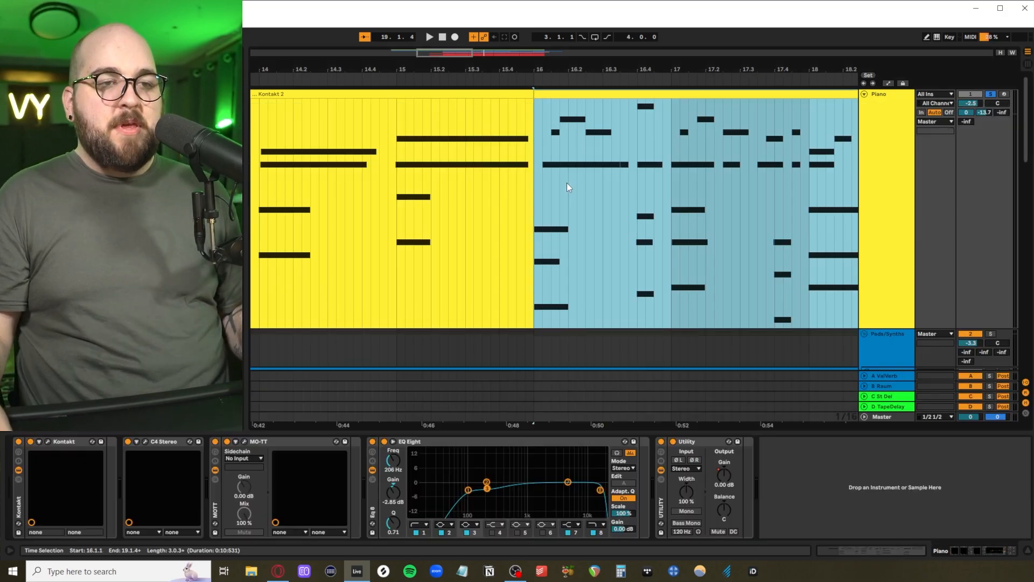
Step: Examine the piano clip in the arrangement from bar 12 to bar 23 and view its Kontakt instrument, The Maverick
{"action": "scroll", "coordinate": [567, 186], "scroll_direction": "down", "scroll_amount": 1}
{"action": "scroll", "coordinate": [567, 186], "scroll_direction": "down", "scroll_amount": 2}
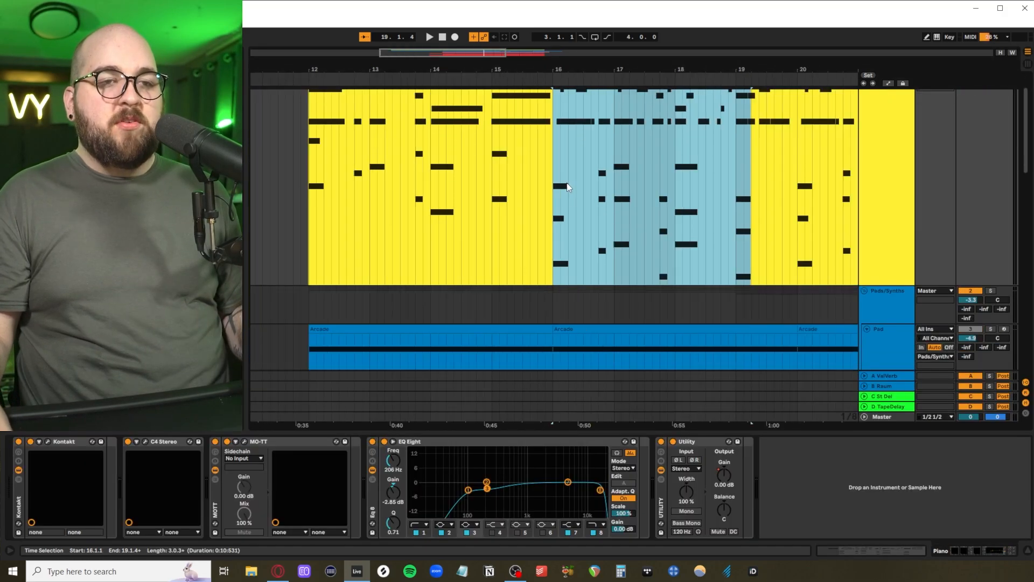
{"action": "left_click", "coordinate": [623, 186]}
{"action": "scroll", "coordinate": [623, 186], "scroll_direction": "up", "scroll_amount": 2}
{"action": "scroll", "coordinate": [577, 201], "scroll_direction": "left", "scroll_amount": 3}
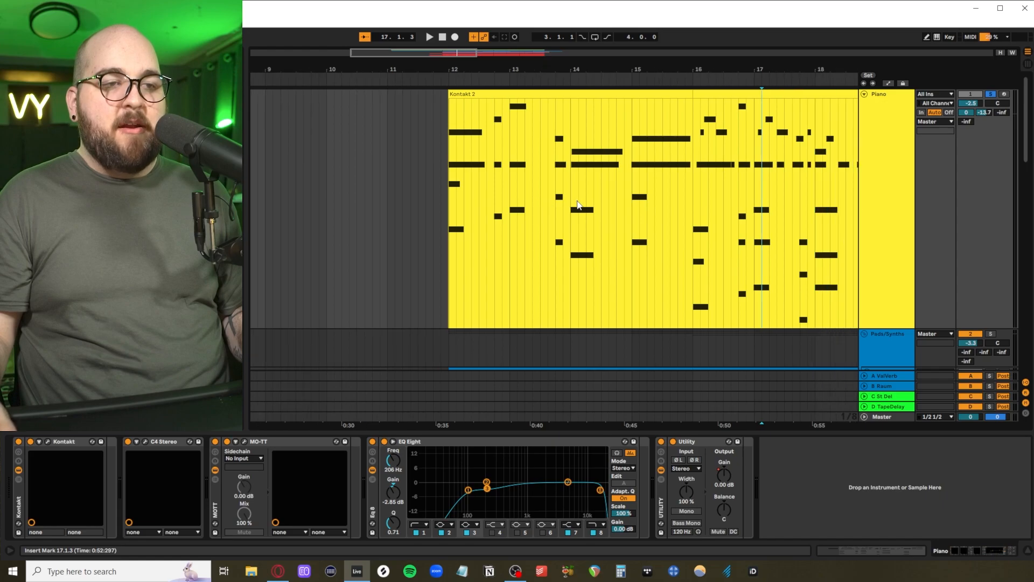
{"action": "scroll", "coordinate": [578, 201], "scroll_direction": "right", "scroll_amount": 5}
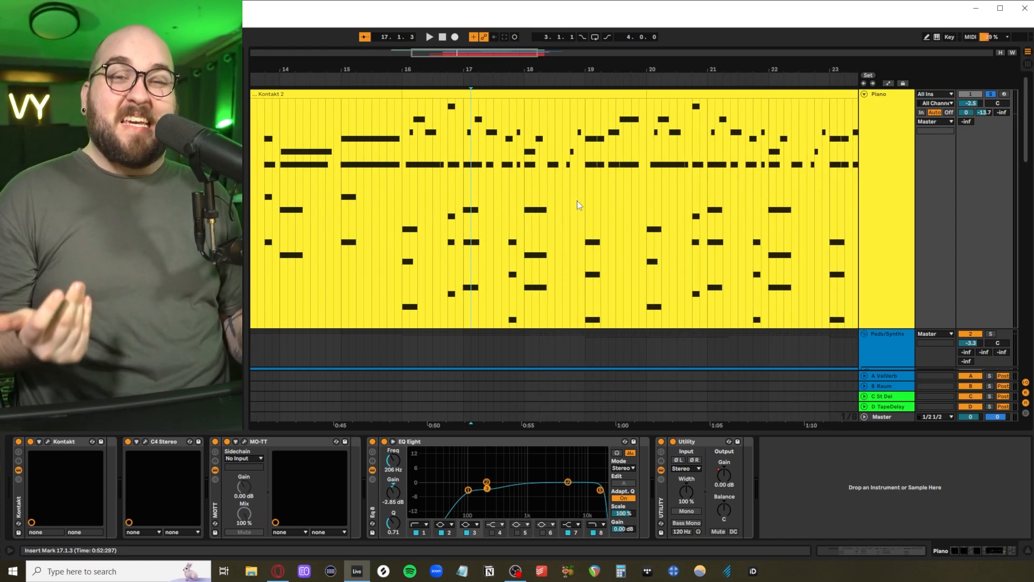
{"action": "scroll", "coordinate": [359, 279], "scroll_direction": "left", "scroll_amount": 1}
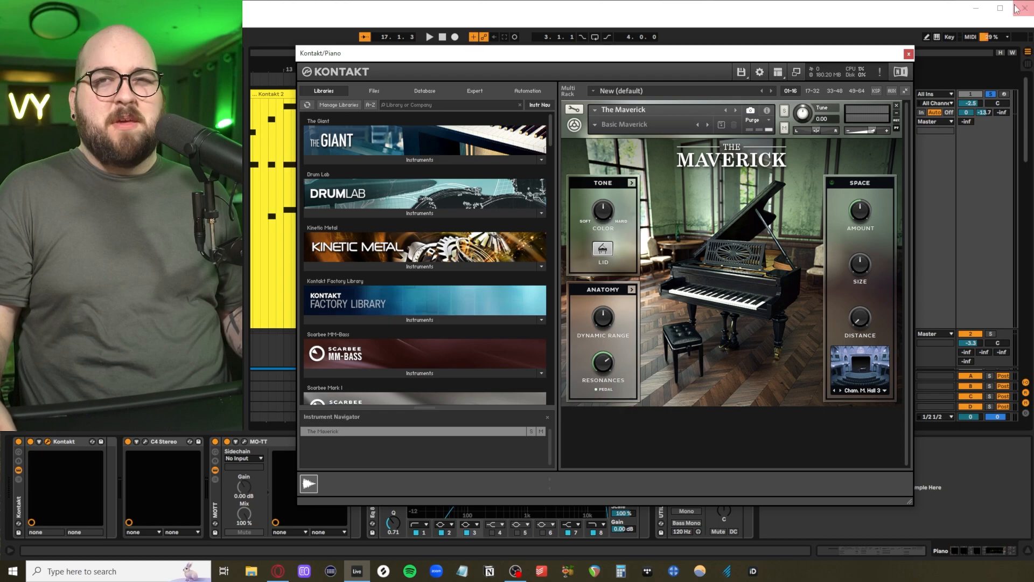
{"action": "left_click", "coordinate": [909, 54]}
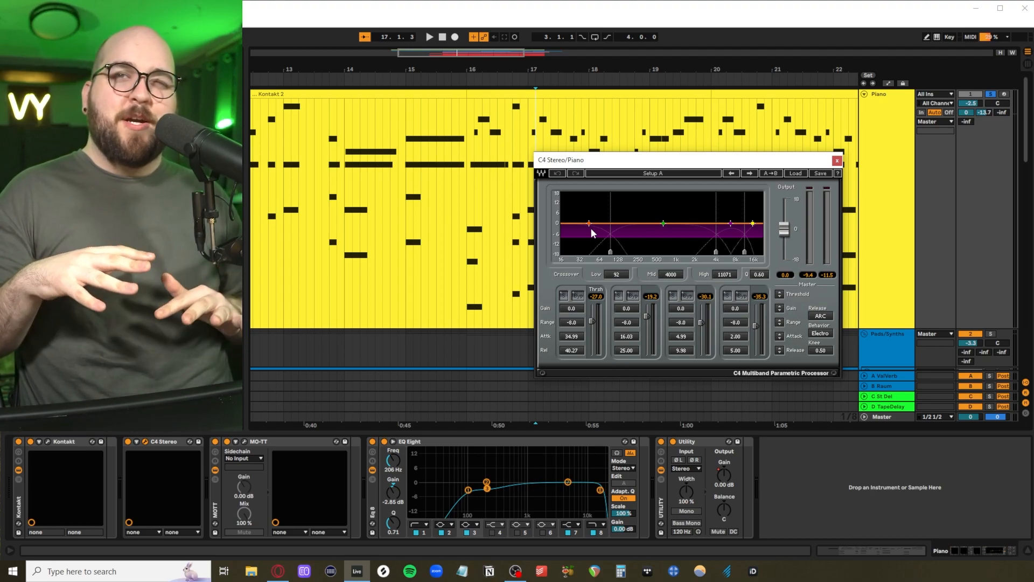
Step: Highlight the piano clip's bars 12 to 15 and the opening beats of bar 16 to compare the two sections
{"action": "left_click", "coordinate": [399, 131]}
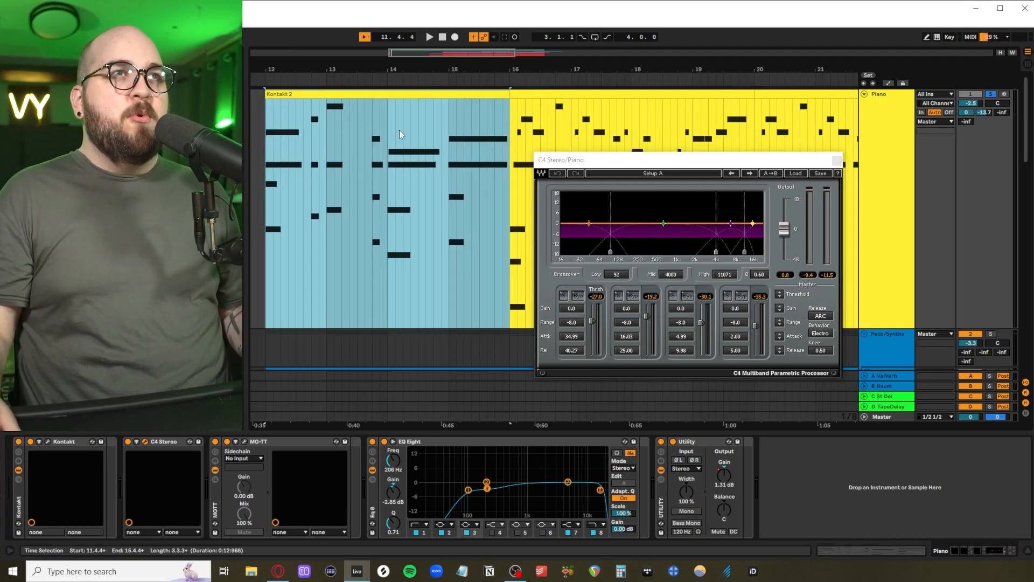
{"action": "scroll", "coordinate": [357, 198], "scroll_direction": "right", "scroll_amount": 5}
{"action": "left_click", "coordinate": [362, 191]}
{"action": "left_click_drag", "start_coordinate": [358, 195], "coordinate": [395, 194]}
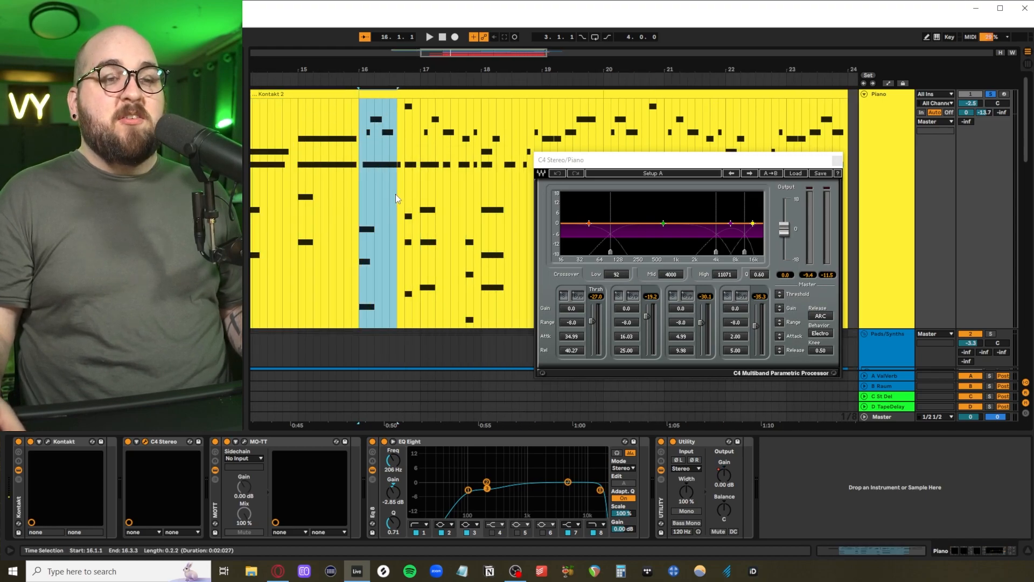
{"action": "left_click", "coordinate": [396, 194]}
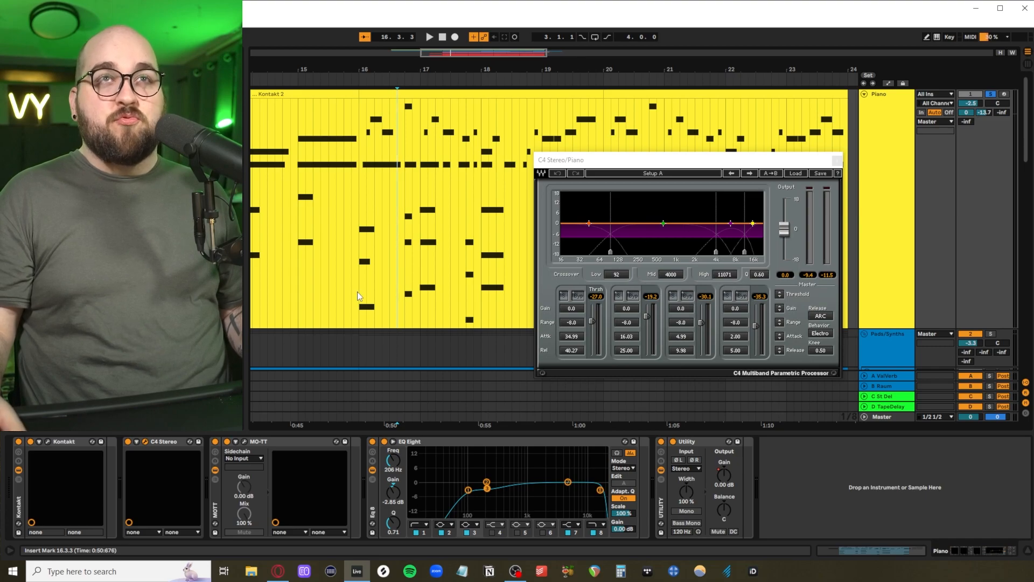
Step: Play the piano from 13.3 while watching the C4 multiband processor, and inspect the MO-TT compression settings
{"action": "scroll", "coordinate": [351, 293], "scroll_direction": "left", "scroll_amount": 5}
{"action": "left_click", "coordinate": [401, 240]}
{"action": "key", "text": "space"}
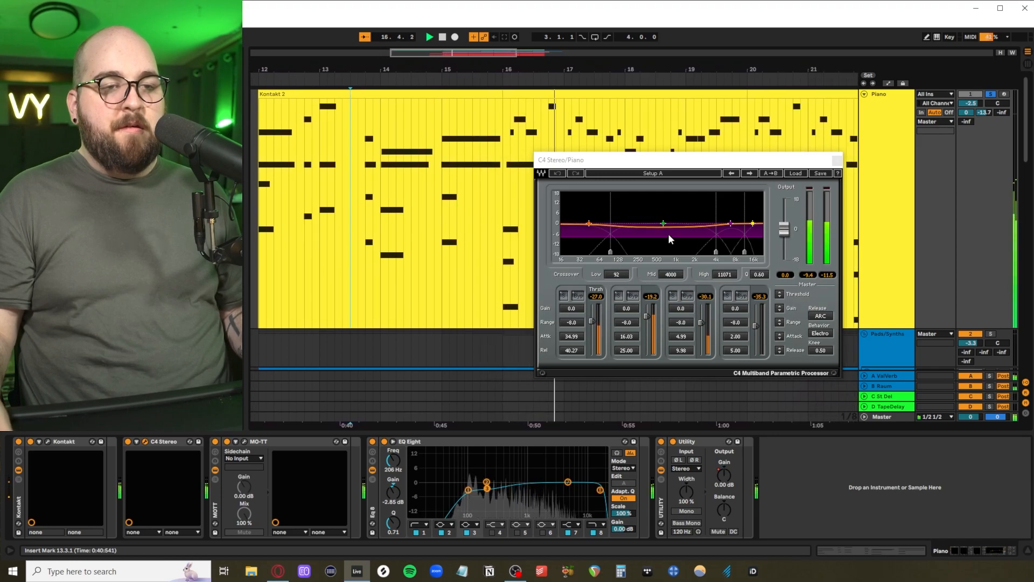
{"action": "key", "text": "space"}
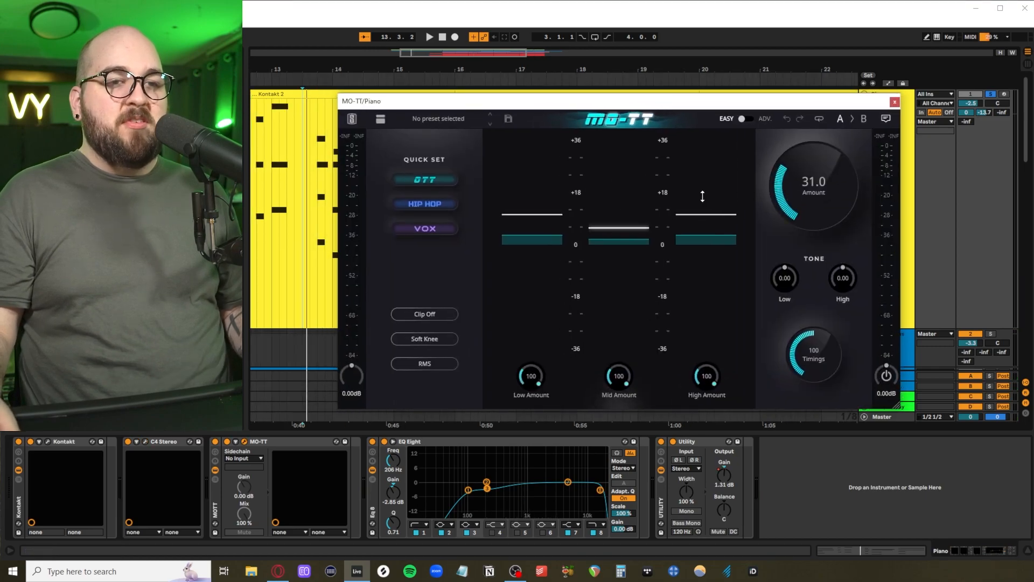
{"action": "mouse_move", "coordinate": [700, 241]}
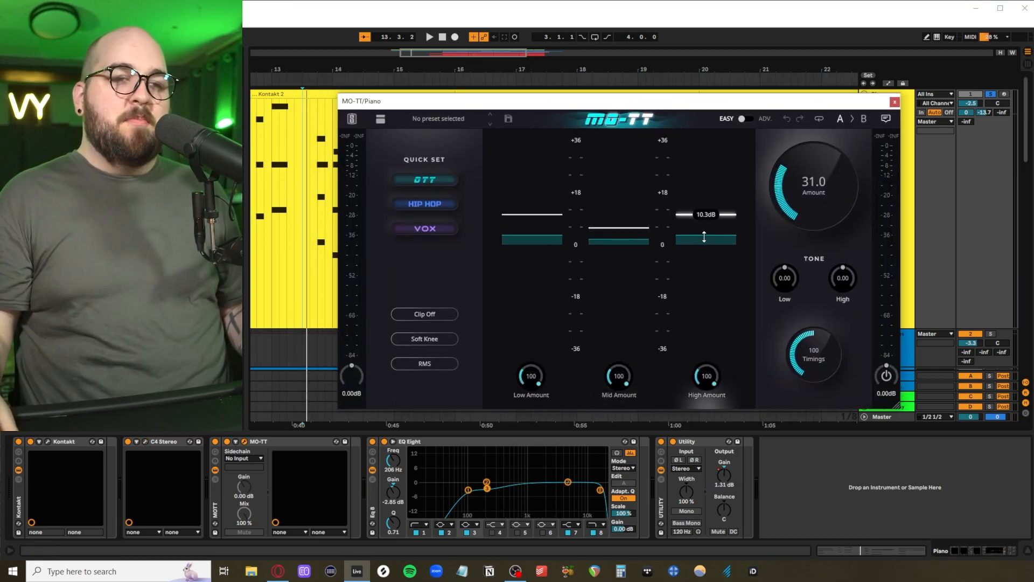
{"action": "left_click", "coordinate": [894, 102]}
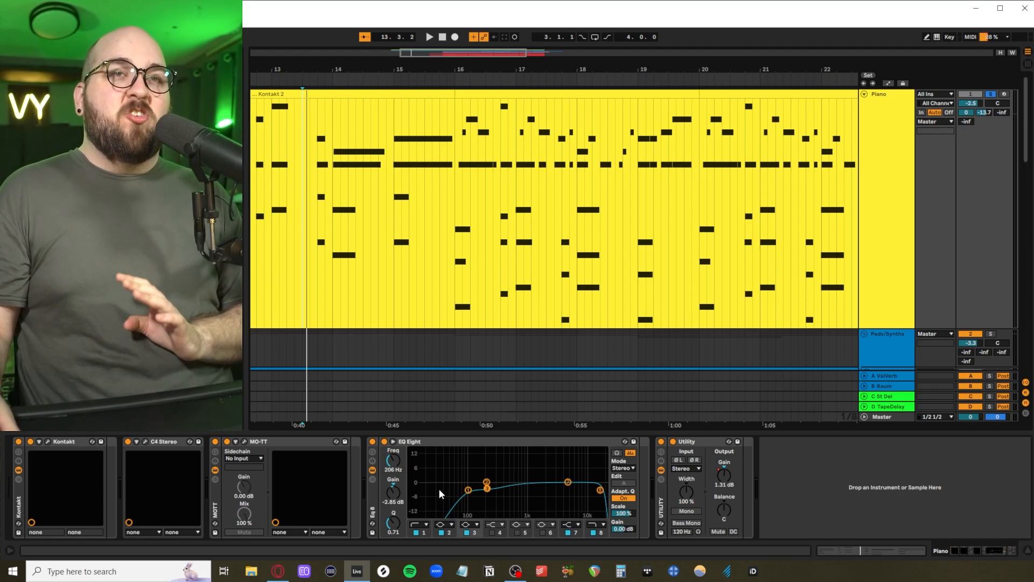
Step: Show the Piano track's Utility Gain automation and examine its curve around bar 16
{"action": "left_click", "coordinate": [705, 459]}
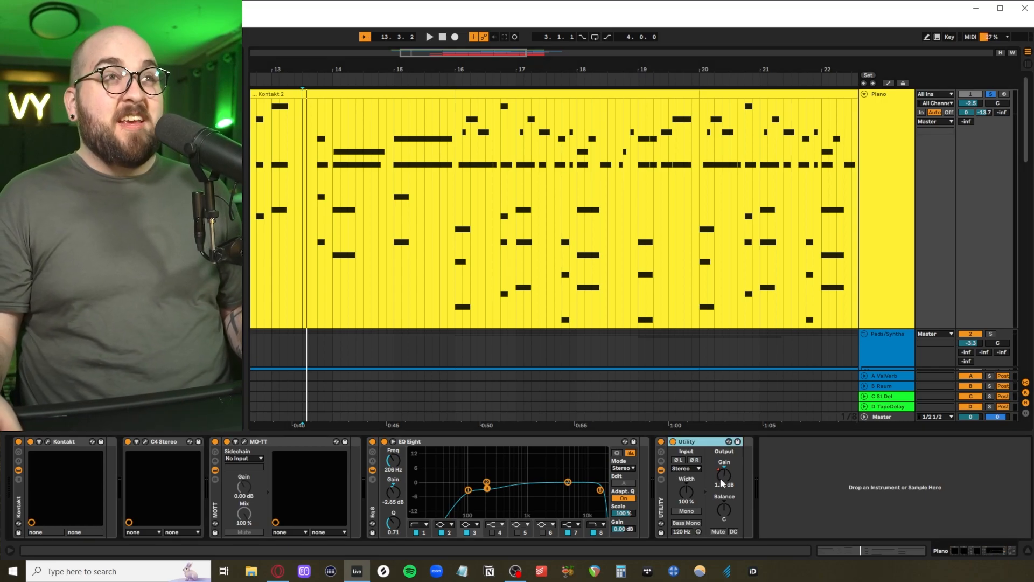
{"action": "key", "text": "a"}
{"action": "scroll", "coordinate": [527, 351], "scroll_direction": "left", "scroll_amount": 3}
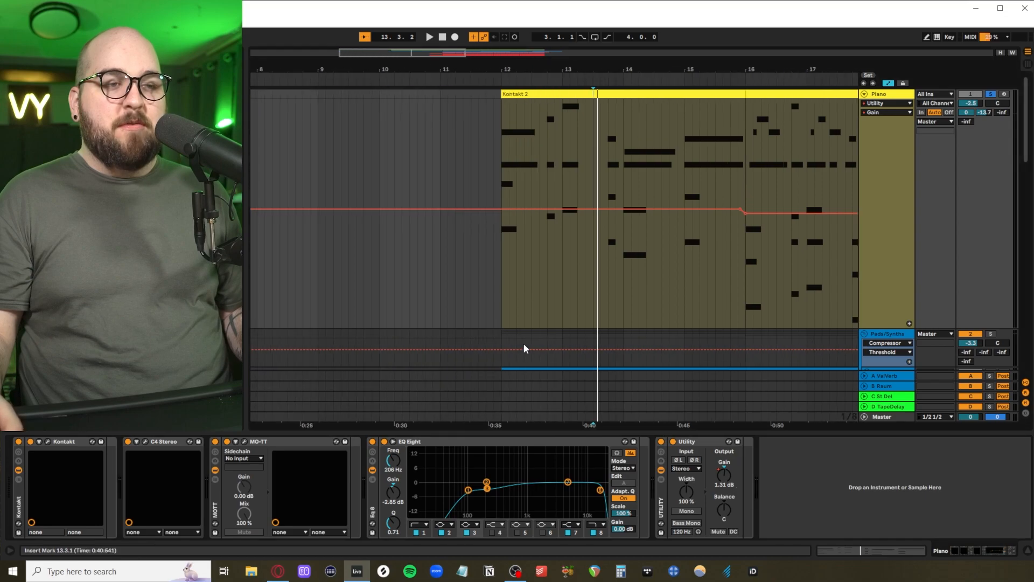
{"action": "scroll", "coordinate": [536, 332], "scroll_direction": "right", "scroll_amount": 1}
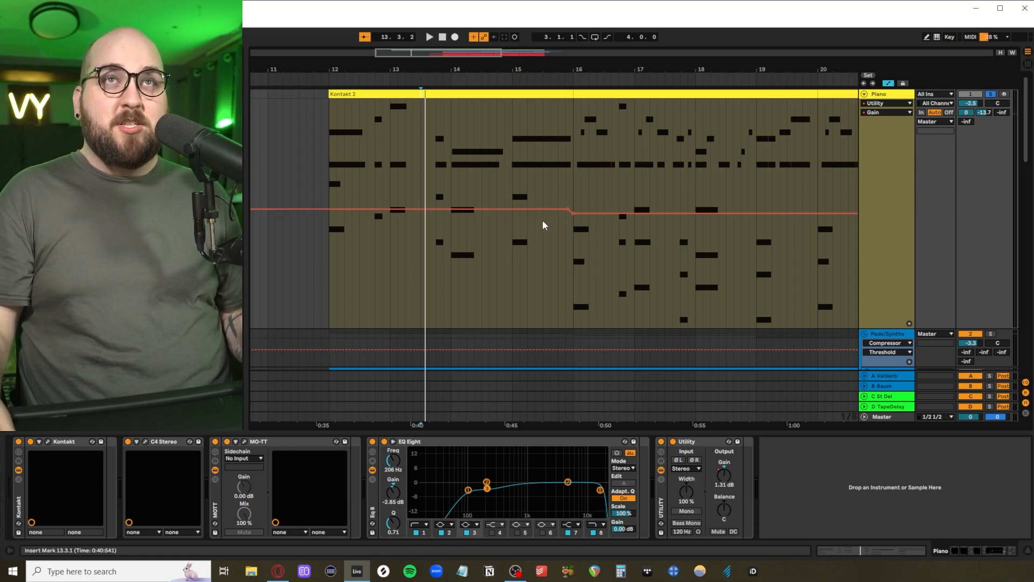
Step: Show the Piano's Track Volume automation and shape a drop to about -6.5 dB from bar 16 onward
{"action": "left_click", "coordinate": [971, 104]}
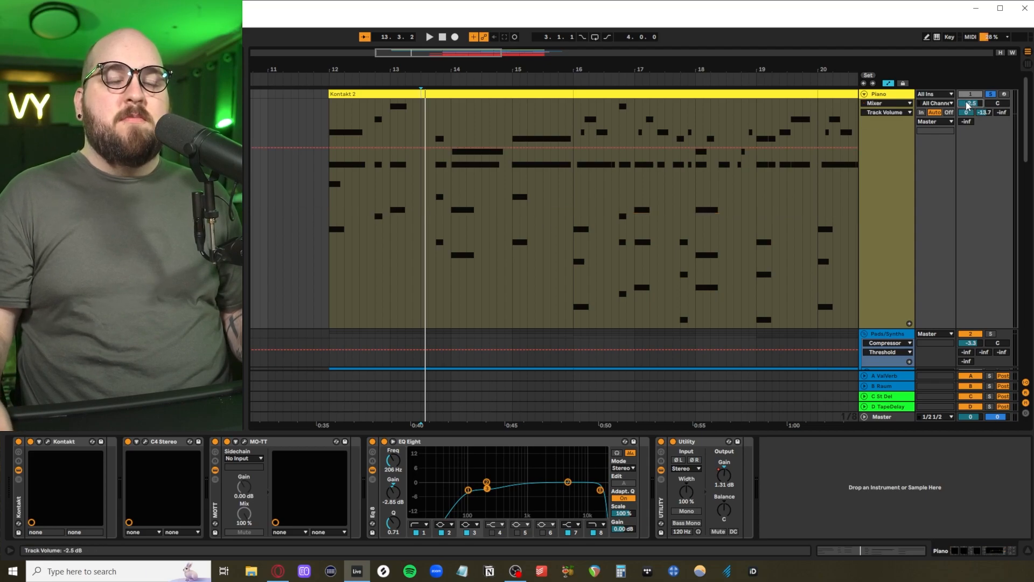
{"action": "scroll", "coordinate": [497, 231], "scroll_direction": "left", "scroll_amount": 1}
{"action": "scroll", "coordinate": [497, 236], "scroll_direction": "down", "scroll_amount": 1}
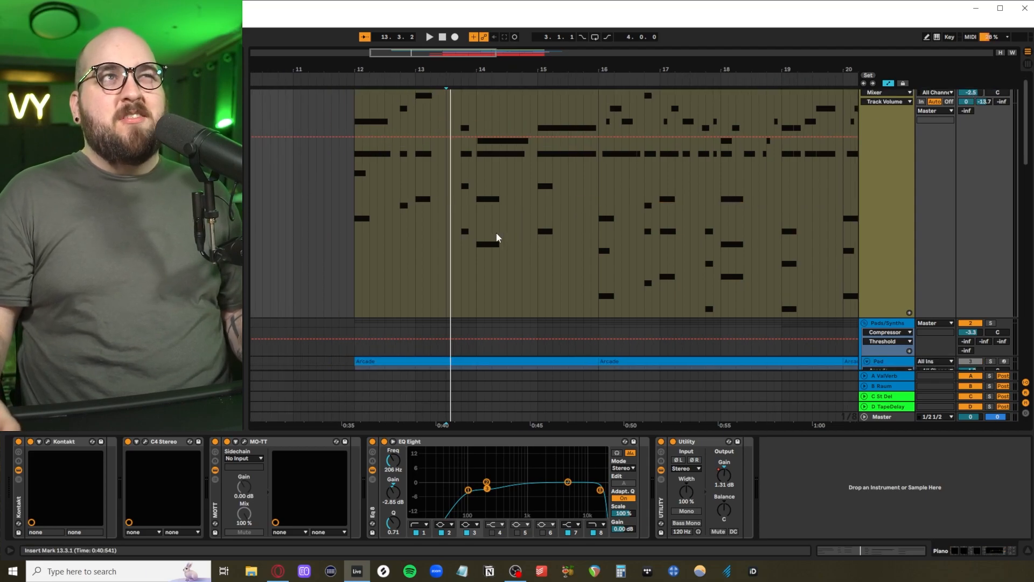
{"action": "scroll", "coordinate": [496, 236], "scroll_direction": "up", "scroll_amount": 1}
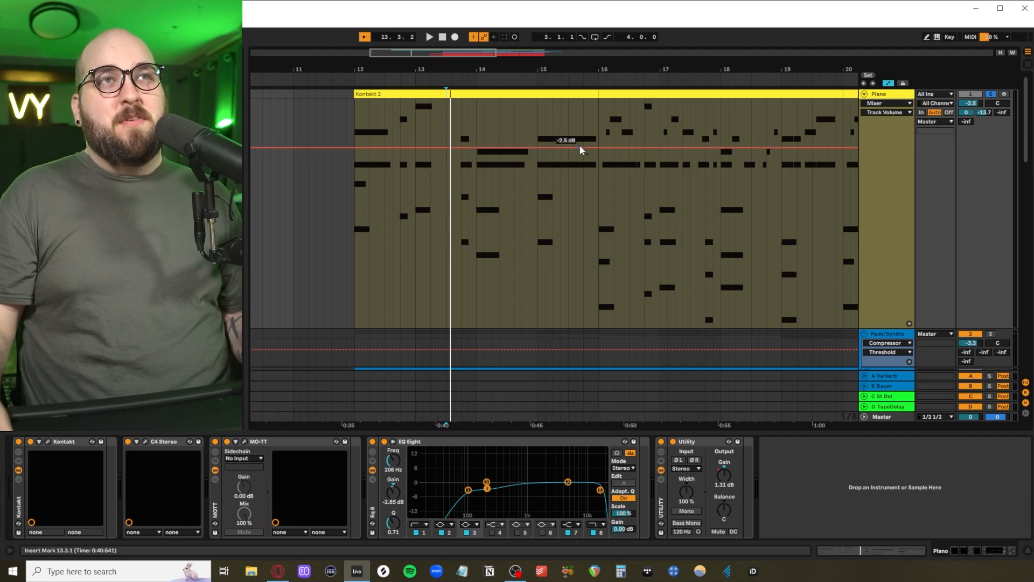
{"action": "left_click_drag", "start_coordinate": [599, 152], "coordinate": [583, 165]}
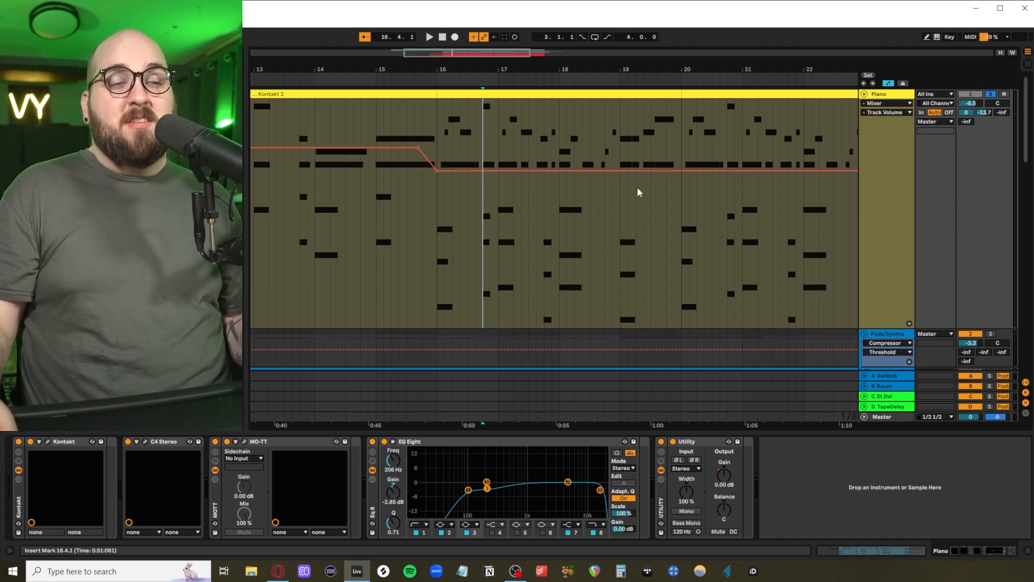
Step: Try lowering the Track Volume automation as a block from 10.3 to 27.3, and bring back the Utility Gain automation
{"action": "scroll", "coordinate": [622, 205], "scroll_direction": "left", "scroll_amount": 3}
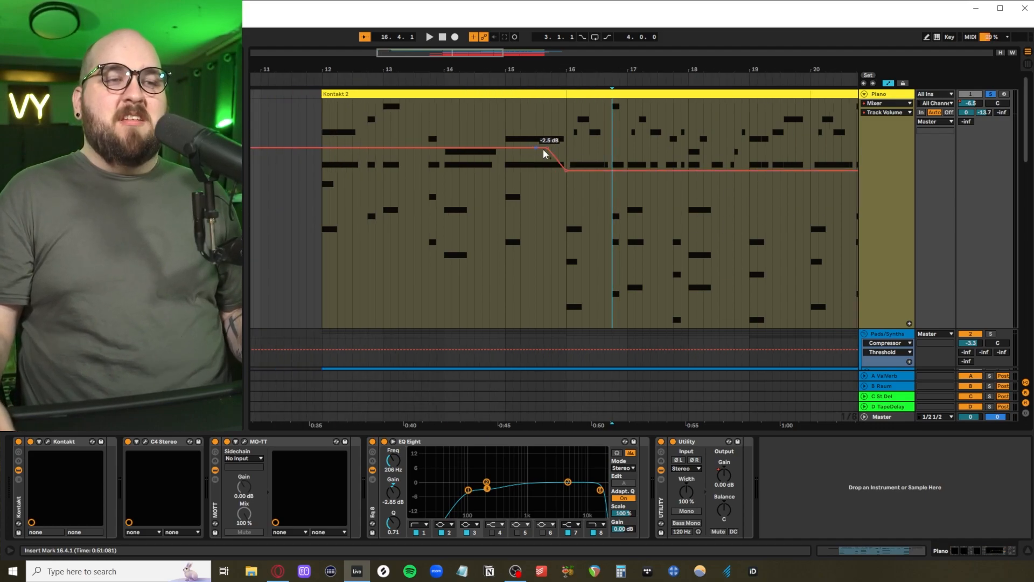
{"action": "scroll", "coordinate": [517, 164], "scroll_direction": "down", "scroll_amount": 4}
{"action": "left_click_drag", "start_coordinate": [389, 167], "coordinate": [852, 196]}
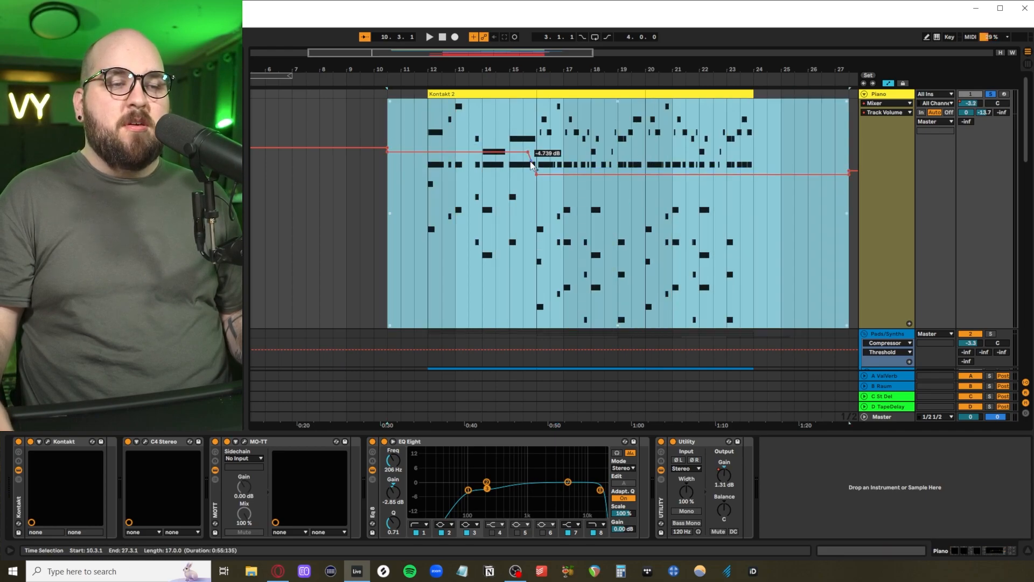
{"action": "left_click", "coordinate": [716, 476]}
{"action": "left_click", "coordinate": [702, 450]}
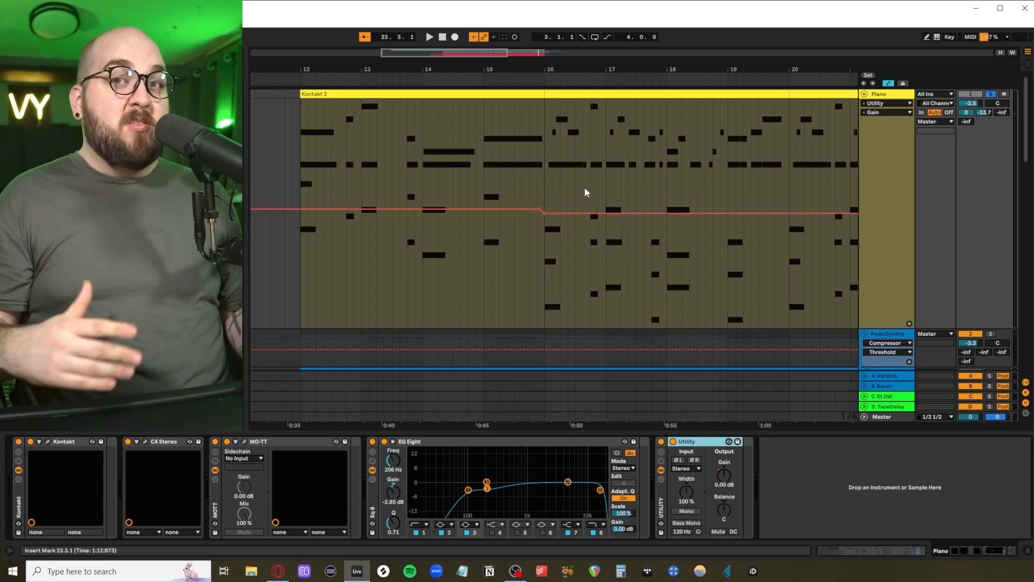
Step: Hide the automation and inspect ValhallaVintageVerb on return A and Raum on return B
{"action": "key", "text": "ctrl+a"}
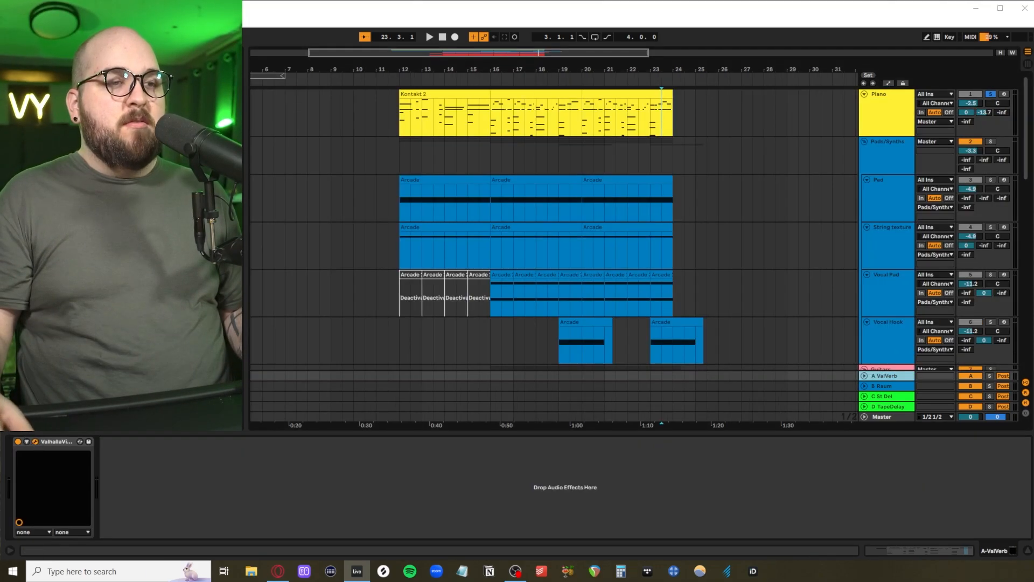
{"action": "left_click_drag", "start_coordinate": [606, 1], "coordinate": [607, 142]}
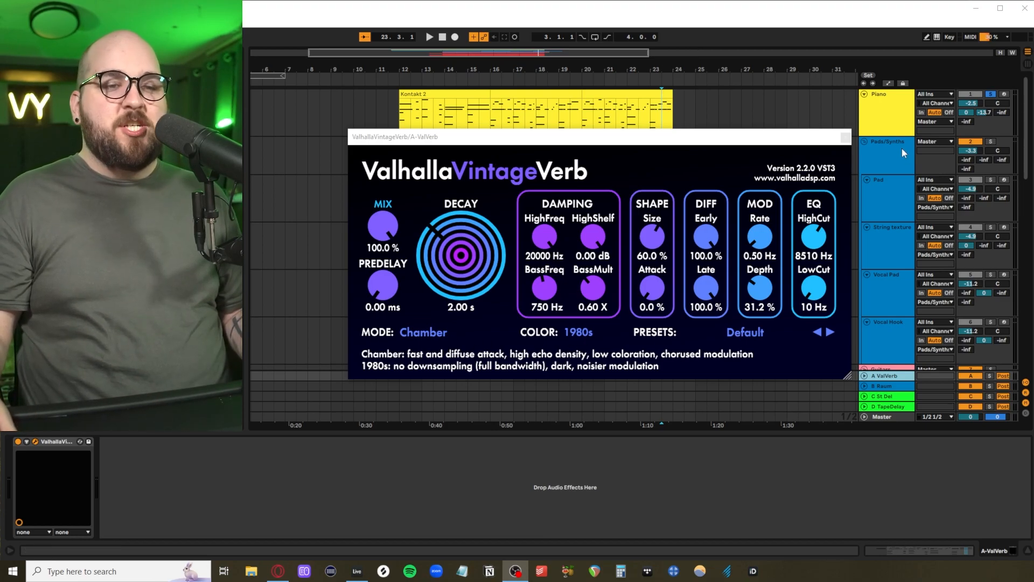
{"action": "left_click", "coordinate": [846, 138]}
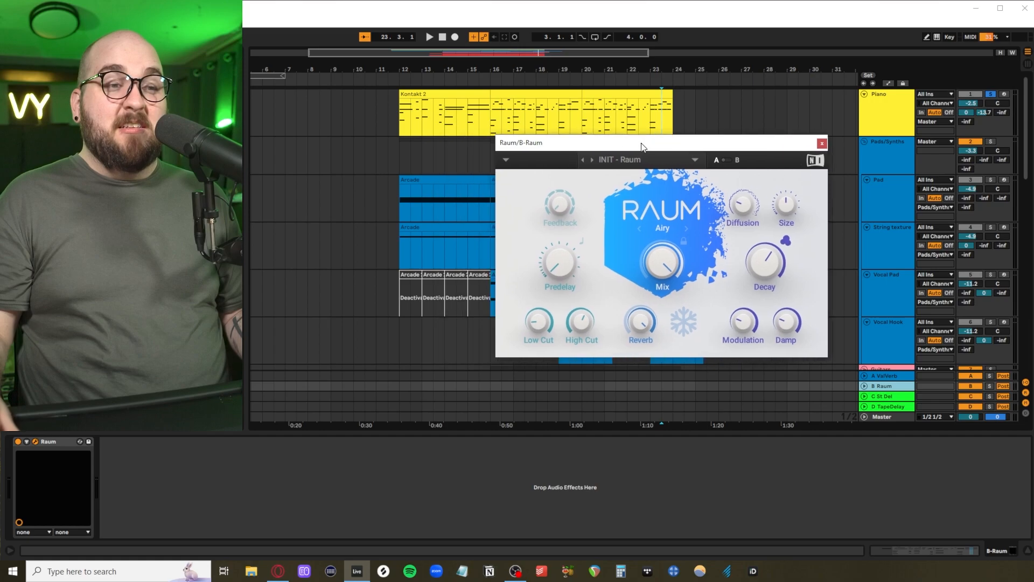
{"action": "left_click_drag", "start_coordinate": [643, 143], "coordinate": [641, 144]}
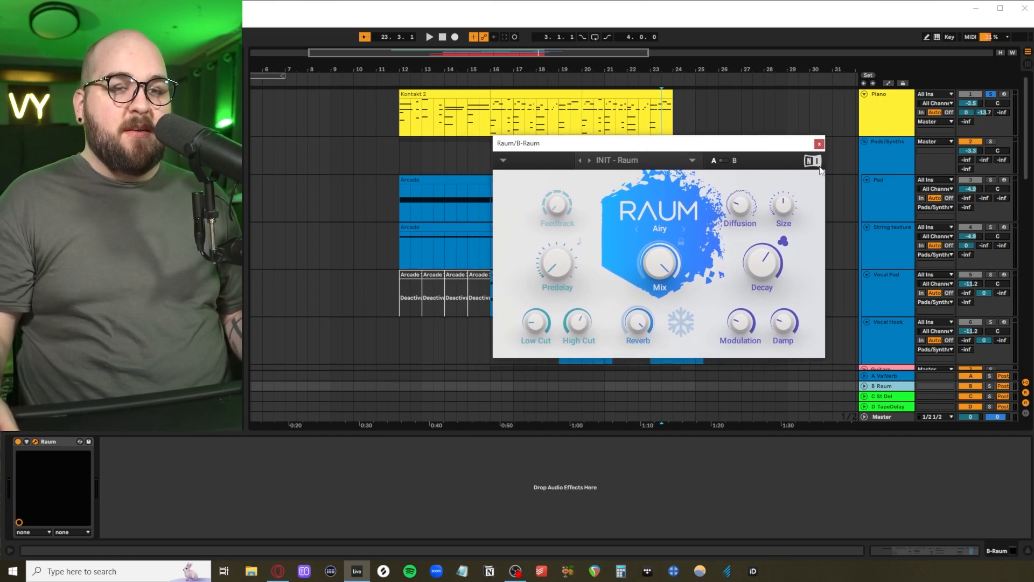
{"action": "left_click", "coordinate": [820, 143]}
Step: Look through the ValVerb, Raum, St Del and TapeDelay return tracks and select all four together
{"action": "left_click", "coordinate": [893, 376]}
{"action": "left_click", "coordinate": [892, 386]}
{"action": "left_click", "coordinate": [890, 398]}
{"action": "left_click", "coordinate": [891, 408]}
{"action": "left_click", "coordinate": [890, 377]}
{"action": "left_click", "coordinate": [888, 407], "text": "shift"}
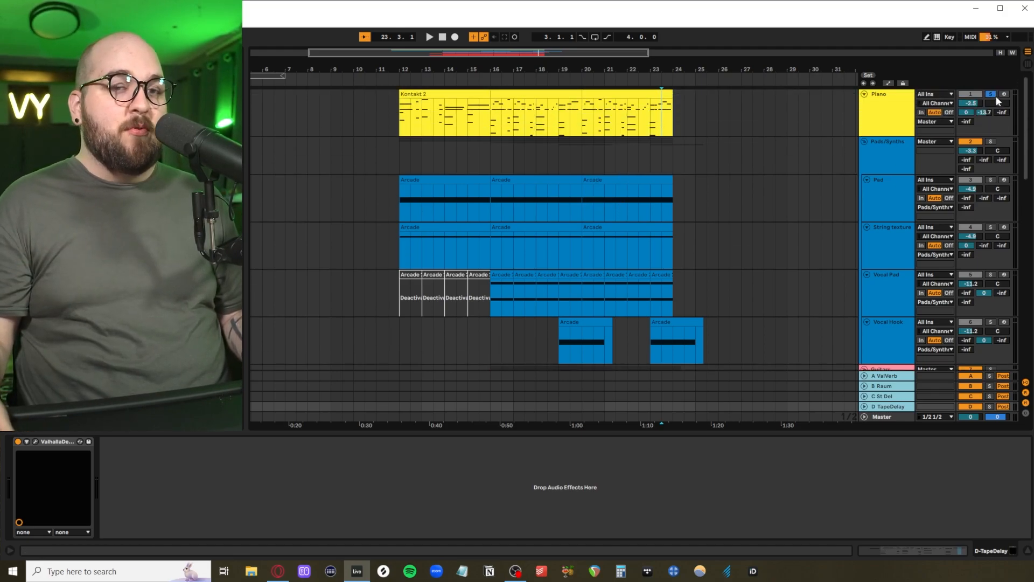
Step: Turn off the Piano's solo and look over the Pad, String texture, Vocal Pad and Vocal Hook clips
{"action": "left_click", "coordinate": [991, 95]}
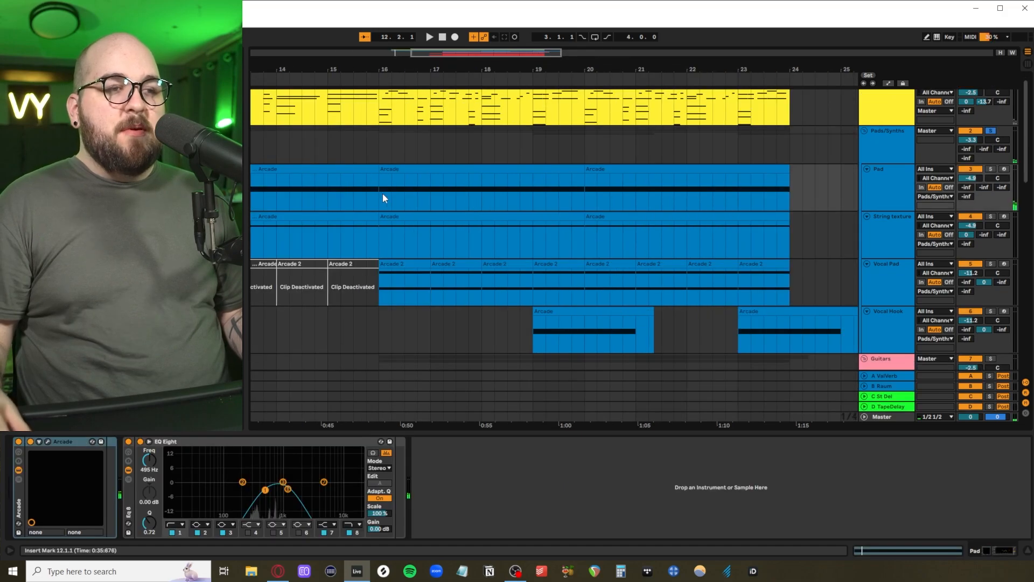
{"action": "left_click_drag", "start_coordinate": [383, 193], "coordinate": [586, 315]}
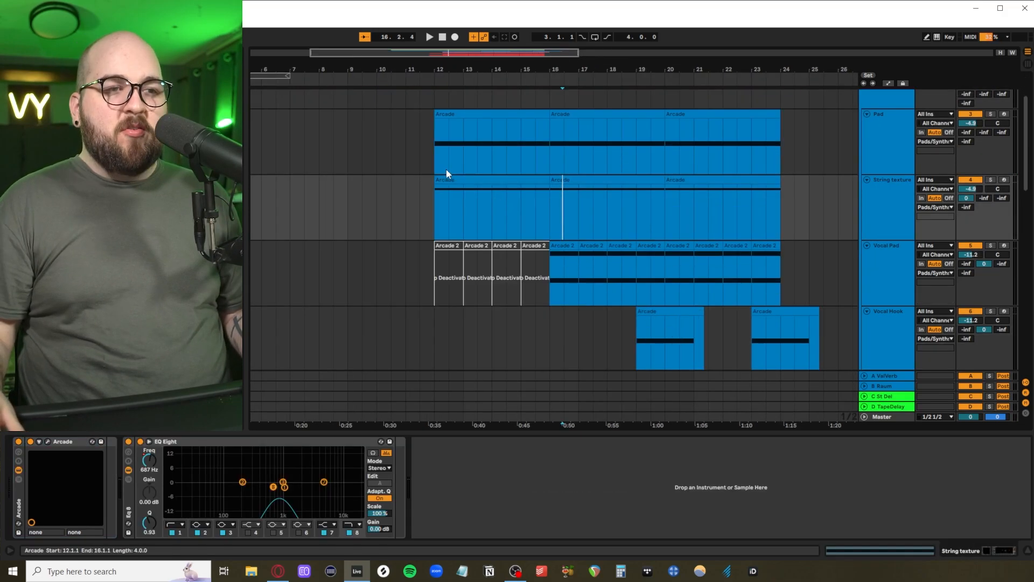
{"action": "left_click_drag", "start_coordinate": [446, 170], "coordinate": [548, 203]}
{"action": "left_click", "coordinate": [547, 215]}
{"action": "scroll", "coordinate": [548, 219], "scroll_direction": "down", "scroll_amount": 1}
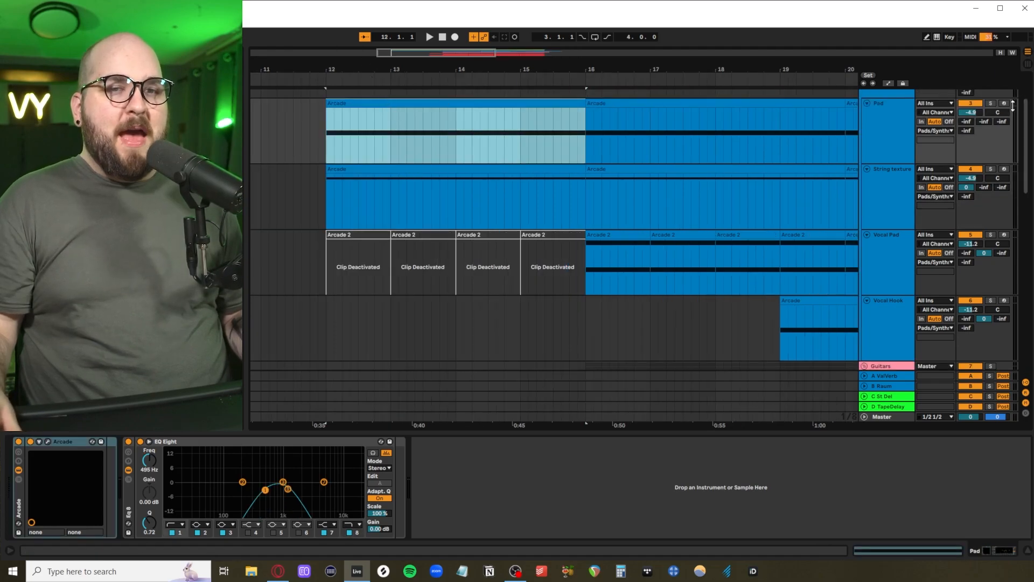
Step: Solo and play the Pad from bar 12, and inspect its Arcade preset Angelic Forest and its EQ Eight
{"action": "left_click", "coordinate": [990, 103]}
{"action": "key", "text": "space"}
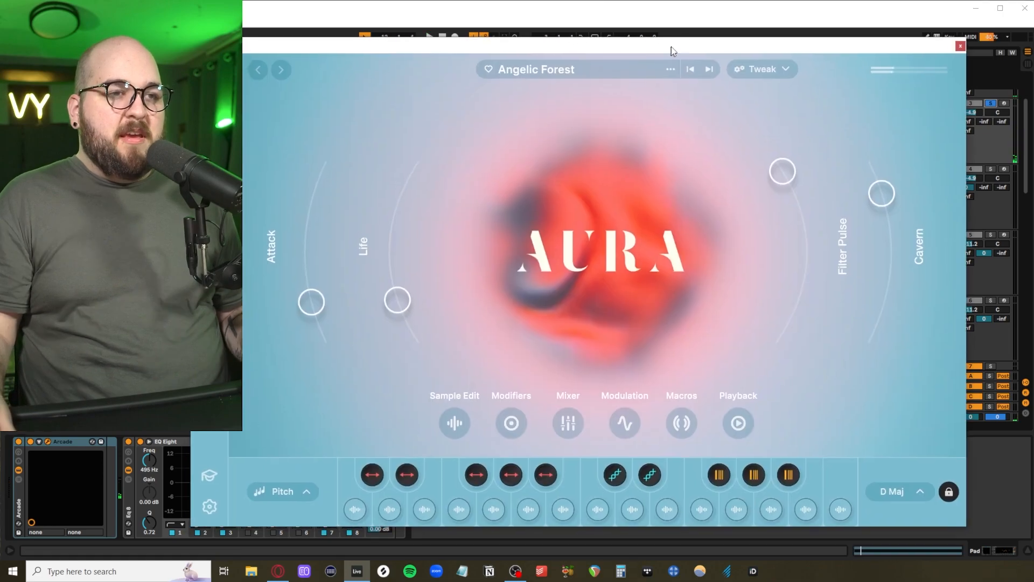
{"action": "left_click_drag", "start_coordinate": [671, 46], "coordinate": [677, 40]}
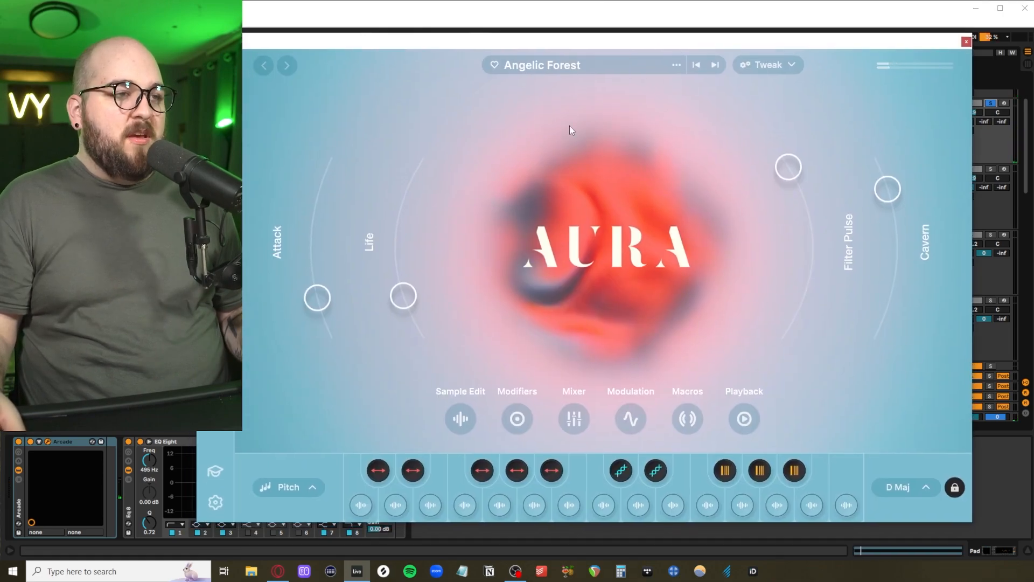
{"action": "left_click", "coordinate": [968, 42]}
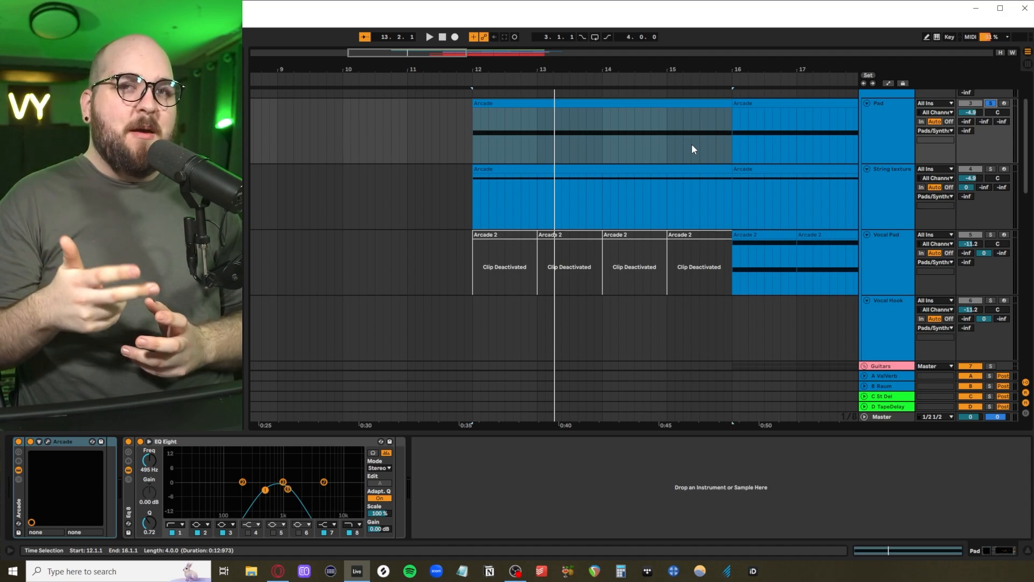
{"action": "left_click", "coordinate": [273, 487]}
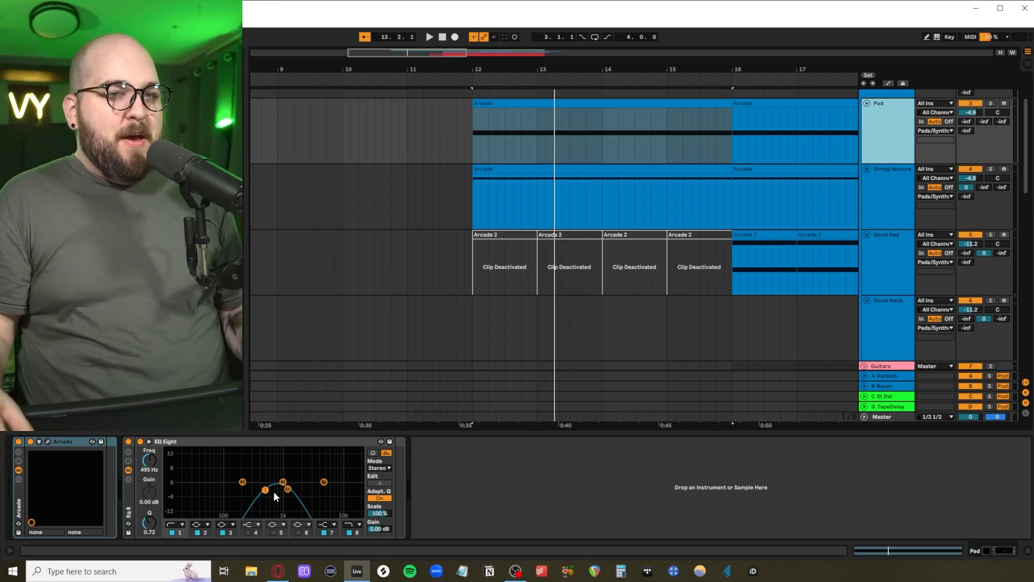
Step: Solo the String texture track from bar 12 and view its Arcade preset Acoustic Textures while auditioning it
{"action": "left_click", "coordinate": [475, 210]}
{"action": "scroll", "coordinate": [513, 218], "scroll_direction": "up", "scroll_amount": 2}
{"action": "scroll", "coordinate": [513, 218], "scroll_direction": "down", "scroll_amount": 2}
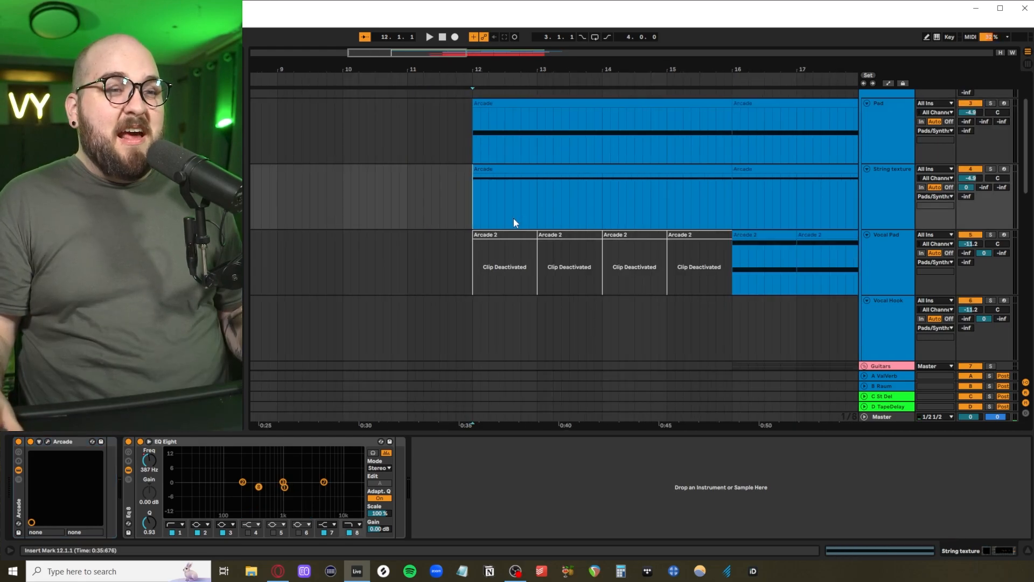
{"action": "left_click", "coordinate": [991, 169]}
{"action": "left_click_drag", "start_coordinate": [468, 205], "coordinate": [765, 195]}
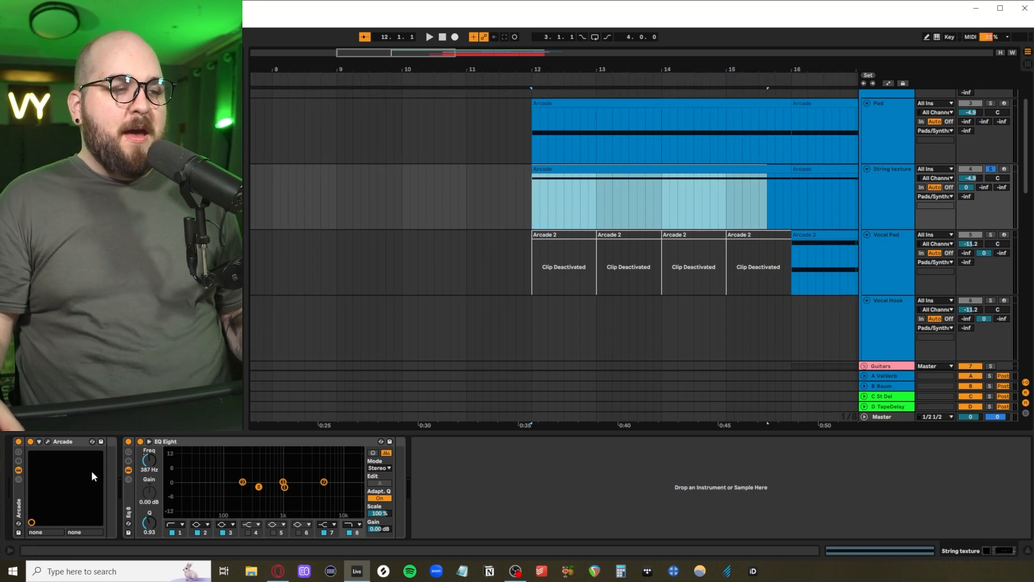
{"action": "left_click", "coordinate": [48, 442]}
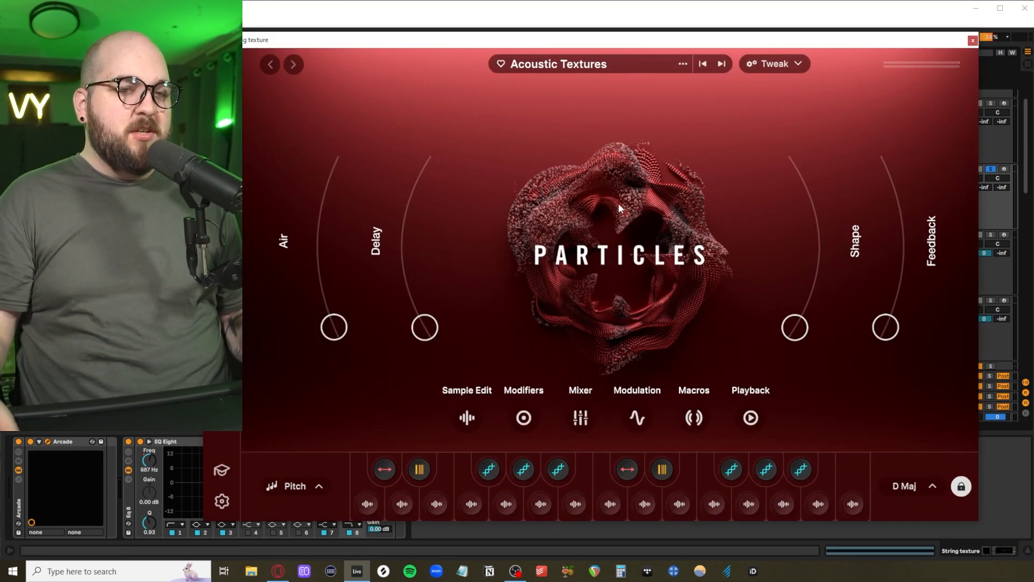
{"action": "key", "text": "space"}
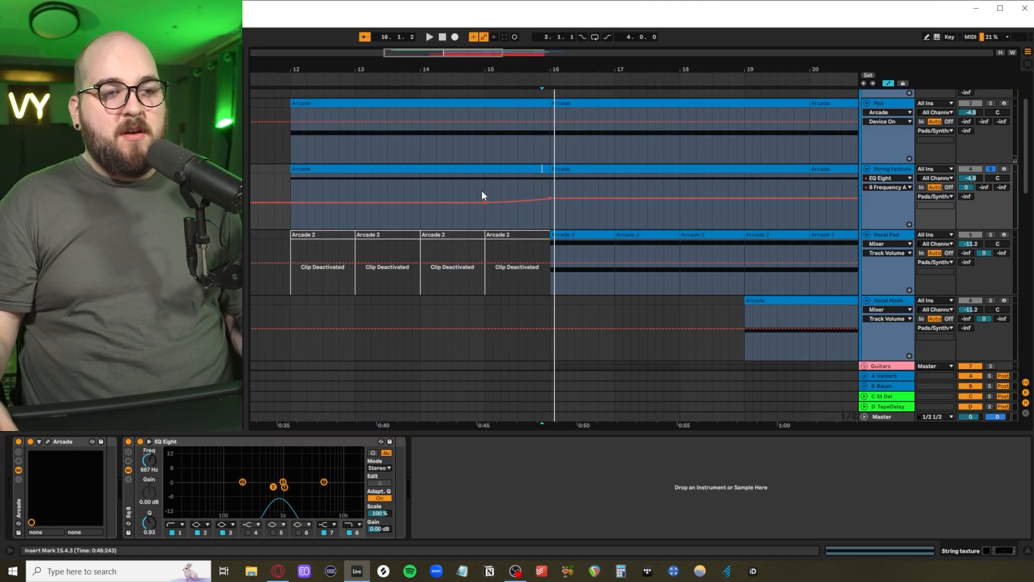
Step: Play the String texture from bars 12 and 15 to examine its EQ Eight 8 Frequency A automation leading into bar 16
{"action": "left_click", "coordinate": [376, 192]}
{"action": "key", "text": "space"}
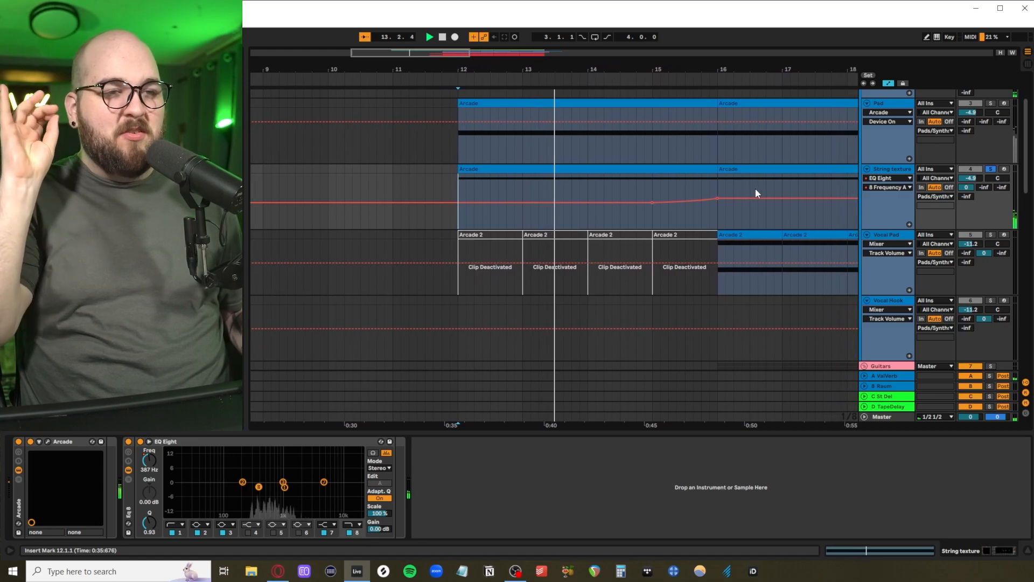
{"action": "left_click", "coordinate": [642, 184]}
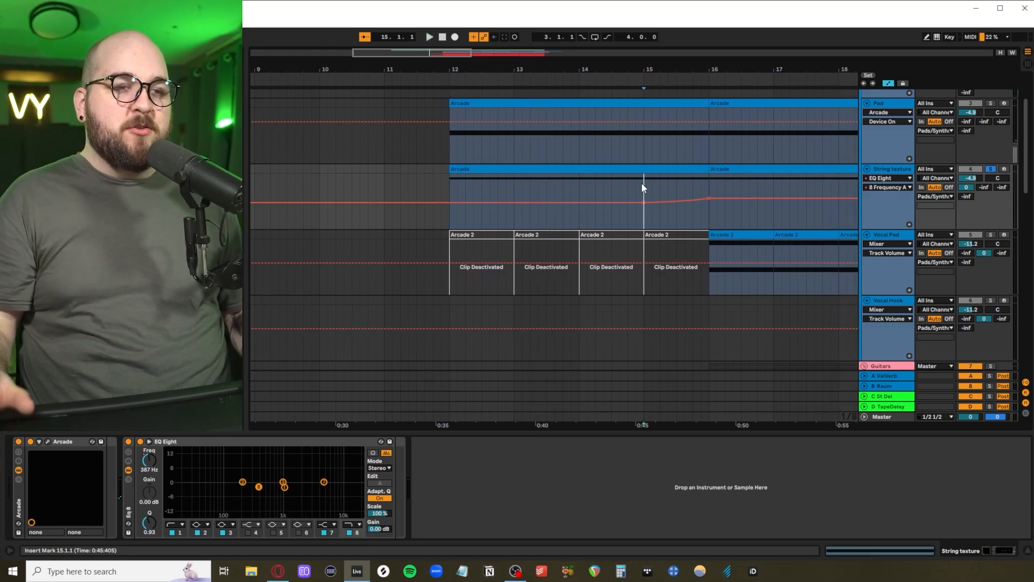
{"action": "key", "text": "space"}
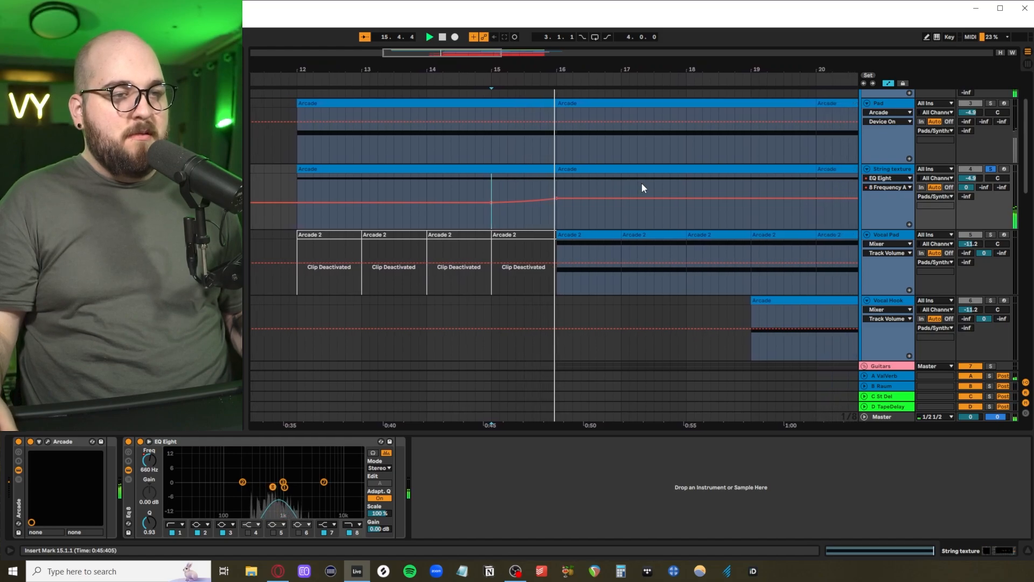
{"action": "scroll", "coordinate": [479, 205], "scroll_direction": "up", "scroll_amount": 2}
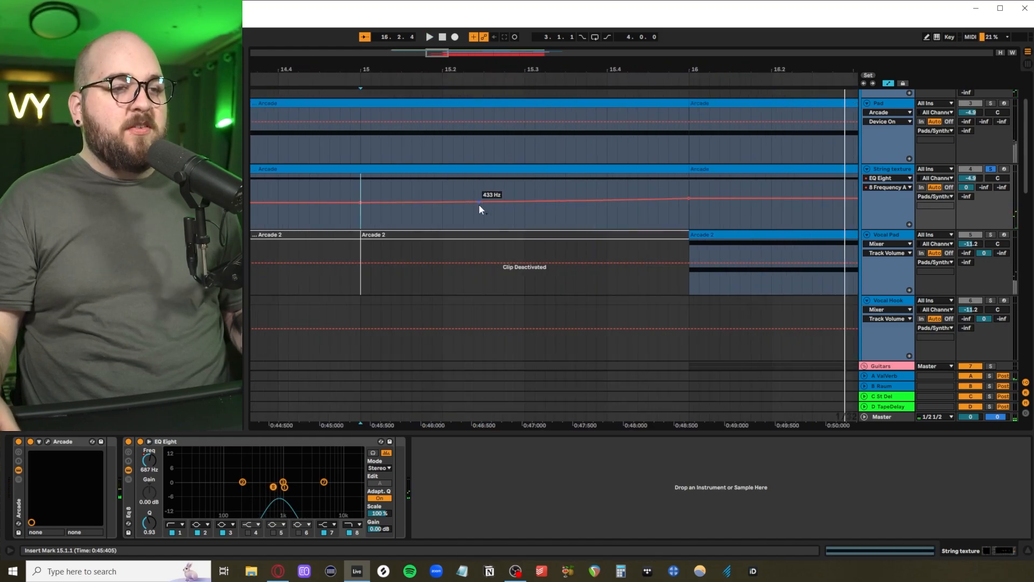
{"action": "scroll", "coordinate": [480, 205], "scroll_direction": "down", "scroll_amount": 2}
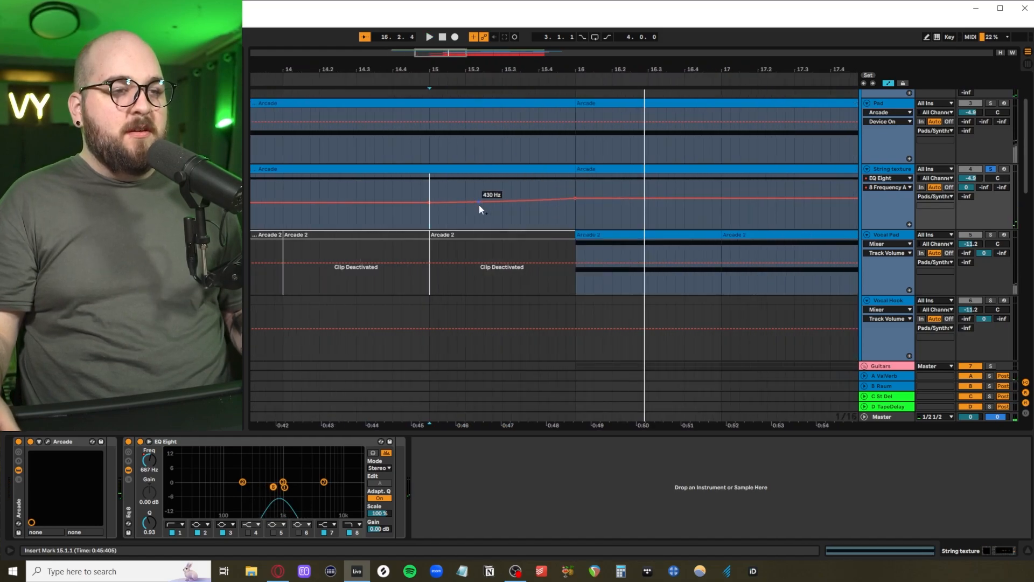
{"action": "left_click", "coordinate": [422, 190]}
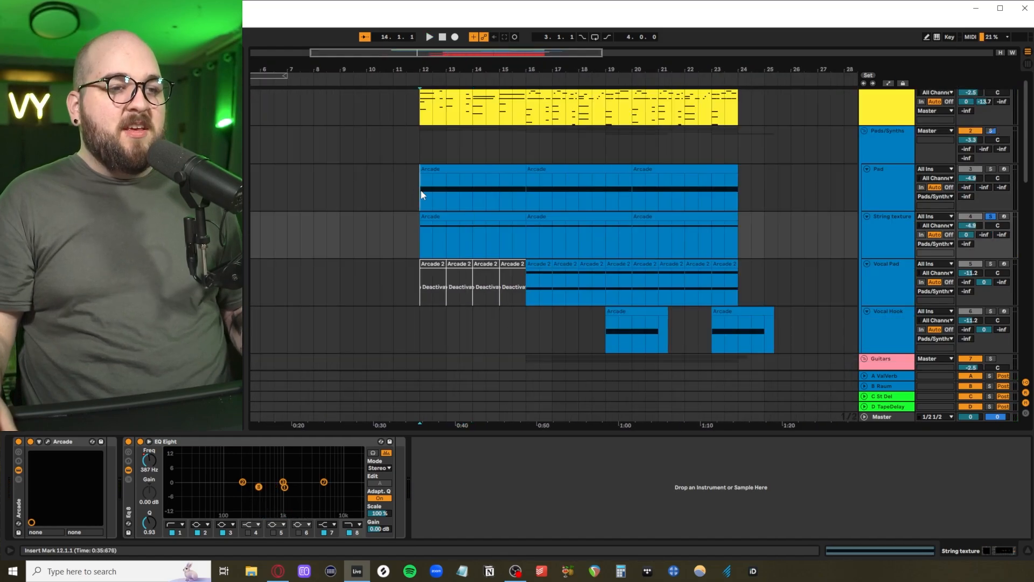
Step: Highlight the Pad and String texture clips in bars 12 to 16, and the Pad clips from bar 16 to 24
{"action": "left_click_drag", "start_coordinate": [421, 189], "coordinate": [523, 235]}
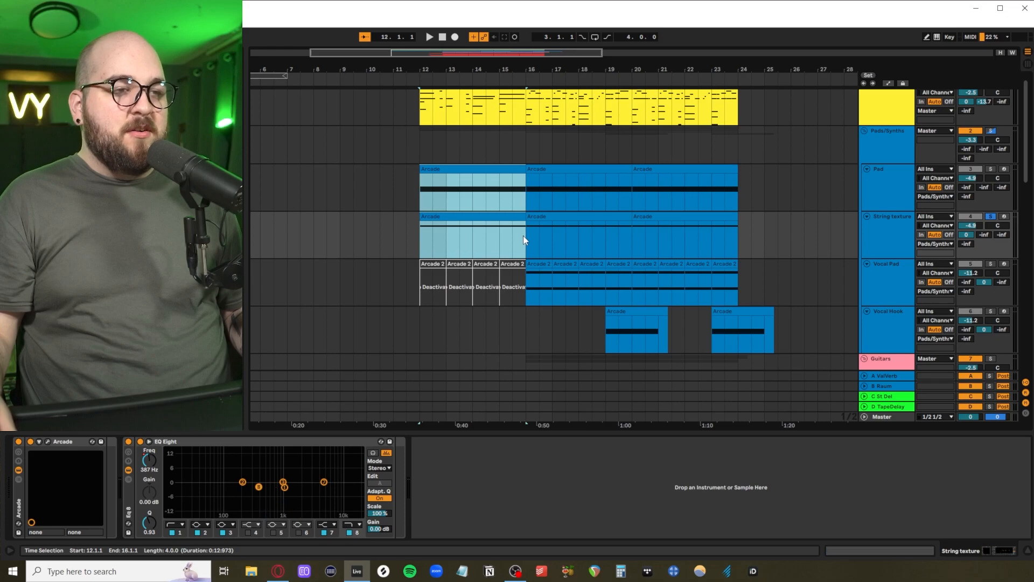
{"action": "left_click", "coordinate": [470, 188]}
{"action": "left_click", "coordinate": [510, 169]}
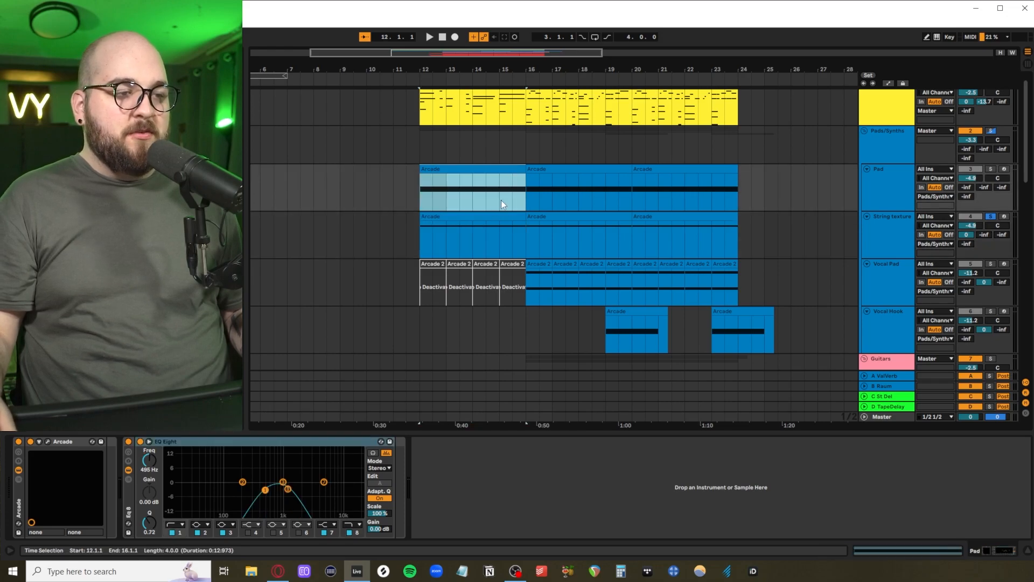
{"action": "left_click", "coordinate": [574, 193]}
{"action": "left_click_drag", "start_coordinate": [528, 195], "coordinate": [743, 200]}
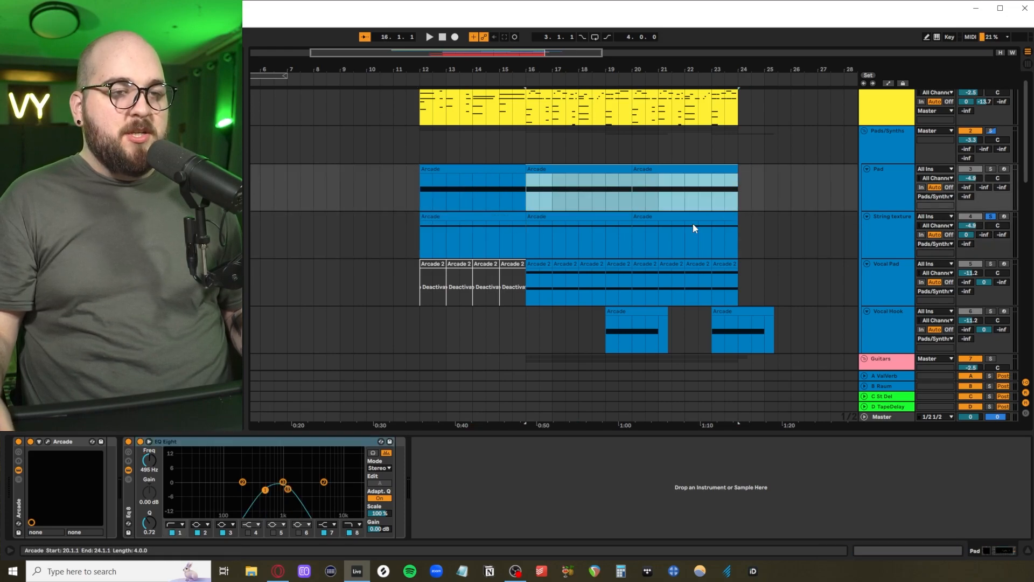
Step: Solo the Vocal Hook track and audition its first clip from bar 19
{"action": "scroll", "coordinate": [991, 220], "scroll_direction": "down", "scroll_amount": 1}
{"action": "left_click", "coordinate": [991, 220]}
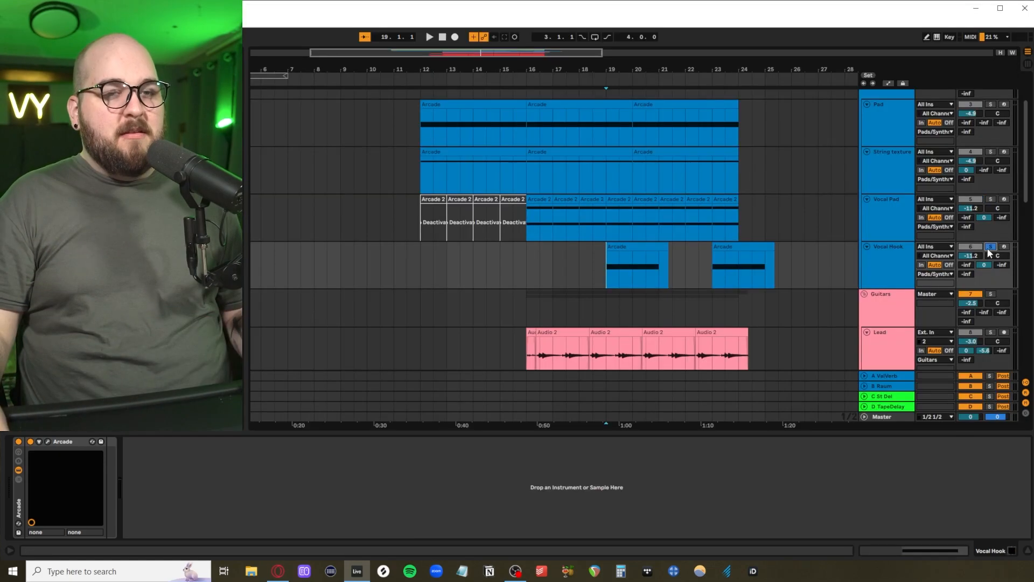
{"action": "left_click", "coordinate": [657, 268]}
{"action": "key", "text": "space"}
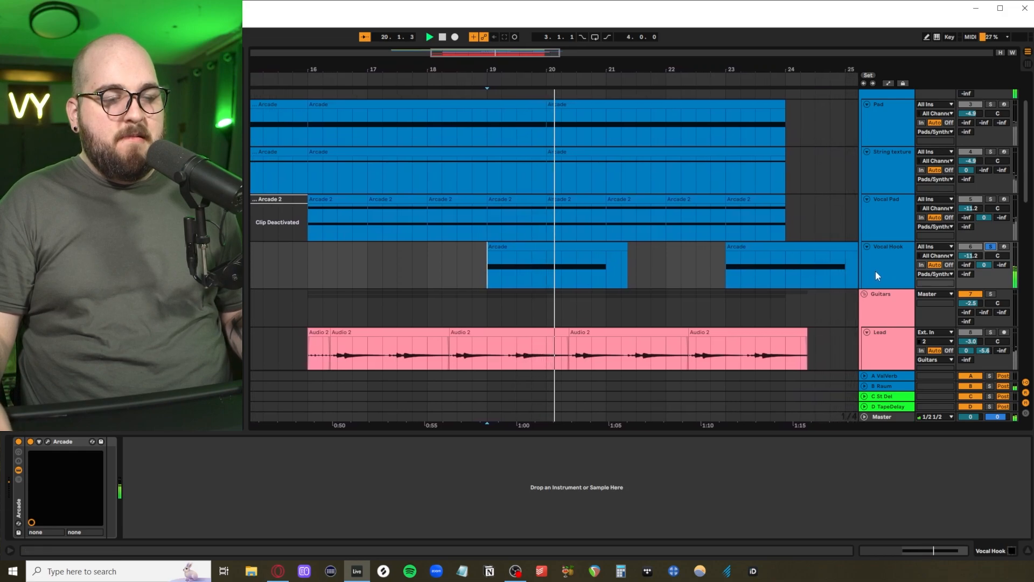
{"action": "key", "text": "space"}
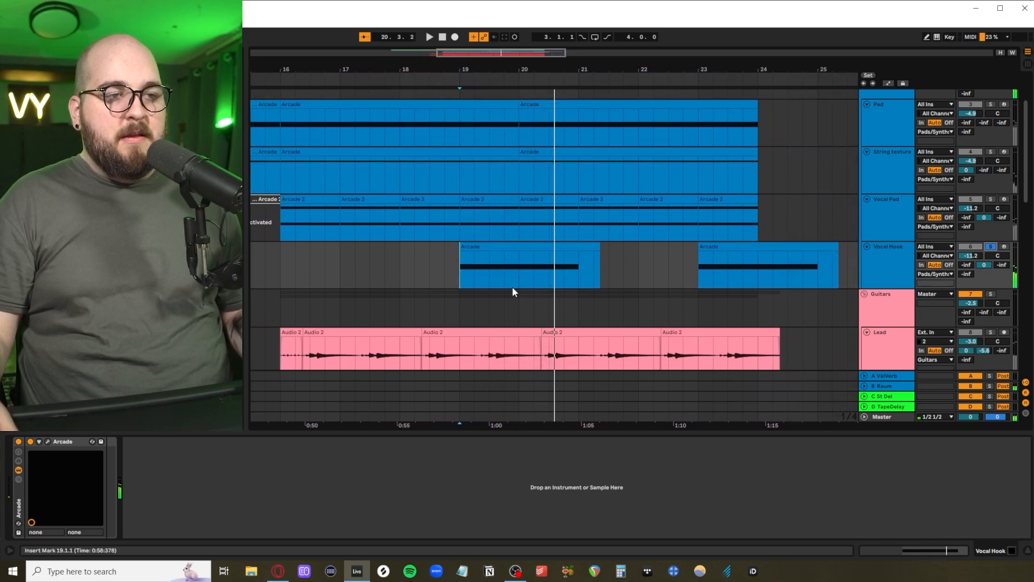
Step: Inspect the Pads/Synths group's effects chain and its Utility Gain automation around bar 16, and hide the automation
{"action": "scroll", "coordinate": [504, 283], "scroll_direction": "up", "scroll_amount": 2}
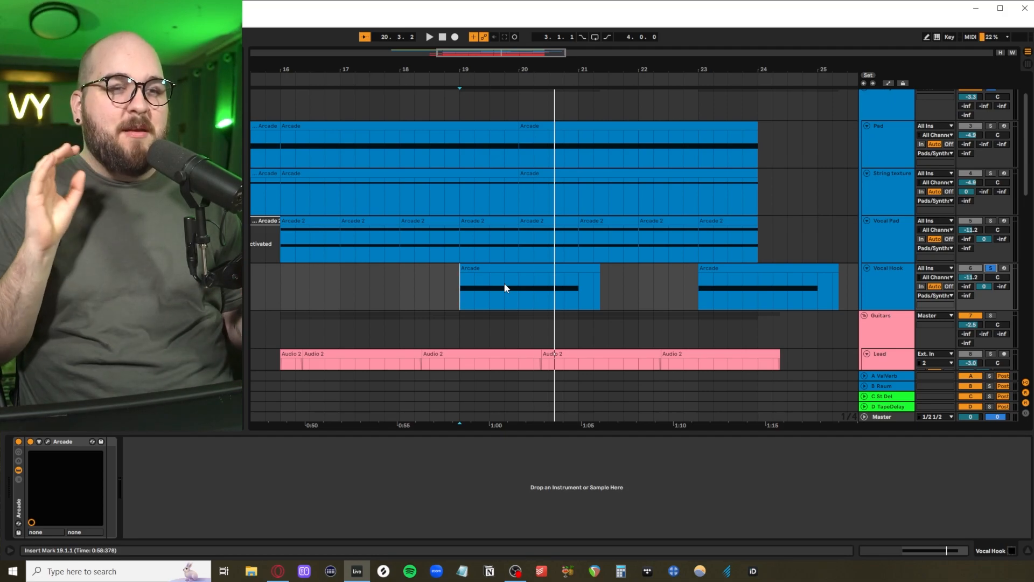
{"action": "scroll", "coordinate": [529, 296], "scroll_direction": "up", "scroll_amount": 2}
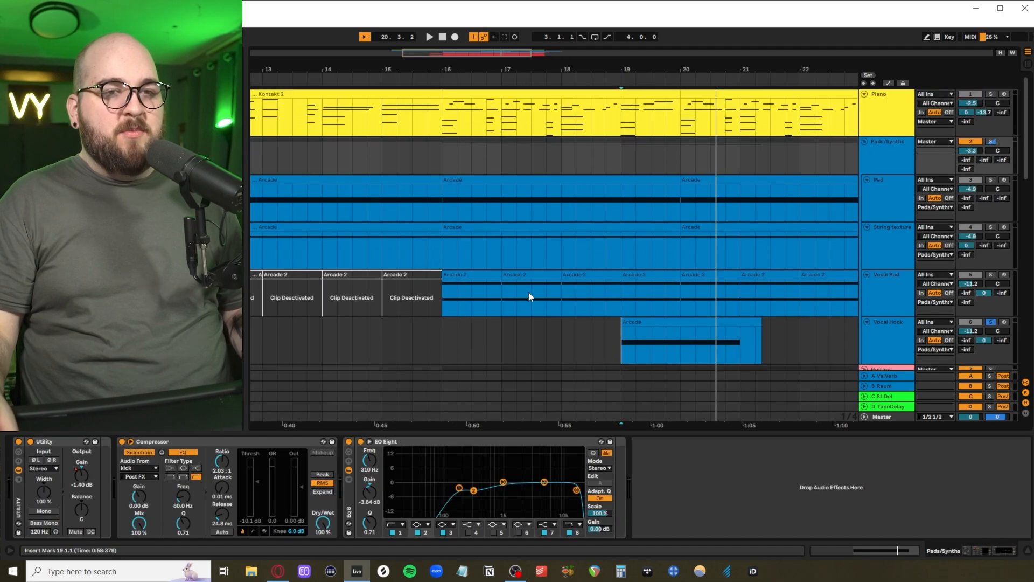
{"action": "left_click", "coordinate": [895, 157]}
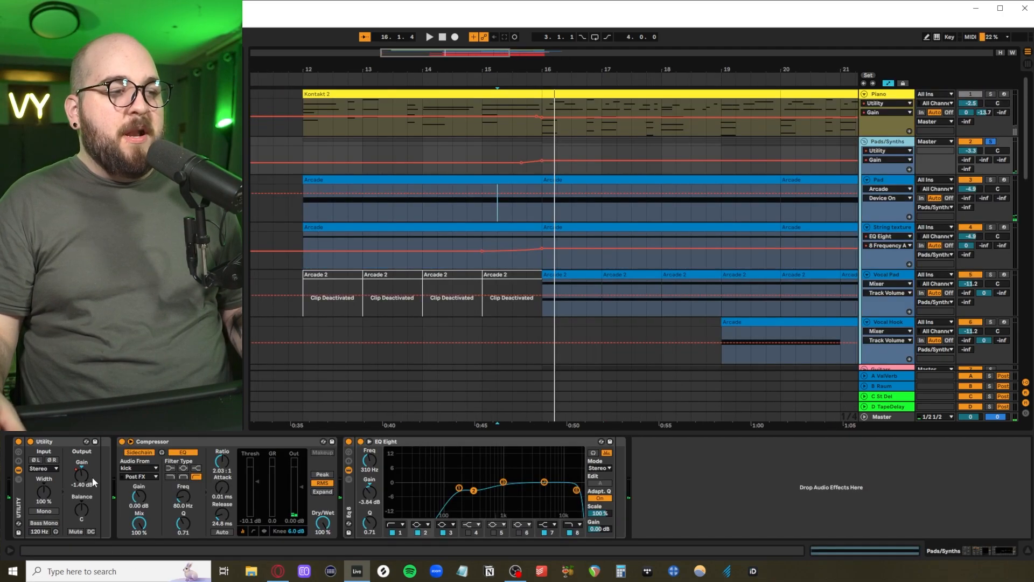
{"action": "left_click", "coordinate": [83, 477]}
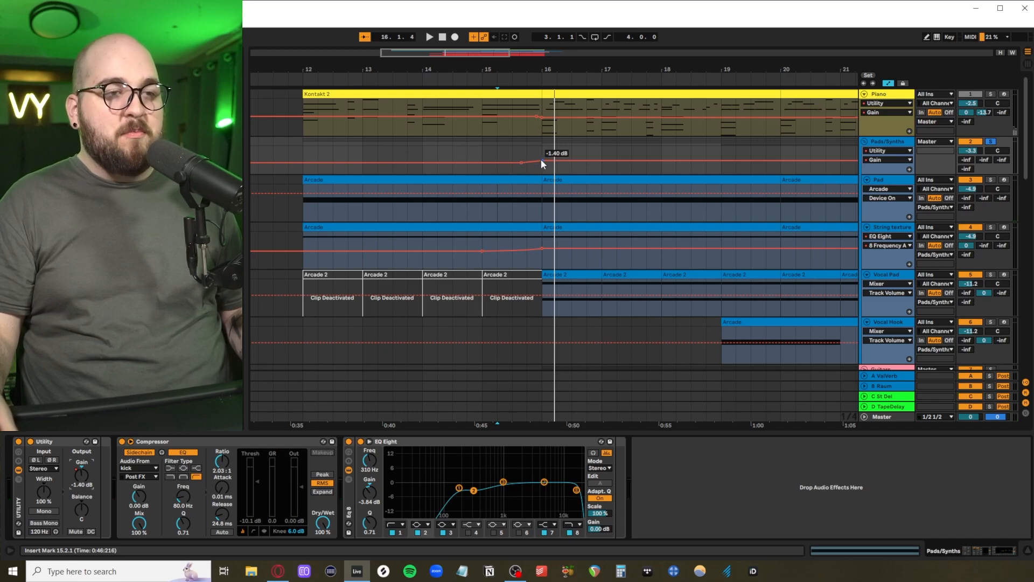
{"action": "key", "text": "a"}
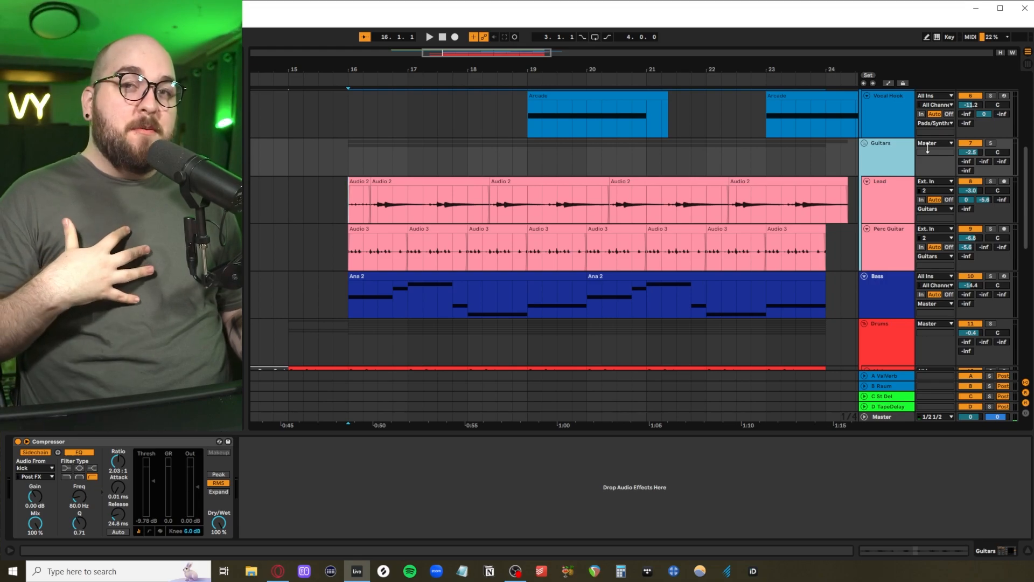
Step: Solo the Guitars group, play it from bar 16, and open the Archetype Cory Wong plugin on the Lead track
{"action": "left_click", "coordinate": [990, 143]}
{"action": "key", "text": "space"}
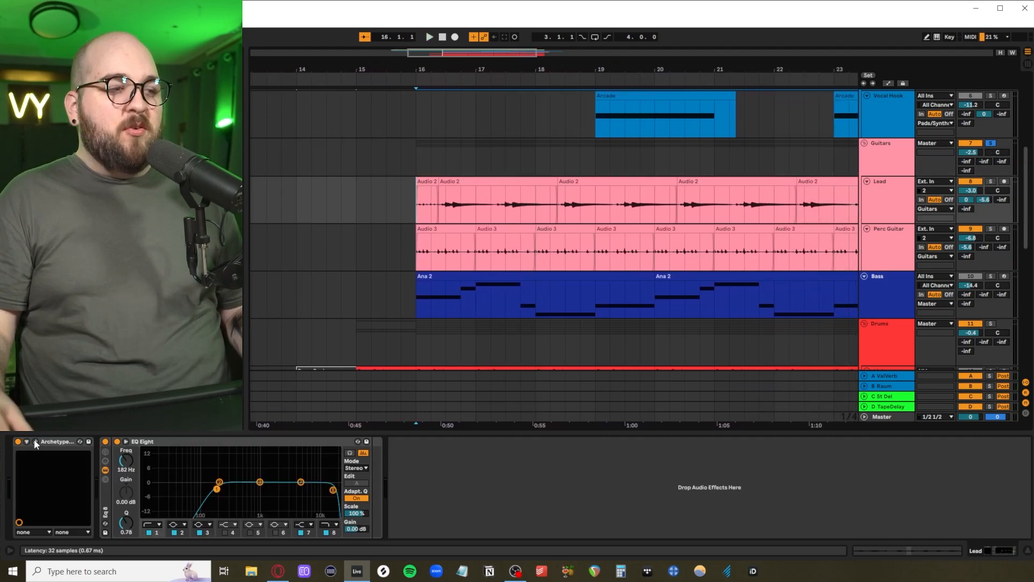
{"action": "left_click", "coordinate": [35, 442]}
{"action": "left_click_drag", "start_coordinate": [517, 0], "coordinate": [544, 62]}
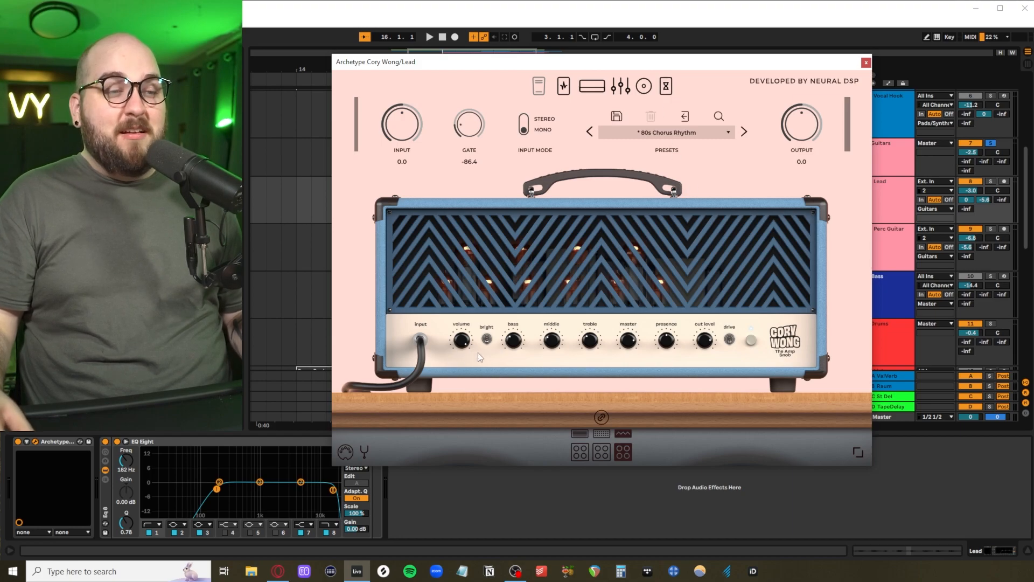
Step: Look through the plugin's drive pedals, amp, graphic EQ and chorus, delay and reverb pedals, and return to the Lead clips
{"action": "left_click", "coordinate": [564, 86]}
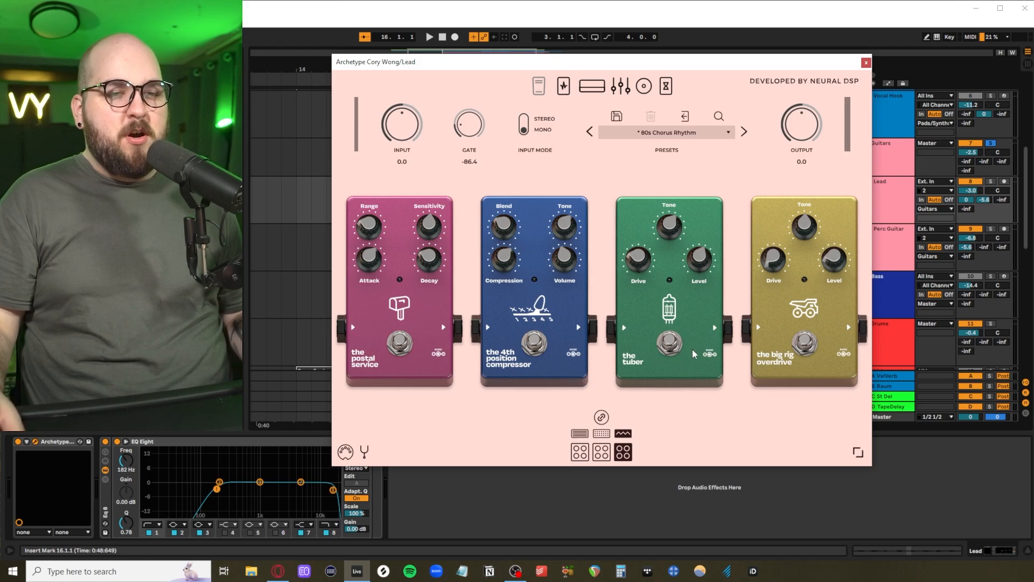
{"action": "left_click", "coordinate": [592, 86]}
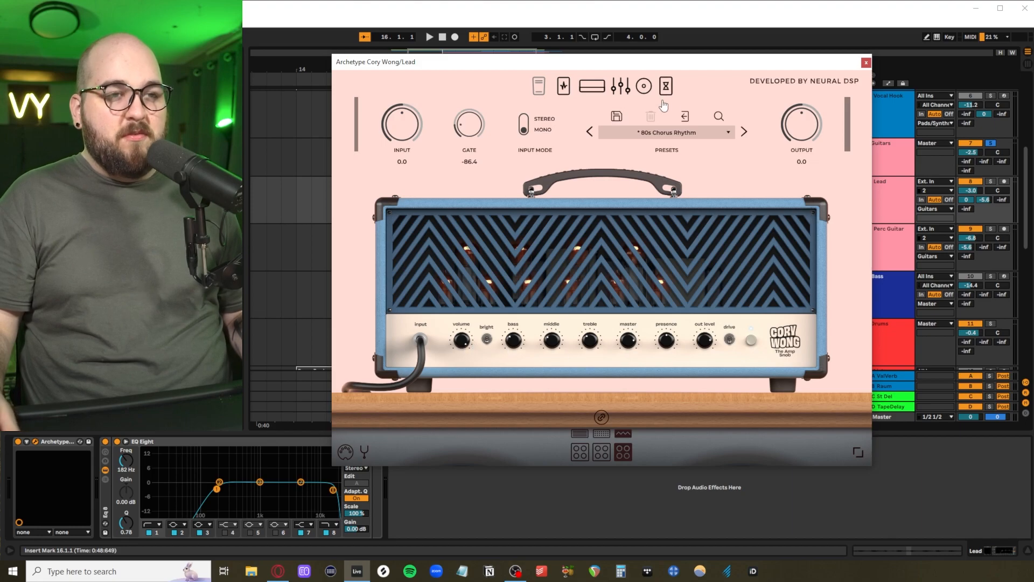
{"action": "left_click", "coordinate": [621, 87]}
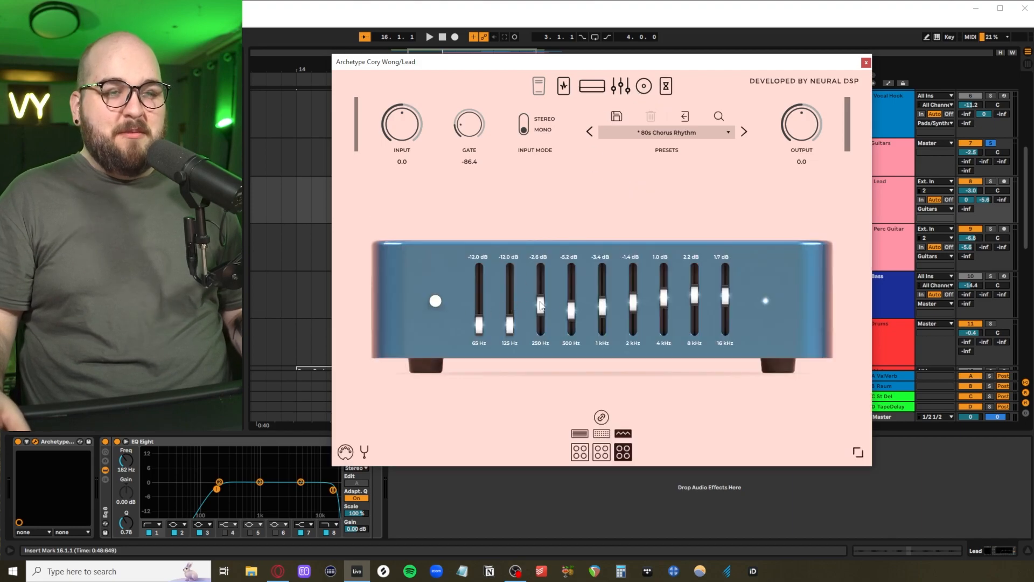
{"action": "left_click", "coordinate": [665, 87]}
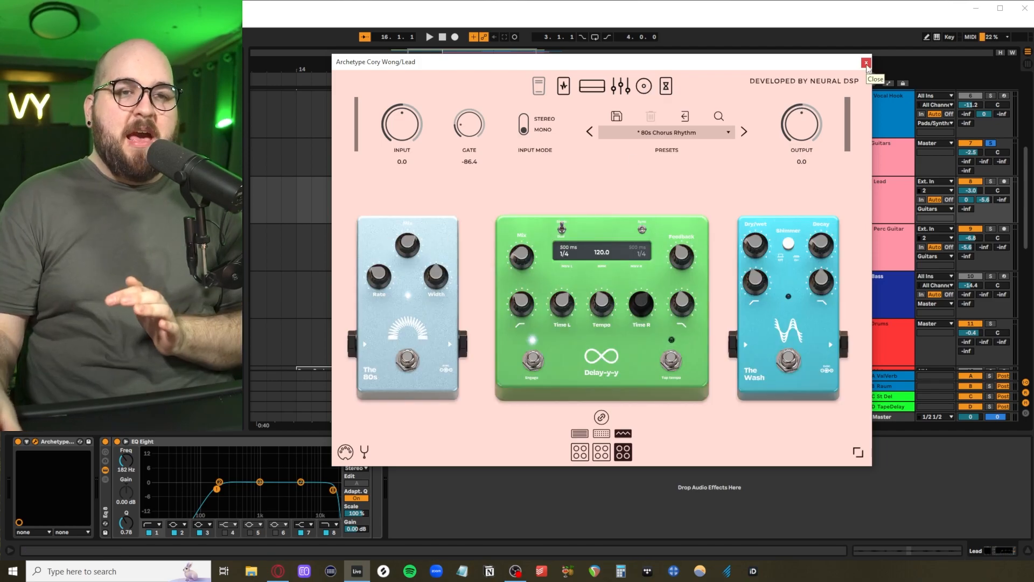
{"action": "left_click", "coordinate": [866, 63]}
{"action": "left_click", "coordinate": [428, 211]}
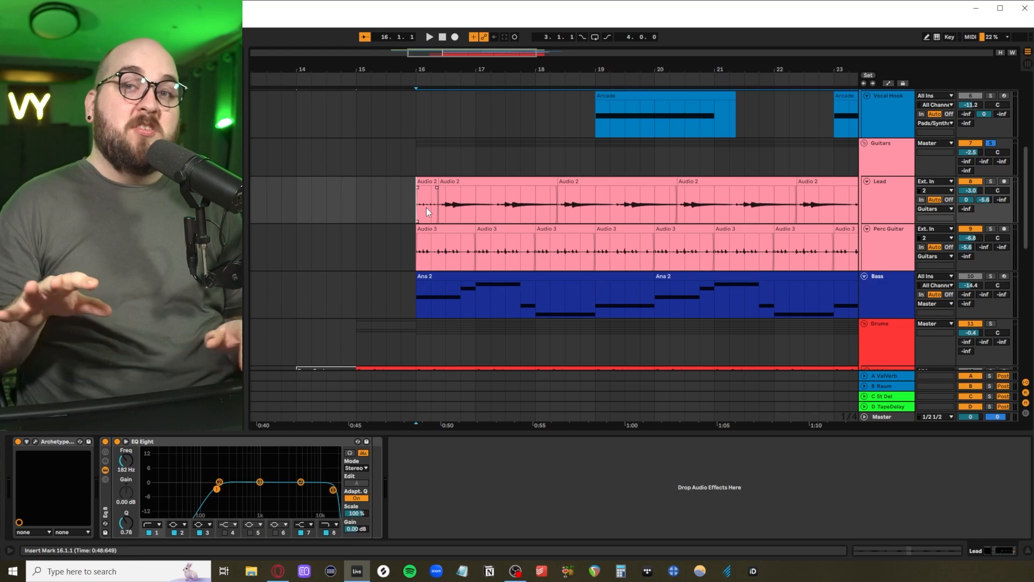
Step: Solo the Perc Guitar track and audition its first clip from bar 16
{"action": "left_click", "coordinate": [586, 269]}
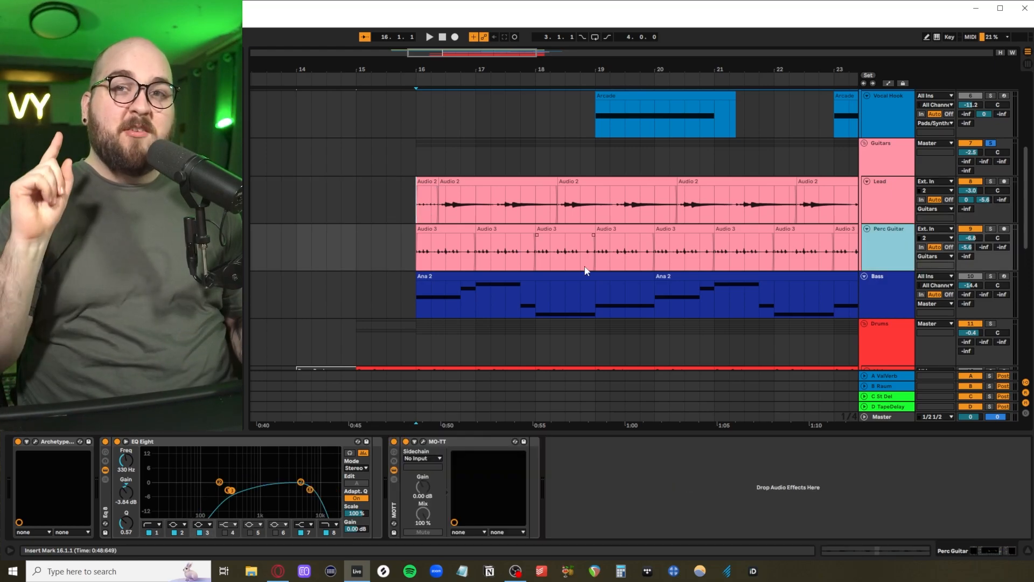
{"action": "left_click_drag", "start_coordinate": [417, 259], "coordinate": [471, 257]}
{"action": "key", "text": "z"}
{"action": "key", "text": "space"}
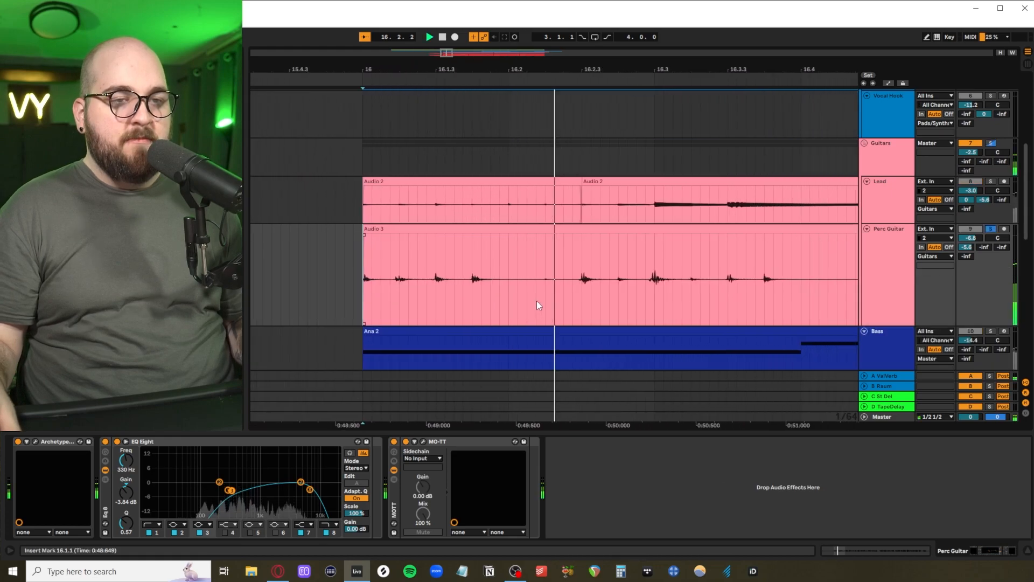
{"action": "key", "text": "space"}
{"action": "scroll", "coordinate": [538, 302], "scroll_direction": "down", "scroll_amount": 3}
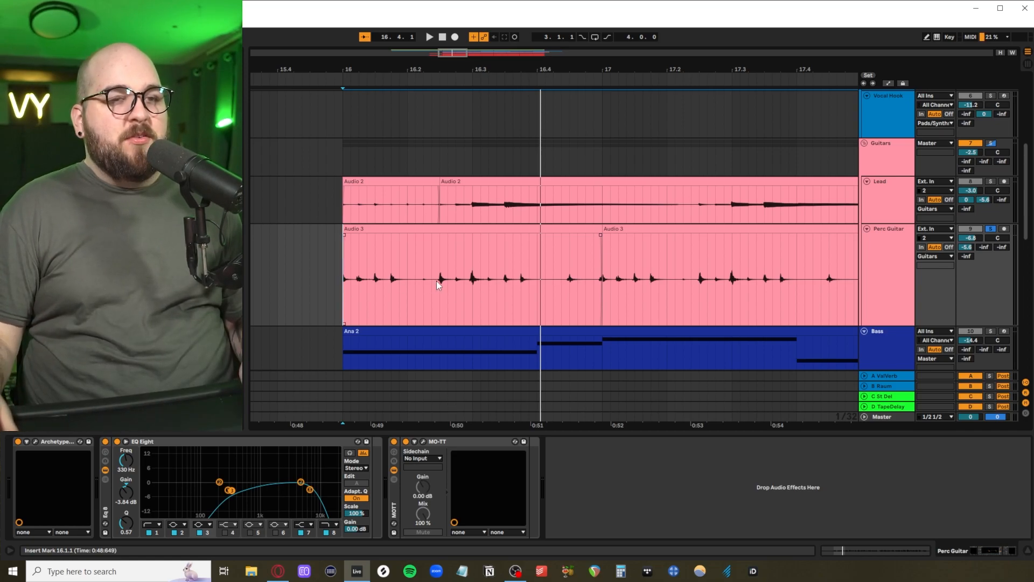
Step: Switch the solo from Perc Guitar back to the Guitars group and compare the opening phrases of the Lead and Perc Guitar clips
{"action": "left_click", "coordinate": [990, 229]}
{"action": "left_click", "coordinate": [991, 143]}
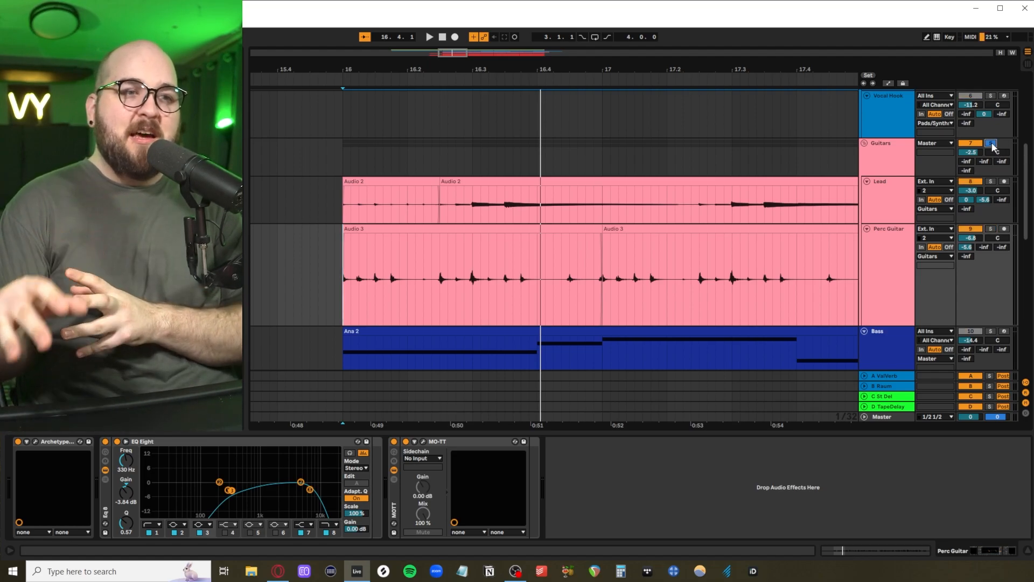
{"action": "left_click_drag", "start_coordinate": [345, 211], "coordinate": [432, 214]}
{"action": "left_click", "coordinate": [431, 211]}
{"action": "left_click_drag", "start_coordinate": [345, 211], "coordinate": [496, 226]}
{"action": "scroll", "coordinate": [377, 219], "scroll_direction": "up", "scroll_amount": 2}
{"action": "left_click", "coordinate": [473, 226]}
{"action": "scroll", "coordinate": [368, 267], "scroll_direction": "down", "scroll_amount": 2}
{"action": "left_click_drag", "start_coordinate": [347, 270], "coordinate": [431, 251]}
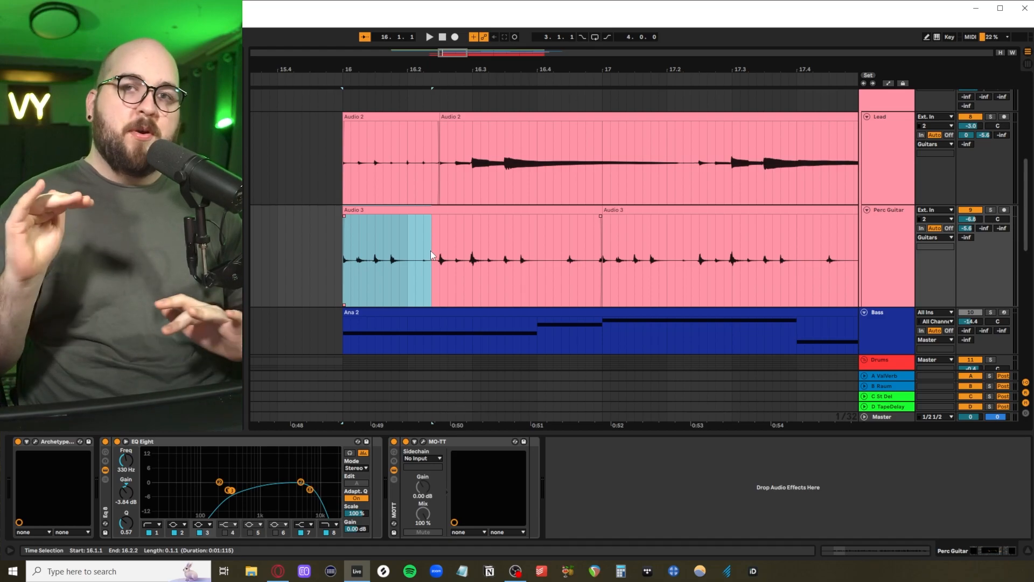
{"action": "left_click", "coordinate": [448, 251]}
{"action": "scroll", "coordinate": [530, 248], "scroll_direction": "up", "scroll_amount": 2}
{"action": "scroll", "coordinate": [822, 236], "scroll_direction": "up", "scroll_amount": 2}
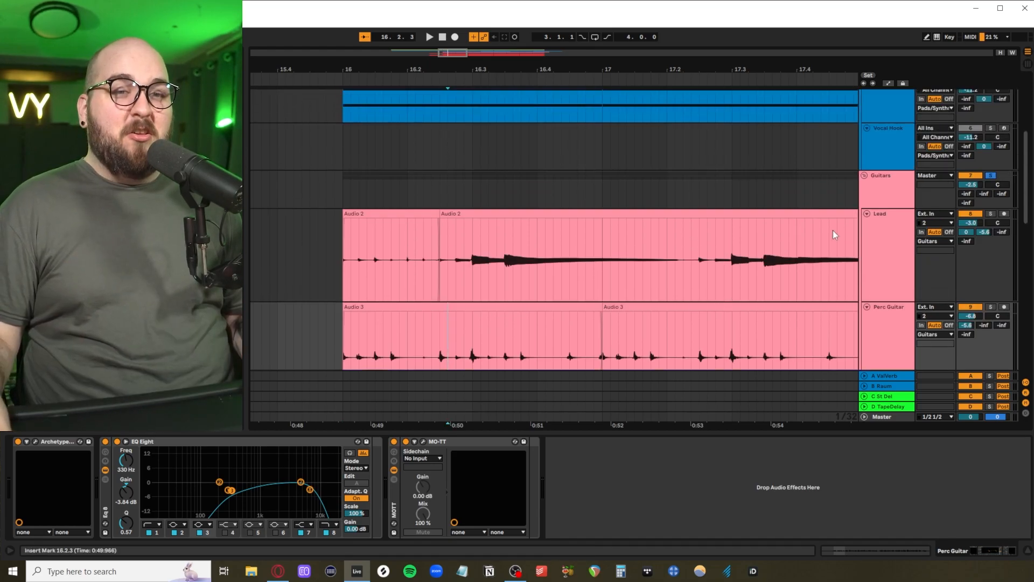
Step: Solo all tracks from Piano through the Guitars group together
{"action": "left_click", "coordinate": [892, 201]}
{"action": "scroll", "coordinate": [891, 198], "scroll_direction": "up", "scroll_amount": 5}
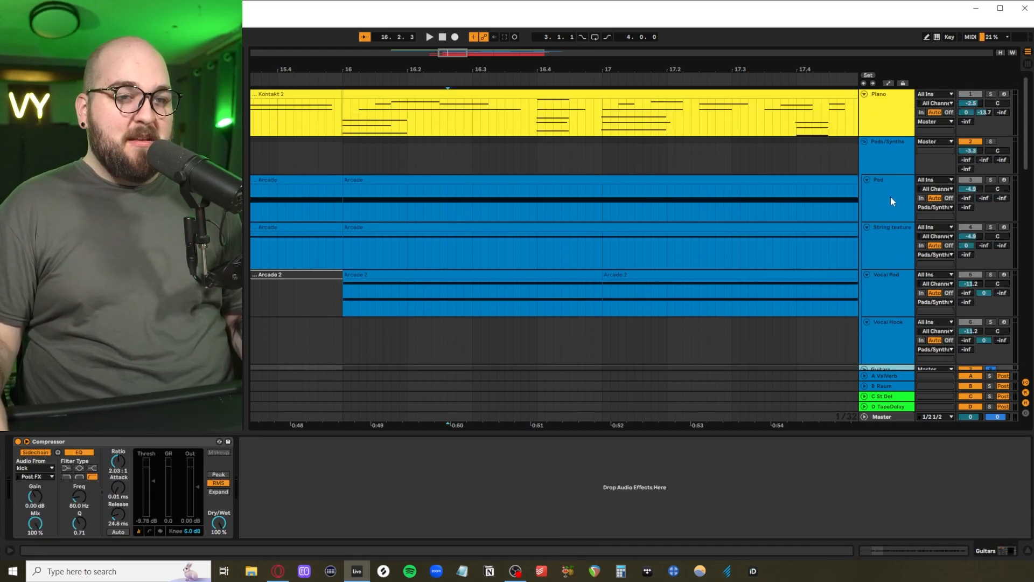
{"action": "left_click", "coordinate": [887, 121]}
{"action": "left_click", "coordinate": [992, 94]}
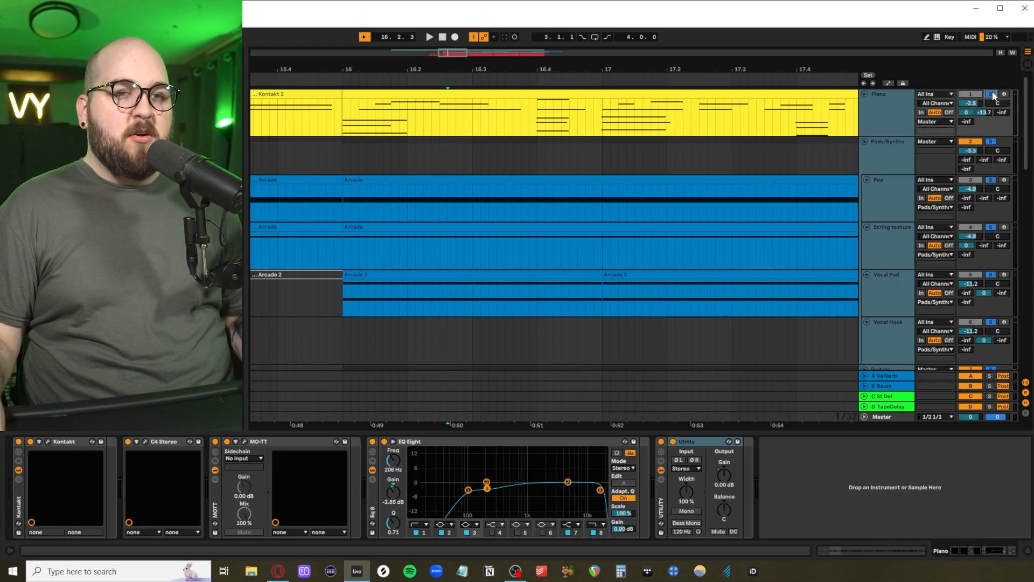
Step: Audition the soloed tracks from bar 16 with Perc Guitar muted, and reactivate Perc Guitar with its first bar selected
{"action": "left_click", "coordinate": [436, 300]}
{"action": "scroll", "coordinate": [436, 299], "scroll_direction": "down", "scroll_amount": 8}
{"action": "left_click", "coordinate": [346, 311]}
{"action": "scroll", "coordinate": [431, 302], "scroll_direction": "up", "scroll_amount": 8}
{"action": "scroll", "coordinate": [547, 288], "scroll_direction": "down", "scroll_amount": 3}
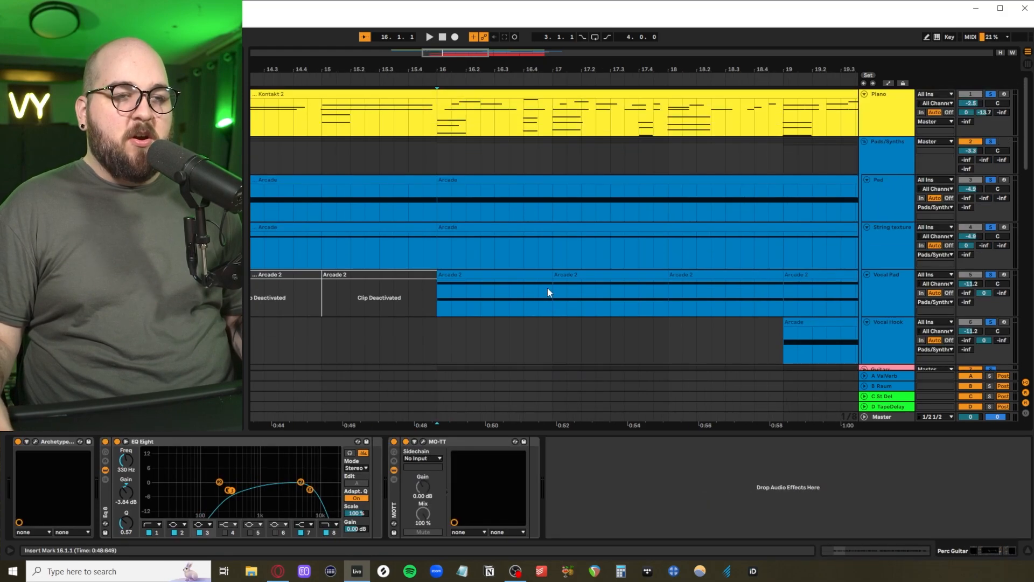
{"action": "scroll", "coordinate": [508, 160], "scroll_direction": "down", "scroll_amount": 8}
{"action": "key", "text": "space"}
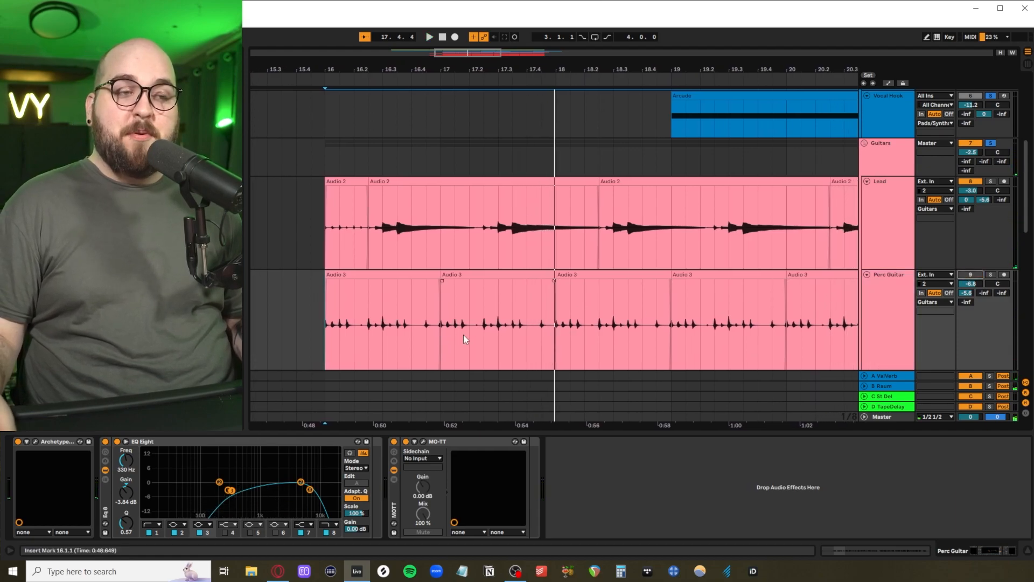
{"action": "key", "text": "space"}
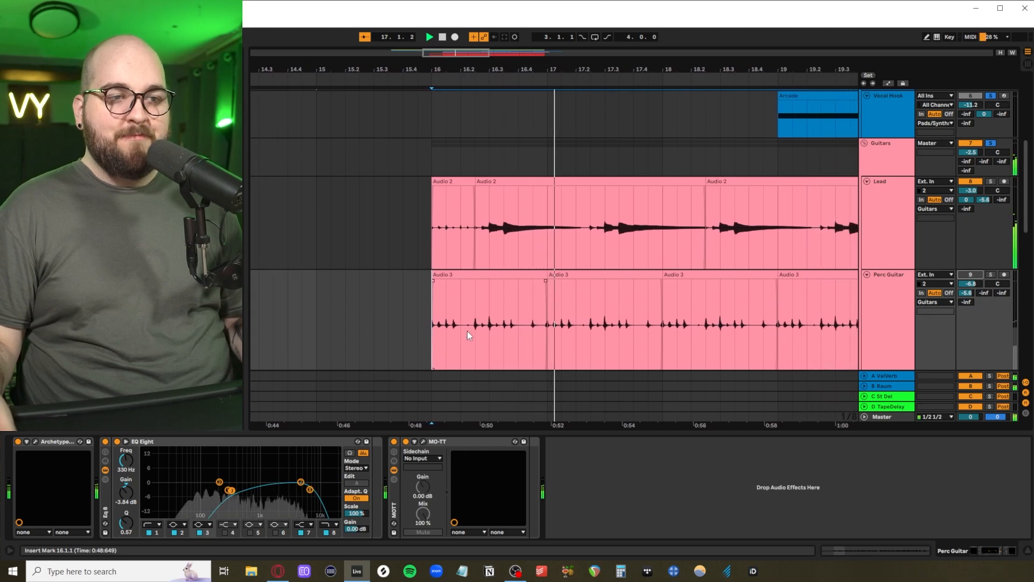
{"action": "key", "text": "space"}
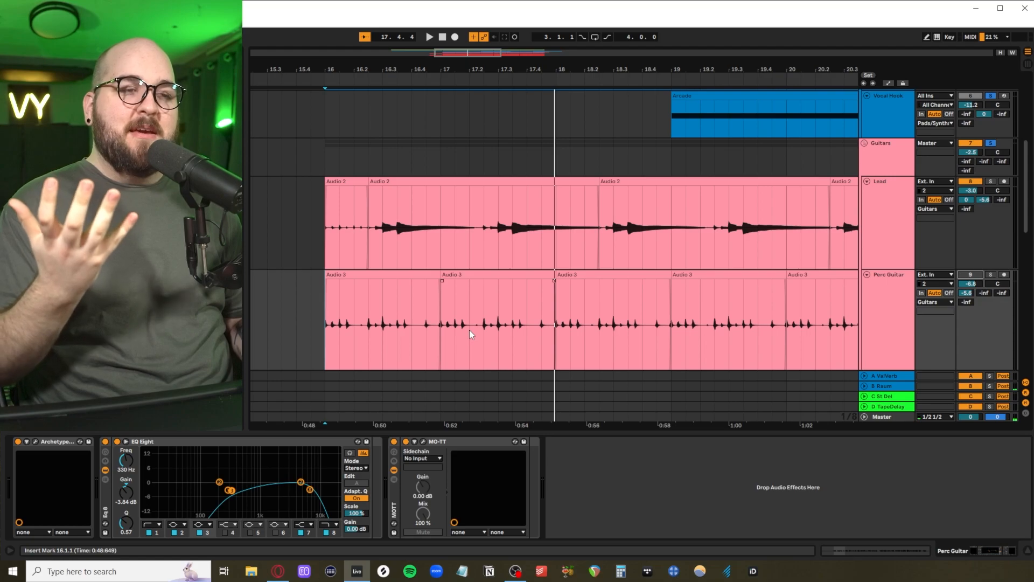
{"action": "left_click_drag", "start_coordinate": [323, 345], "coordinate": [441, 324]}
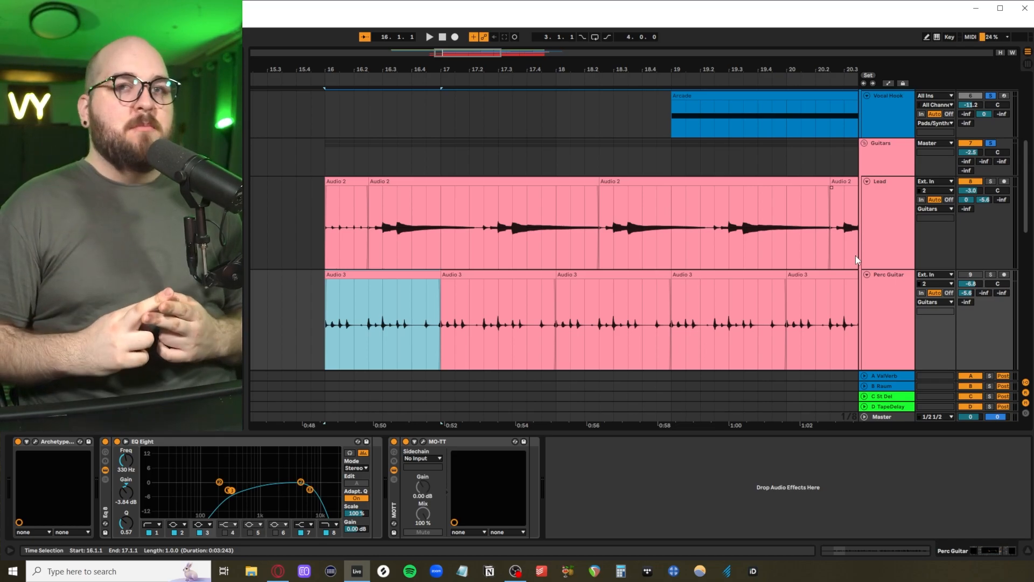
{"action": "left_click", "coordinate": [971, 276]}
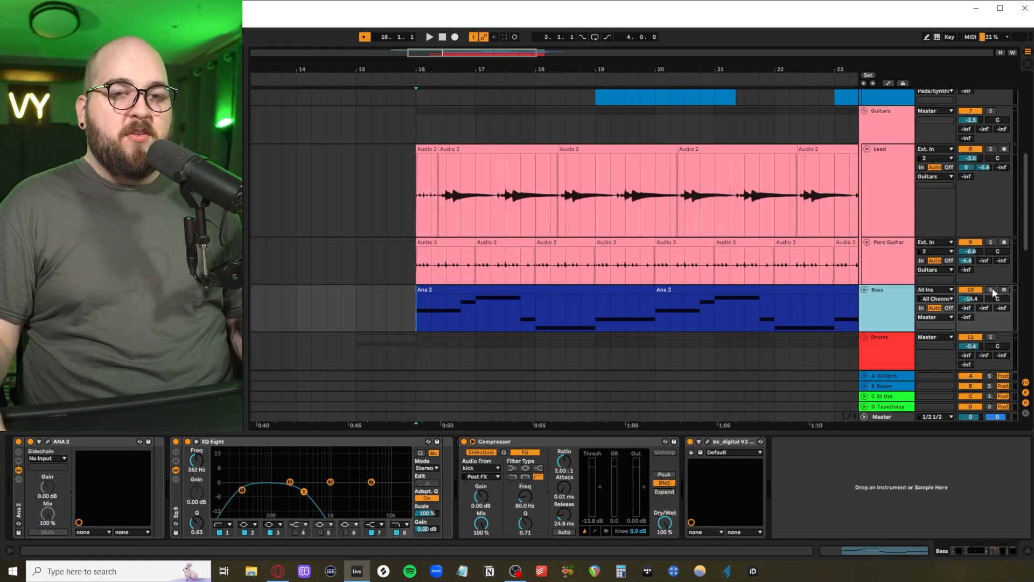
Step: Solo the Bass track, audition its clip from bar 16, and select its first bar
{"action": "left_click", "coordinate": [991, 290]}
{"action": "scroll", "coordinate": [343, 277], "scroll_direction": "down", "scroll_amount": 2}
{"action": "left_click_drag", "start_coordinate": [418, 277], "coordinate": [536, 276]}
{"action": "key", "text": "z"}
{"action": "key", "text": "space"}
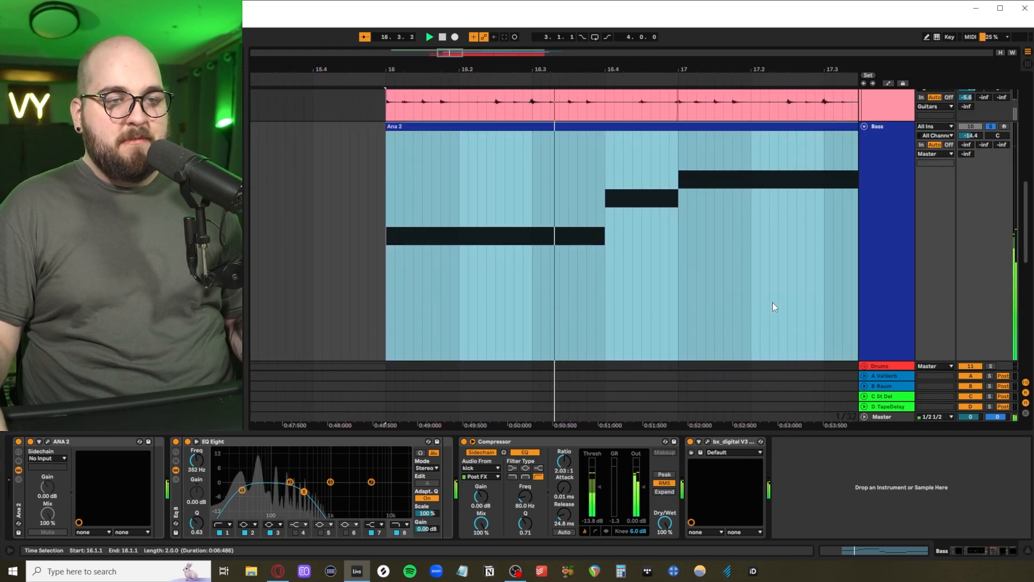
{"action": "left_click", "coordinate": [771, 289]}
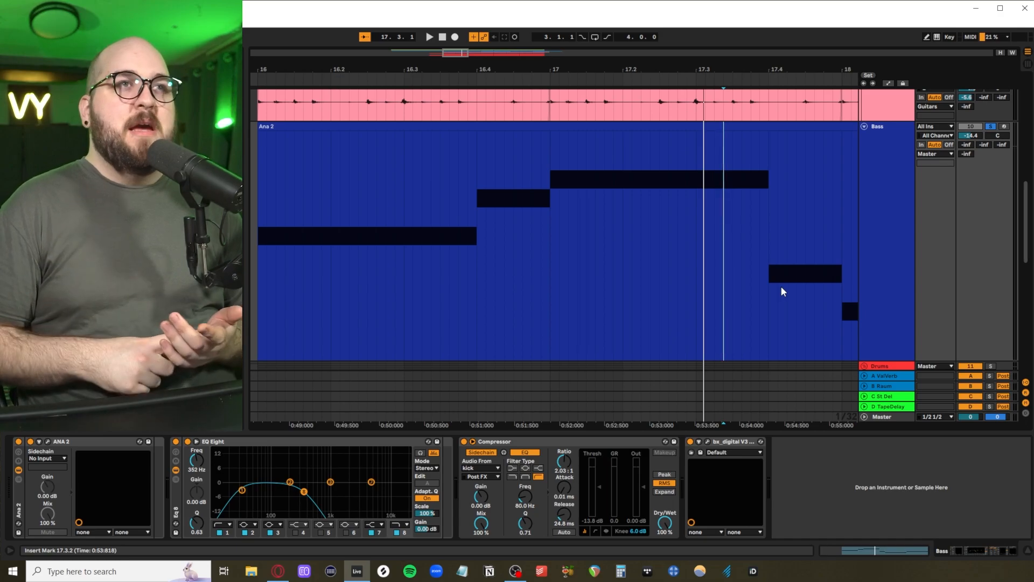
{"action": "scroll", "coordinate": [776, 284], "scroll_direction": "left", "scroll_amount": 4}
{"action": "scroll", "coordinate": [580, 238], "scroll_direction": "right", "scroll_amount": 3}
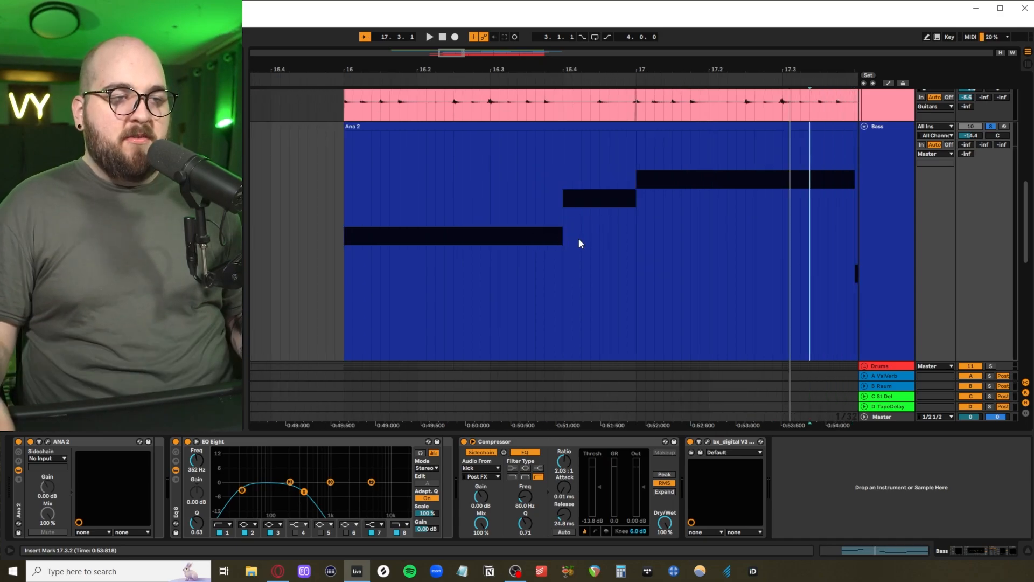
{"action": "left_click_drag", "start_coordinate": [294, 286], "coordinate": [584, 309]}
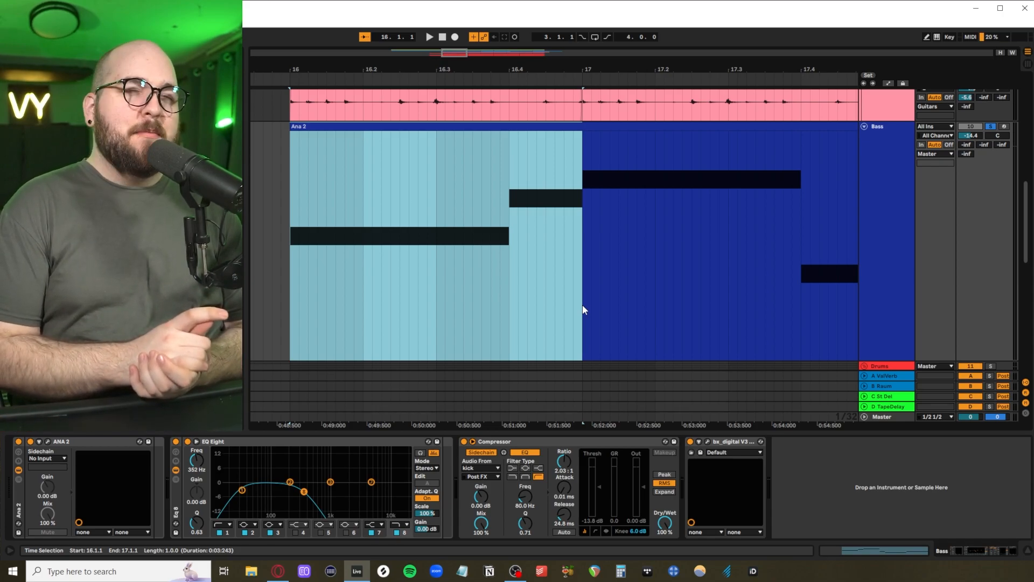
Step: Open the Bass clip's notes, transpose all of them up one octave, and audition the result
{"action": "double_click", "coordinate": [583, 305]}
{"action": "left_click", "coordinate": [551, 388]}
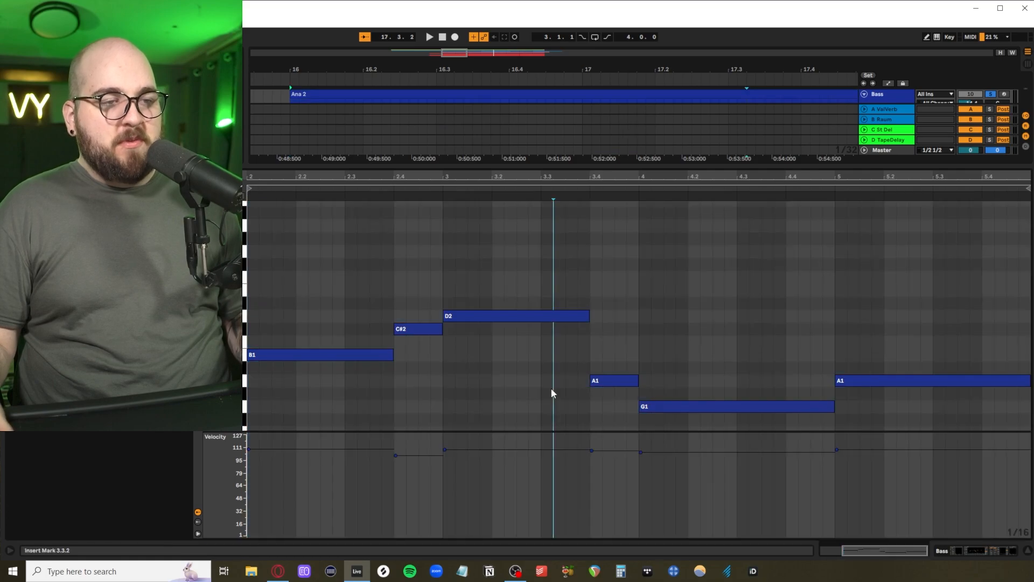
{"action": "key", "text": "ctrl+a"}
{"action": "key", "text": "shift+Up"}
{"action": "scroll", "coordinate": [551, 388], "scroll_direction": "up", "scroll_amount": 1}
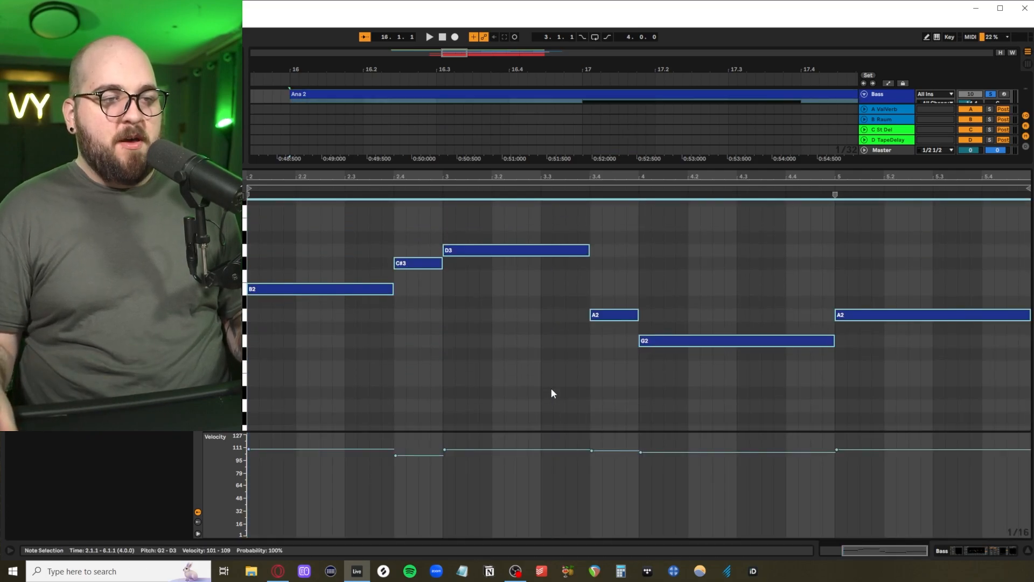
{"action": "key", "text": "space"}
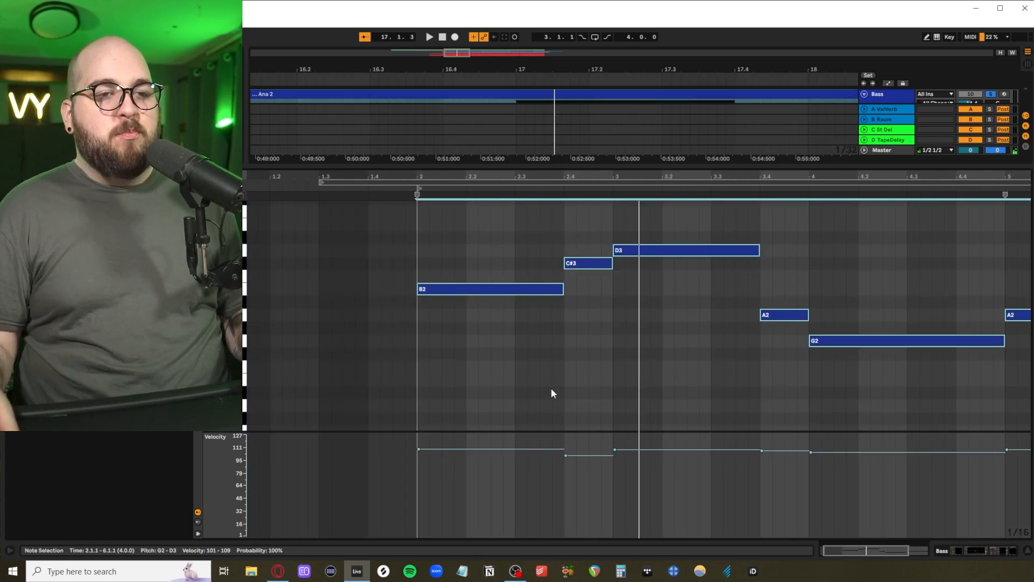
Step: Transpose the Bass notes back down one octave, return to the device chain, and place the insert marker at bar 16
{"action": "key", "text": "shift+Down"}
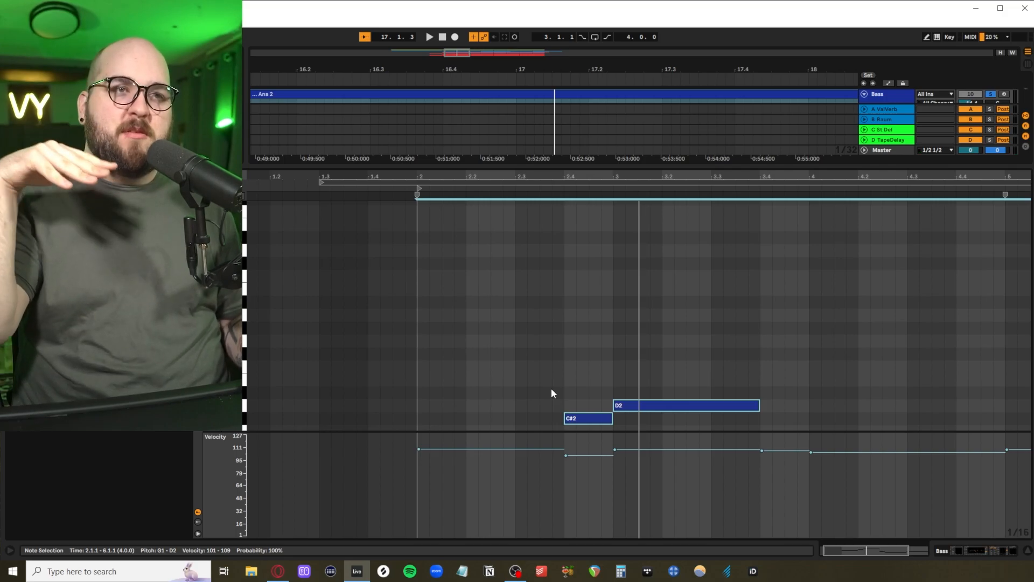
{"action": "key", "text": "shift+Tab"}
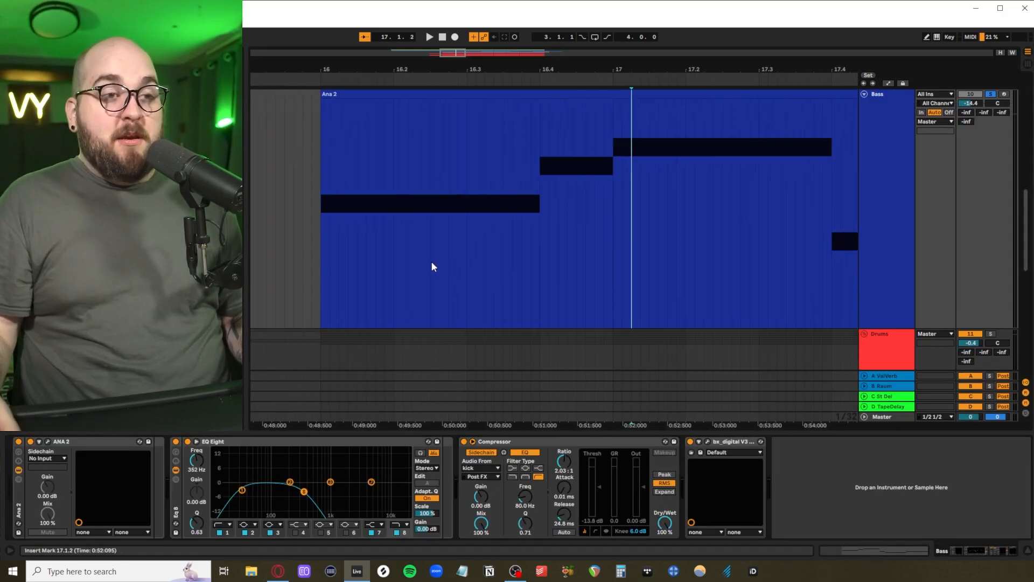
{"action": "scroll", "coordinate": [431, 262], "scroll_direction": "left", "scroll_amount": 1}
{"action": "scroll", "coordinate": [431, 261], "scroll_direction": "right", "scroll_amount": 1}
{"action": "left_click", "coordinate": [329, 281]}
{"action": "scroll", "coordinate": [329, 280], "scroll_direction": "up", "scroll_amount": 1}
{"action": "left_click", "coordinate": [315, 276]}
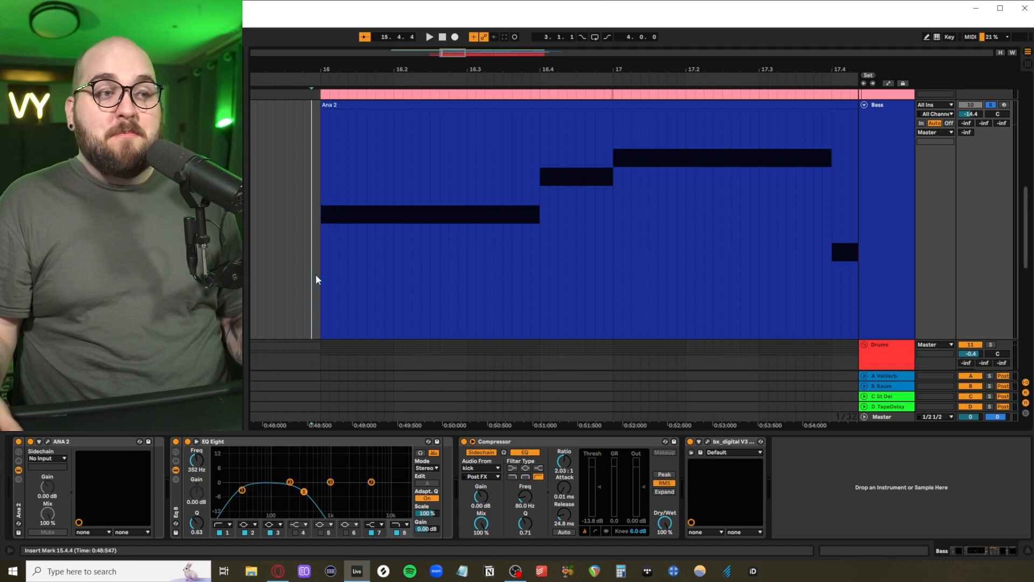
{"action": "left_click", "coordinate": [318, 274]}
{"action": "scroll", "coordinate": [463, 276], "scroll_direction": "down", "scroll_amount": 3, "text": "ctrl"}
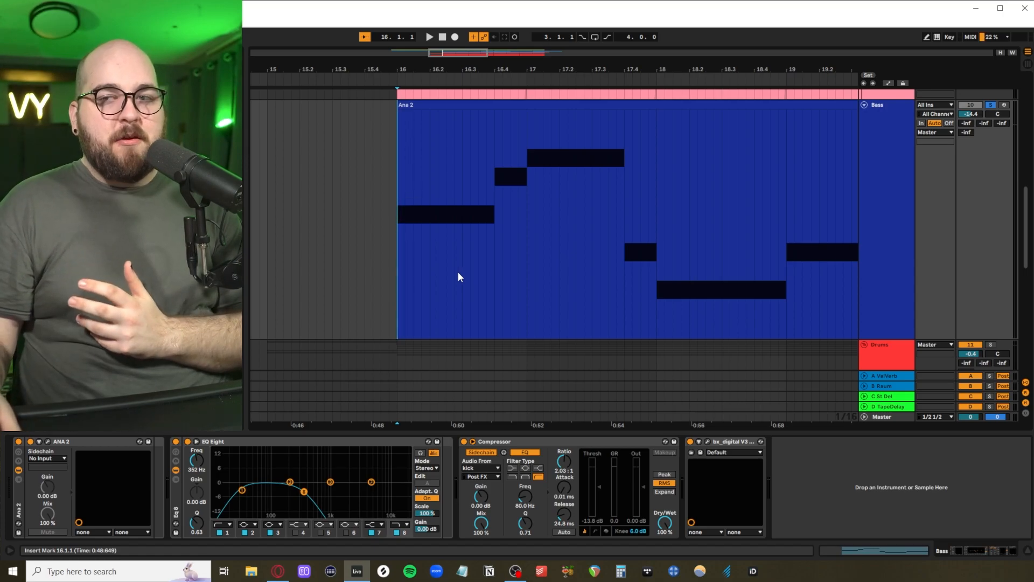
Step: Inspect the Bass track's ANA 2 synth, EQ Eight and kick-sidechained Compressor, and open its bx_digital V3 mix plugin
{"action": "left_click_drag", "start_coordinate": [510, 27], "coordinate": [492, 79]}
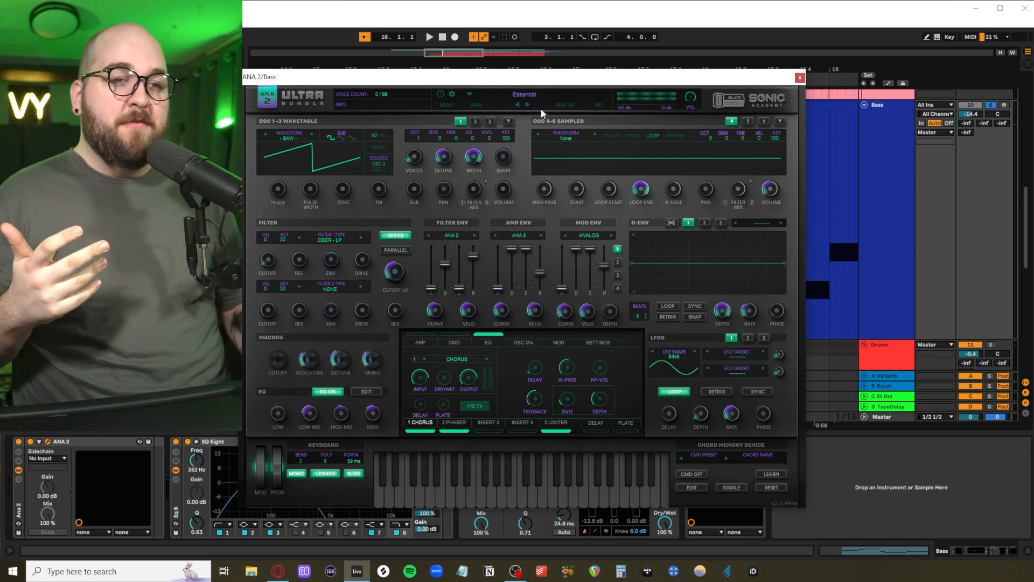
{"action": "left_click", "coordinate": [294, 503]}
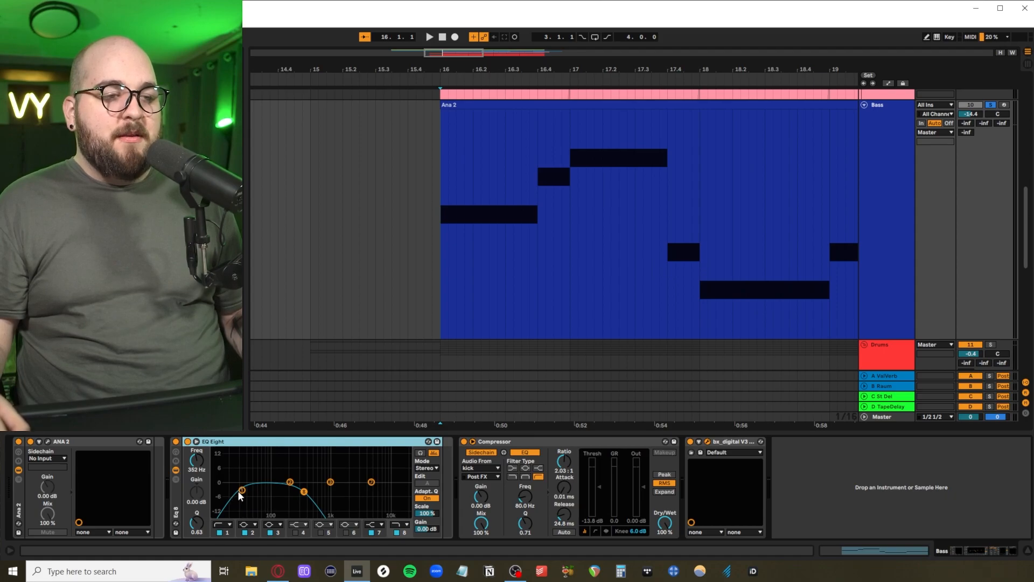
{"action": "left_click", "coordinate": [494, 444]}
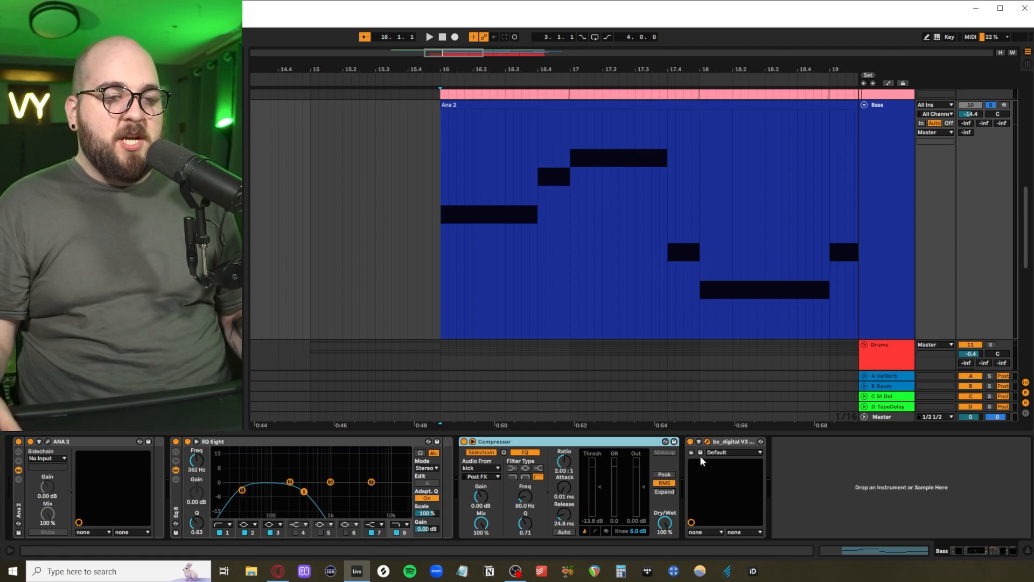
{"action": "left_click", "coordinate": [728, 445]}
{"action": "left_click_drag", "start_coordinate": [695, 122], "coordinate": [676, 70]}
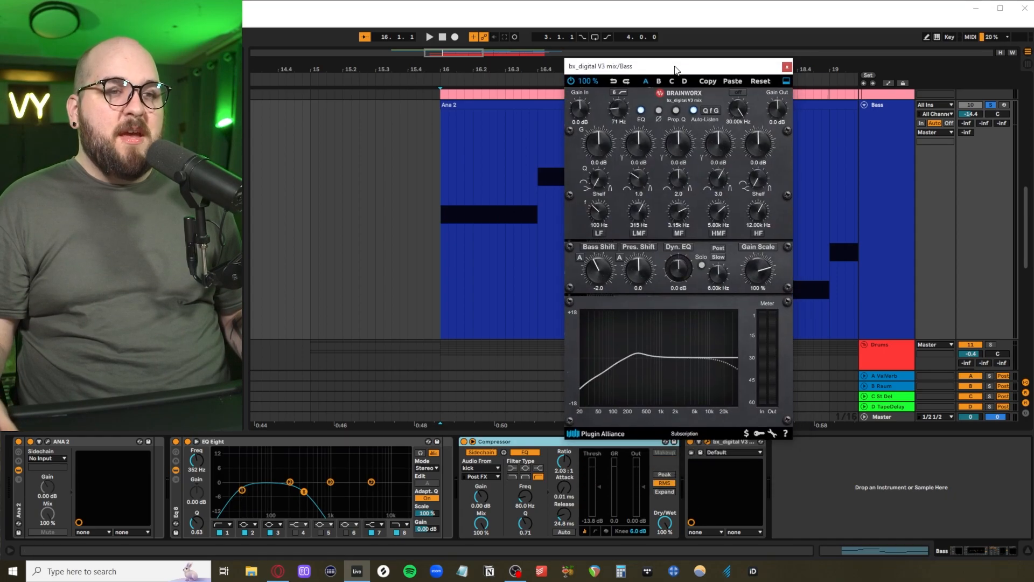
Step: Switch off the bass plugin's 71 Hz low-cut filter and sweep Bass Shift towards zero and back to -2.2
{"action": "left_click", "coordinate": [618, 93]}
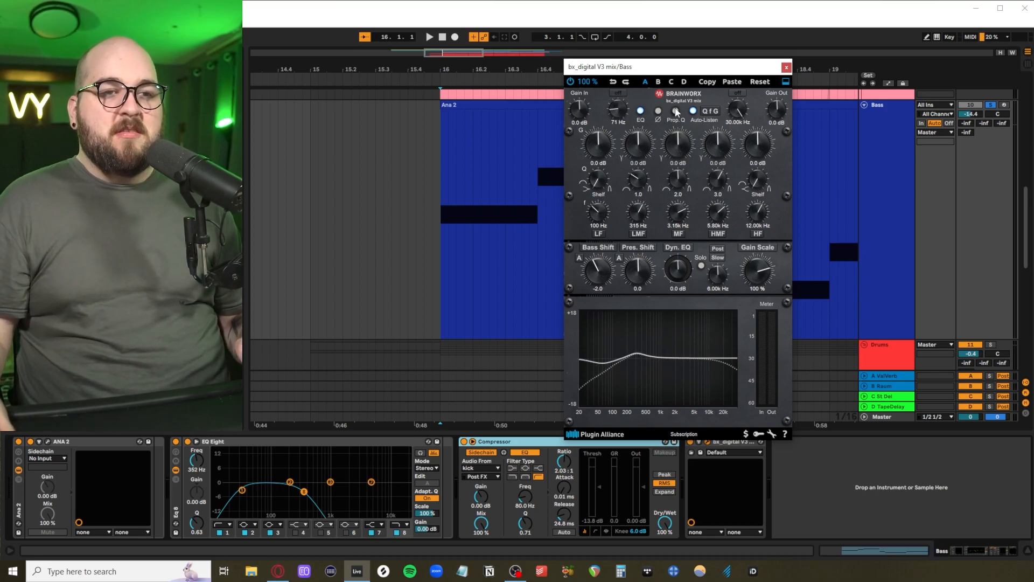
{"action": "left_click_drag", "start_coordinate": [599, 281], "coordinate": [600, 271]}
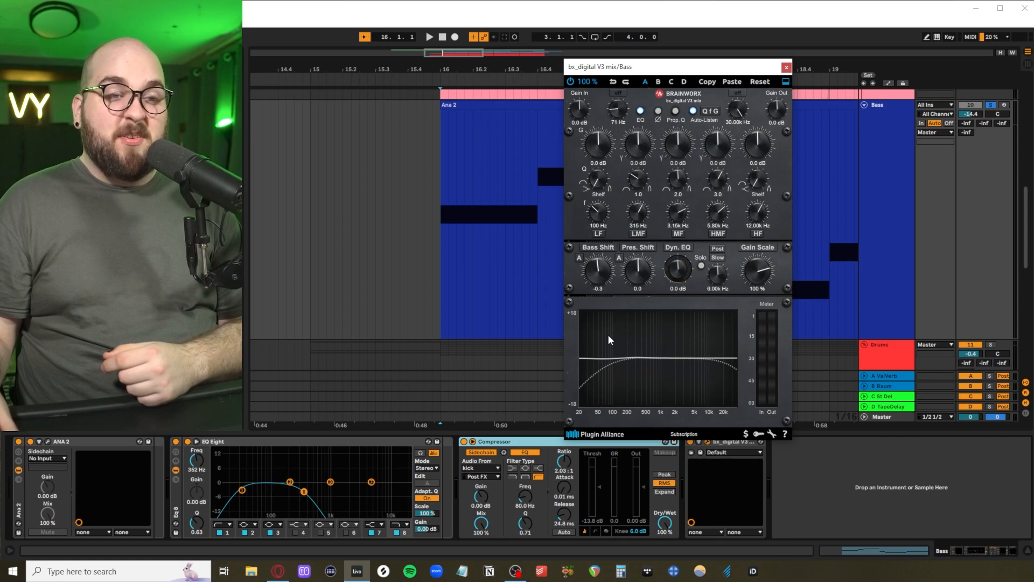
{"action": "left_click_drag", "start_coordinate": [597, 277], "coordinate": [595, 279]}
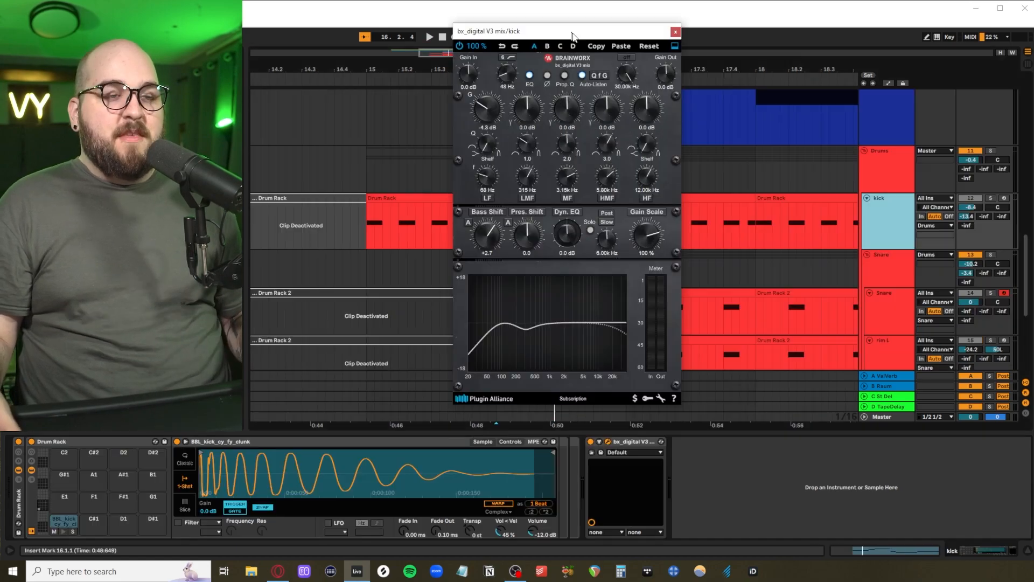
Step: Compare the kick's bx_digital V3 mix settings, and try Pres. Shift at +6.8 on the bass before resetting it to 0.0
{"action": "left_click_drag", "start_coordinate": [567, 27], "coordinate": [624, 74]}
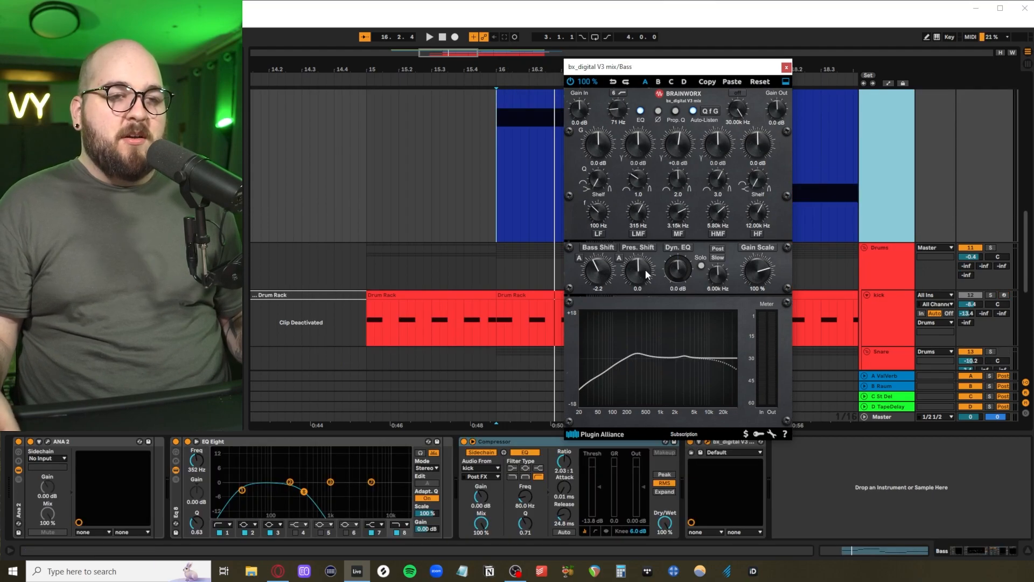
{"action": "left_click_drag", "start_coordinate": [647, 274], "coordinate": [640, 250]}
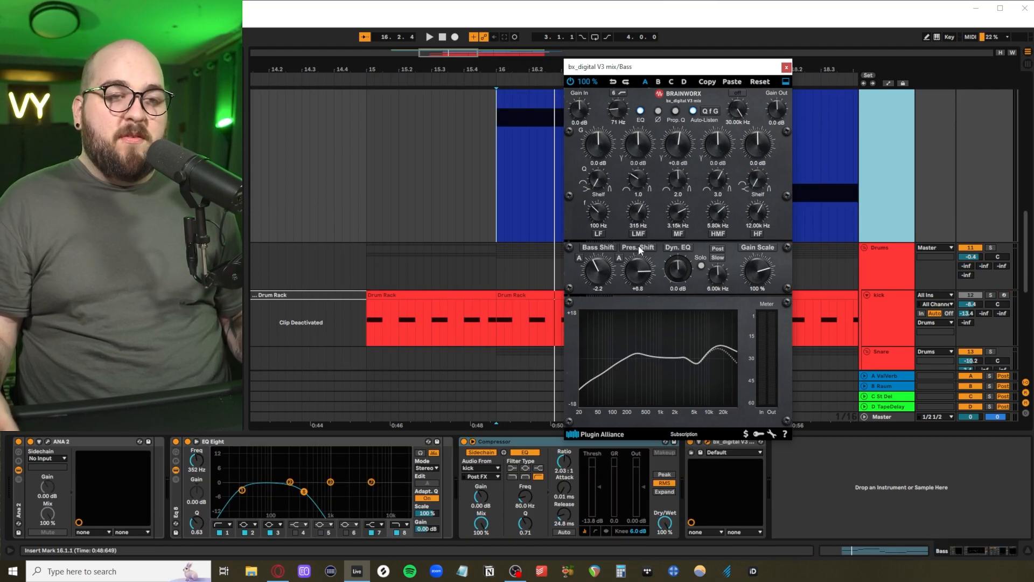
{"action": "double_click", "coordinate": [638, 271]}
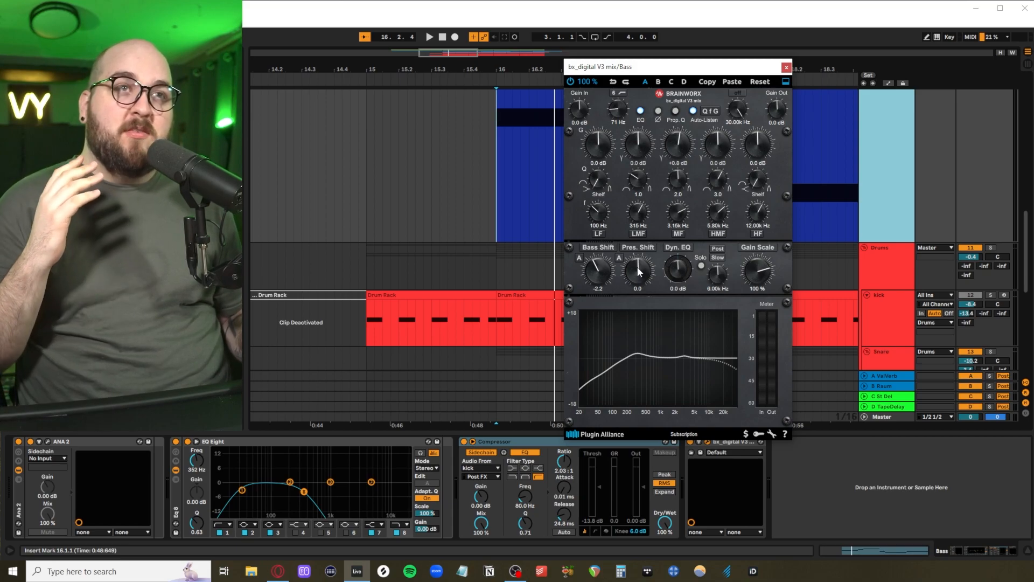
Step: Solo the kick track and play it from bar 16
{"action": "left_click_drag", "start_coordinate": [640, 271], "coordinate": [637, 270]}
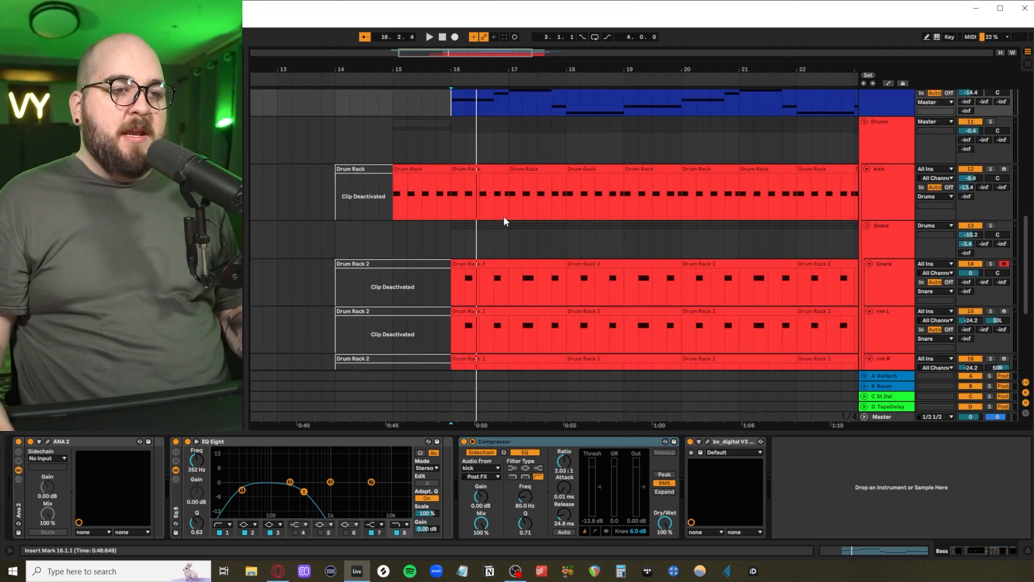
{"action": "left_click", "coordinate": [454, 205]}
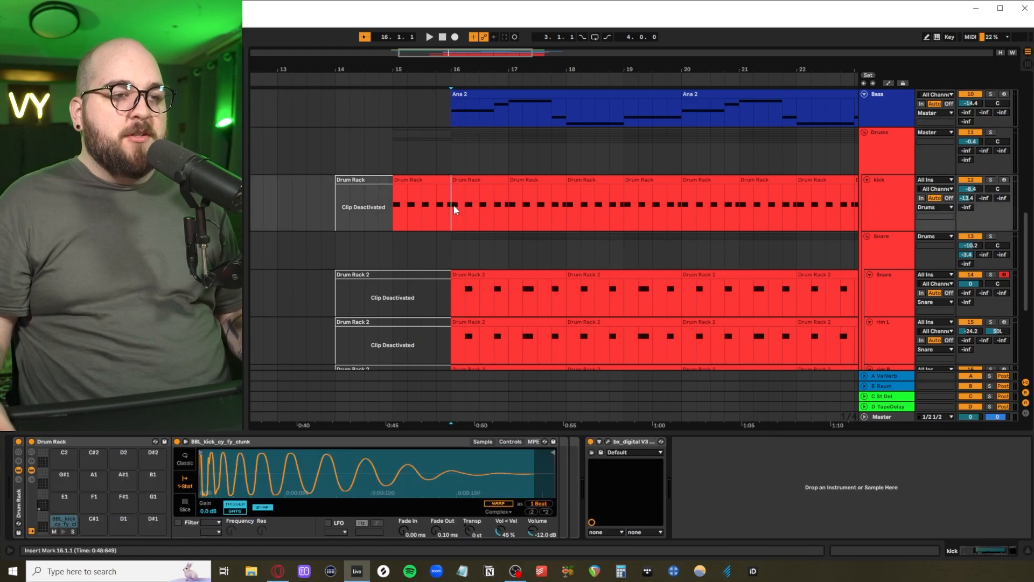
{"action": "left_click", "coordinate": [991, 180]}
{"action": "key", "text": "space"}
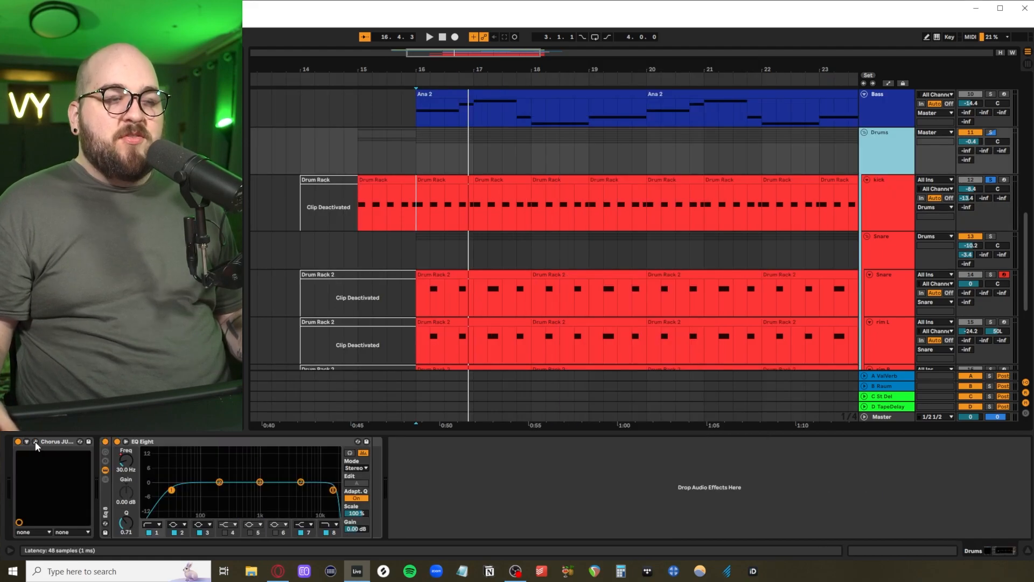
Step: Open the Drums group's Chorus JUN-6 plugin and move its window aside to review its settings
{"action": "left_click", "coordinate": [35, 442]}
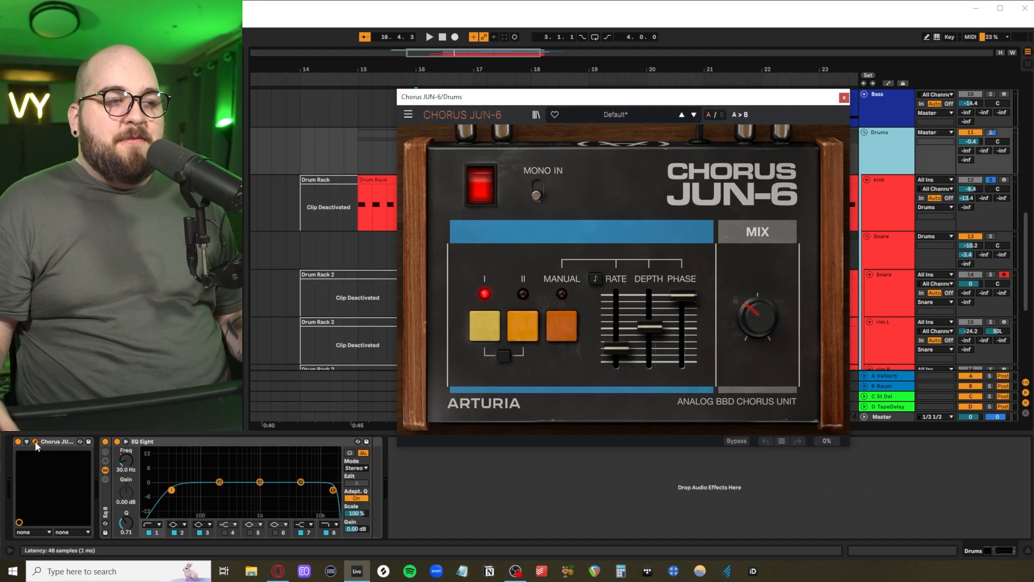
{"action": "left_click_drag", "start_coordinate": [550, 100], "coordinate": [626, 98]}
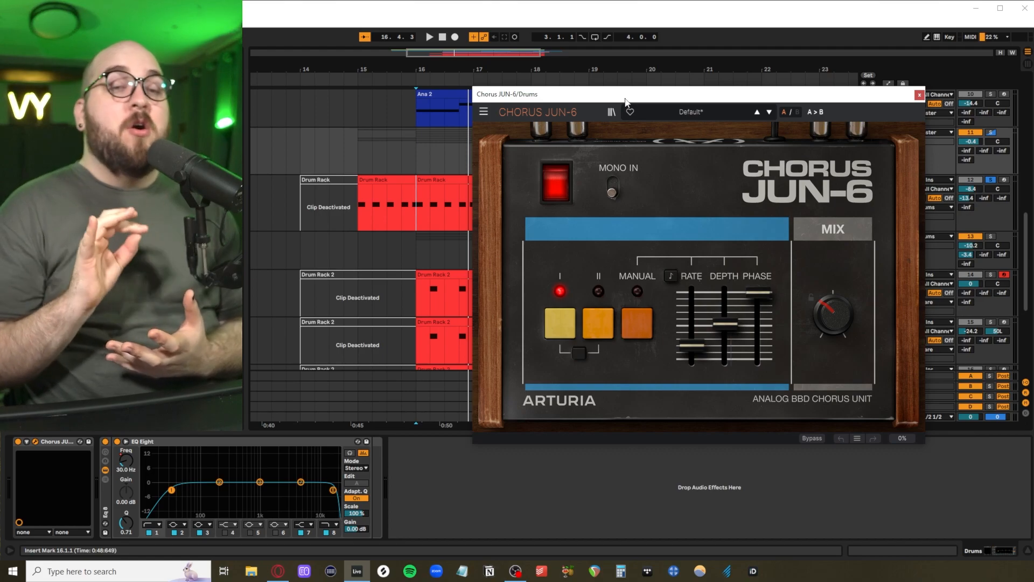
{"action": "left_click_drag", "start_coordinate": [626, 102], "coordinate": [604, 114]}
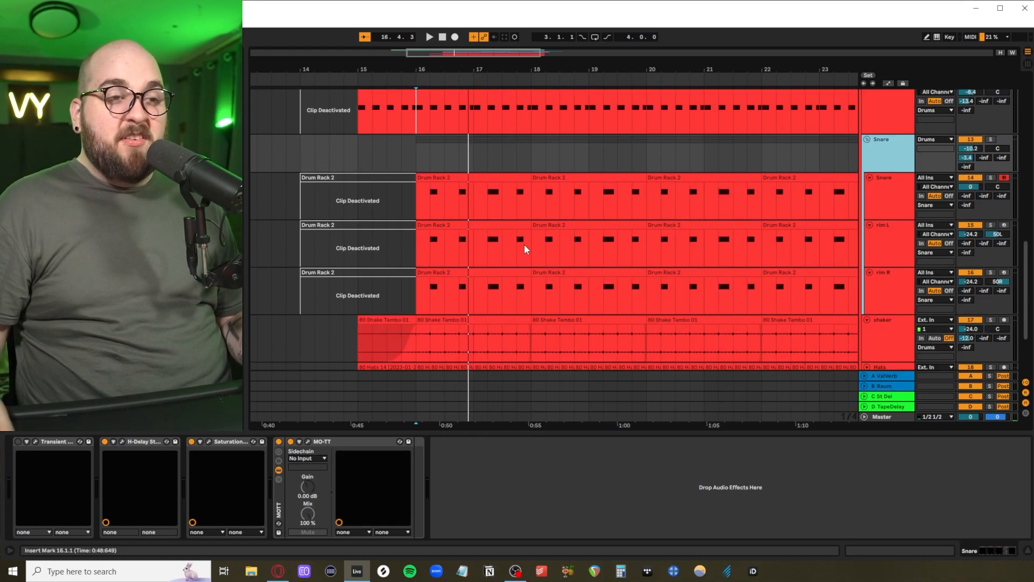
Step: Solo the Snare group and play its layered snare and rim tracks from bar 16
{"action": "scroll", "coordinate": [522, 244], "scroll_direction": "left", "scroll_amount": 2}
{"action": "scroll", "coordinate": [380, 208], "scroll_direction": "right", "scroll_amount": 4}
{"action": "left_click_drag", "start_coordinate": [351, 196], "coordinate": [640, 275]}
{"action": "left_click", "coordinate": [658, 226]}
{"action": "left_click", "coordinate": [991, 139]}
{"action": "left_click", "coordinate": [349, 195]}
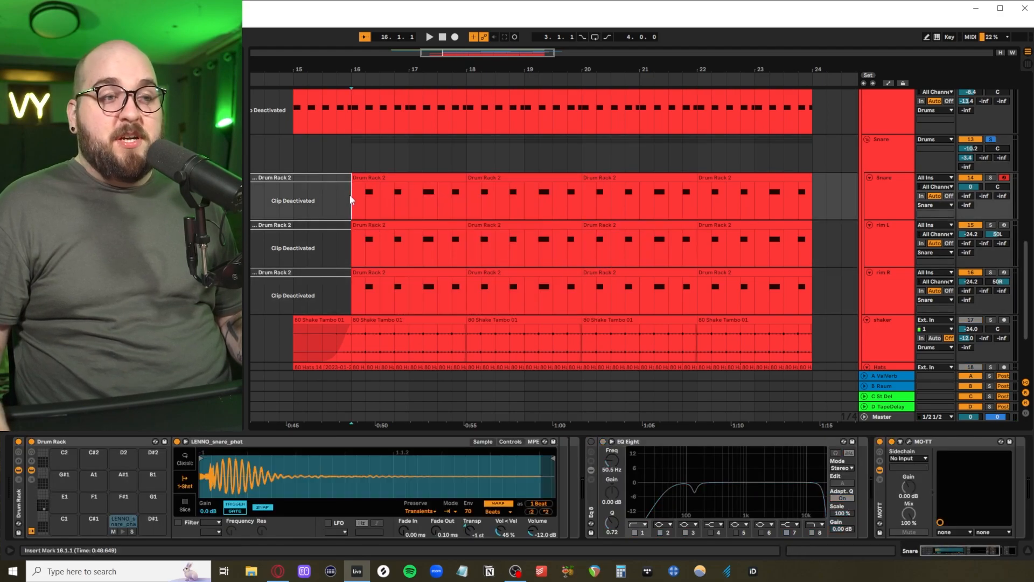
{"action": "key", "text": "plus"}
{"action": "scroll", "coordinate": [677, 266], "scroll_direction": "up", "scroll_amount": 2}
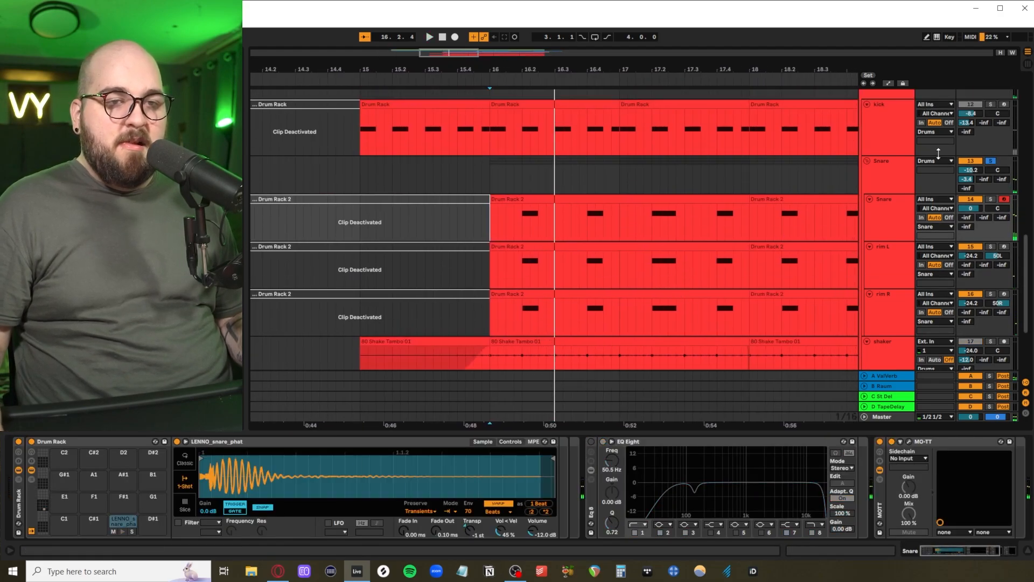
Step: Select the Snare track's range from 16.1.2 to 17.3.4, solo the track and play the selection
{"action": "left_click", "coordinate": [564, 215]}
{"action": "left_click_drag", "start_coordinate": [496, 221], "coordinate": [709, 219]}
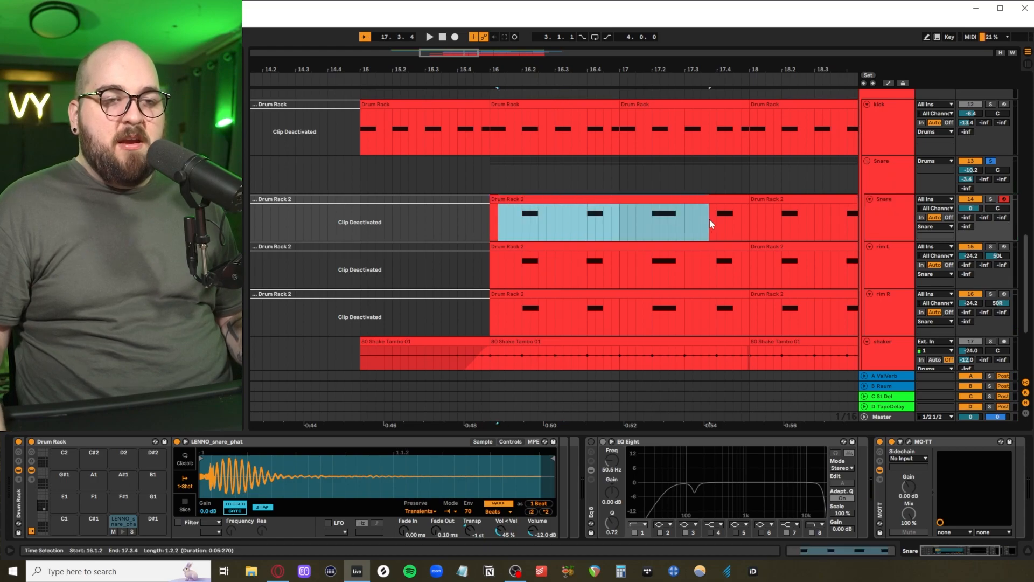
{"action": "left_click", "coordinate": [992, 199]}
{"action": "key", "text": "space"}
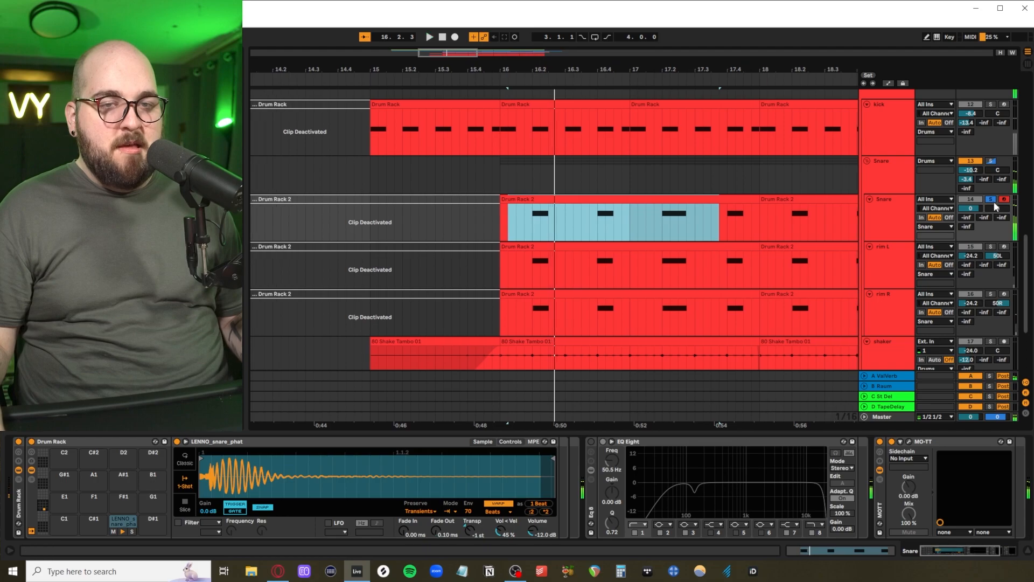
{"action": "key", "text": "space"}
Step: Solo the rim L track, play it from just after bar 16, and add rim R to the solo
{"action": "left_click", "coordinate": [991, 246]}
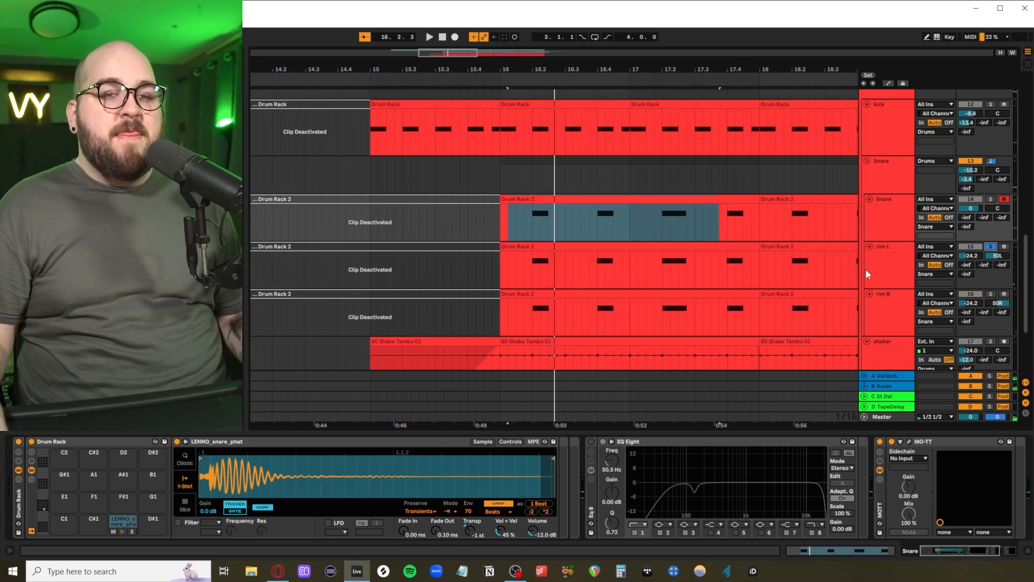
{"action": "left_click", "coordinate": [526, 264]}
{"action": "scroll", "coordinate": [534, 264], "scroll_direction": "up", "scroll_amount": 3}
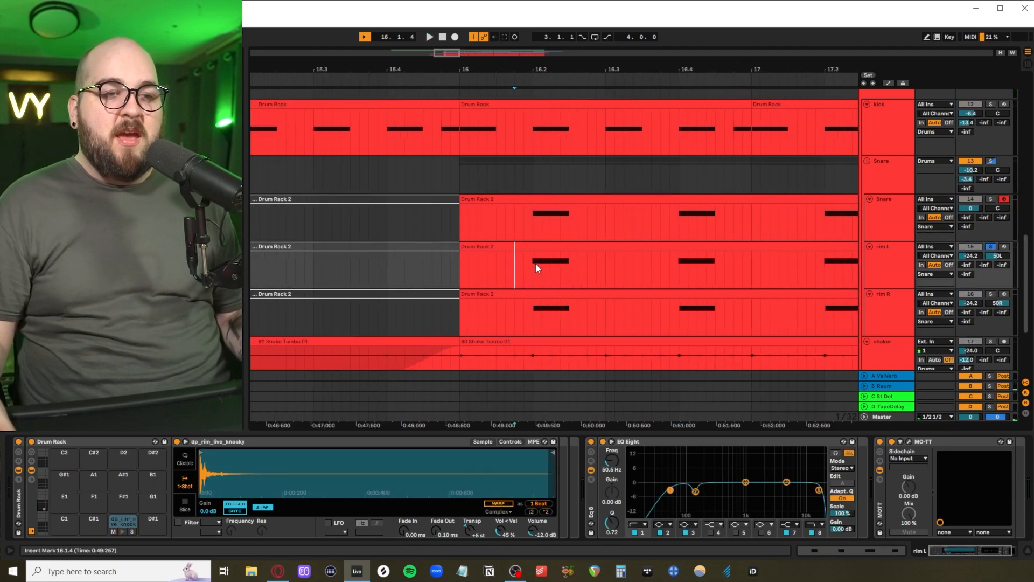
{"action": "scroll", "coordinate": [519, 279], "scroll_direction": "down", "scroll_amount": 2}
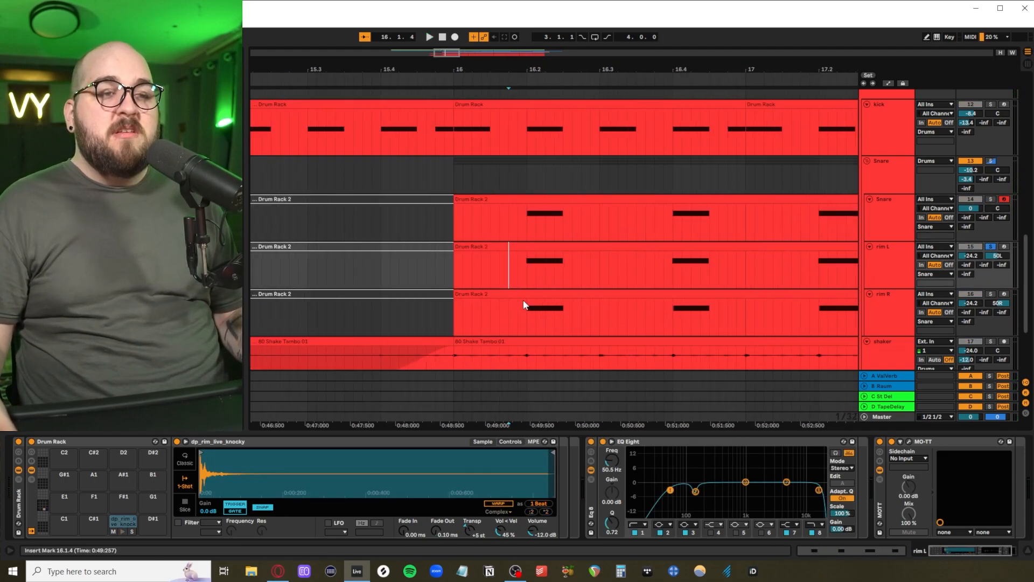
{"action": "left_click", "coordinate": [471, 263]}
{"action": "key", "text": "space"}
{"action": "left_click", "coordinate": [991, 294], "text": "ctrl"}
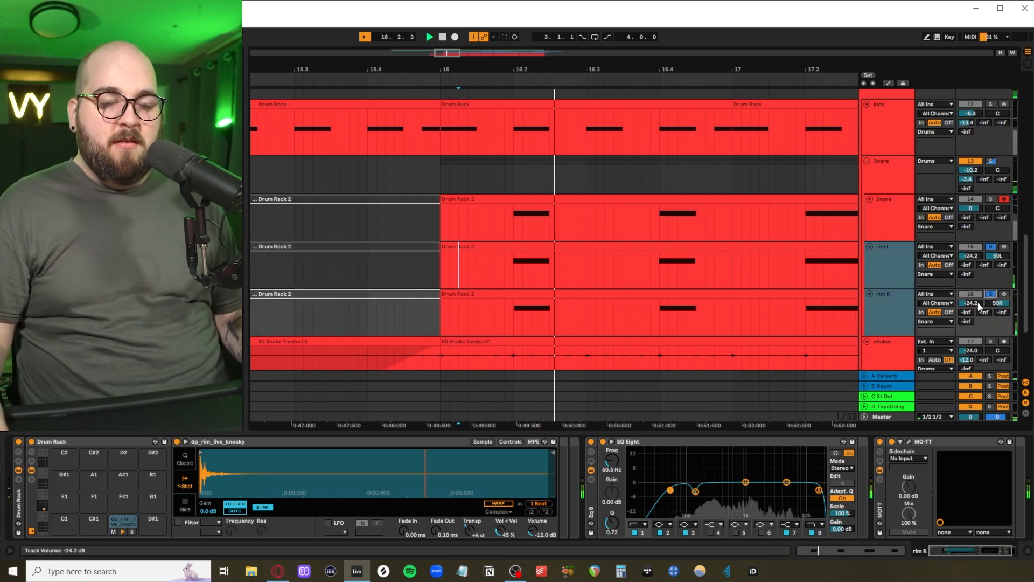
{"action": "key", "text": "space"}
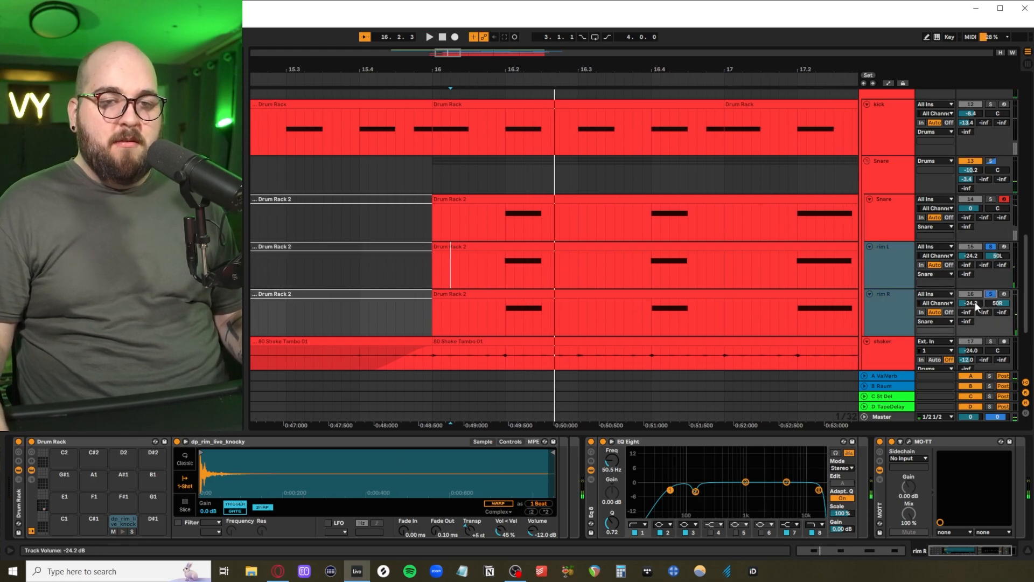
Step: Compare the start times of the Snare, rim L and rim R notes at beat 16.2
{"action": "scroll", "coordinate": [432, 302], "scroll_direction": "left", "scroll_amount": 5}
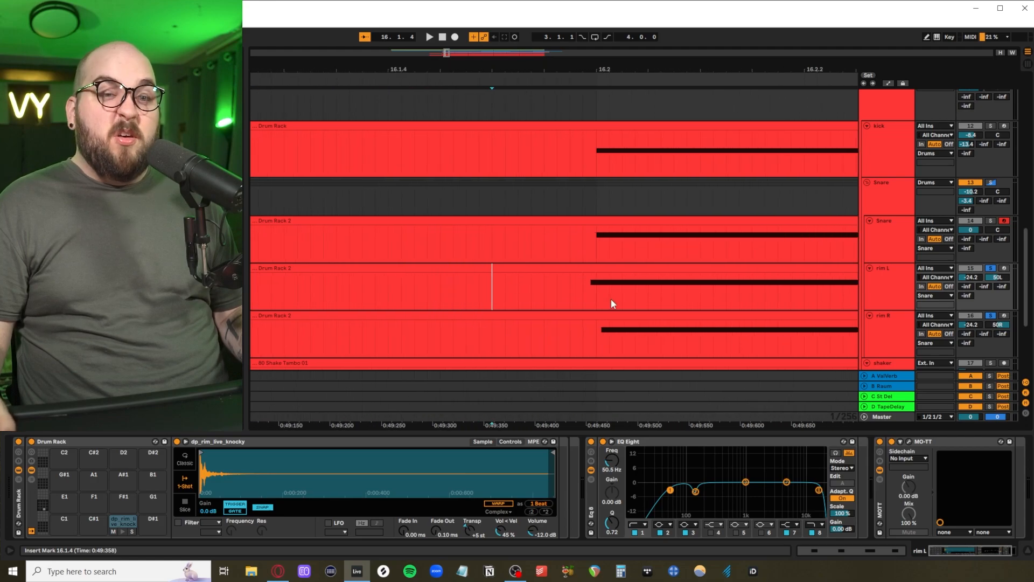
{"action": "scroll", "coordinate": [604, 297], "scroll_direction": "down", "scroll_amount": 2}
{"action": "scroll", "coordinate": [597, 292], "scroll_direction": "up", "scroll_amount": 5}
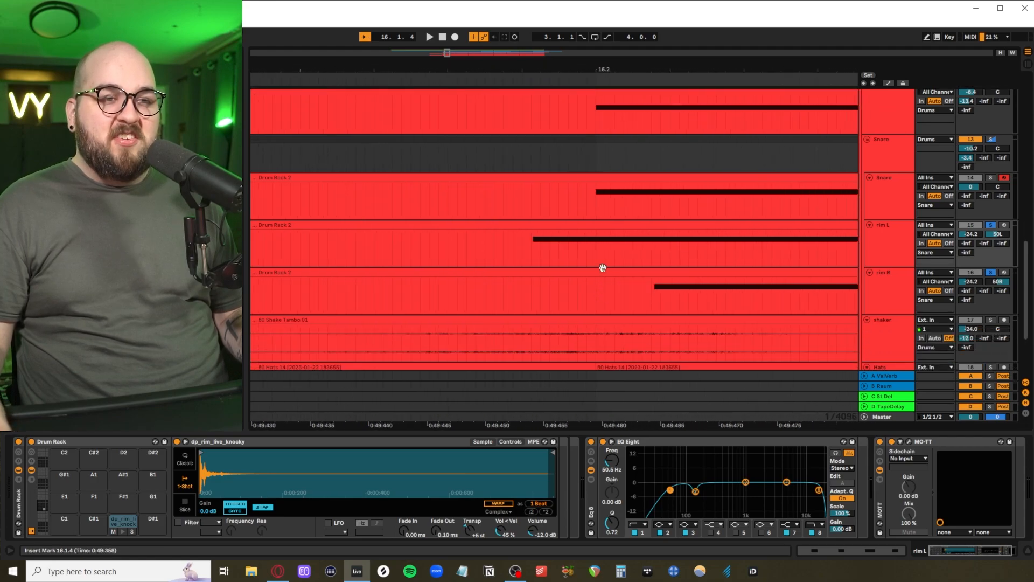
{"action": "left_click_drag", "start_coordinate": [531, 199], "coordinate": [692, 196]}
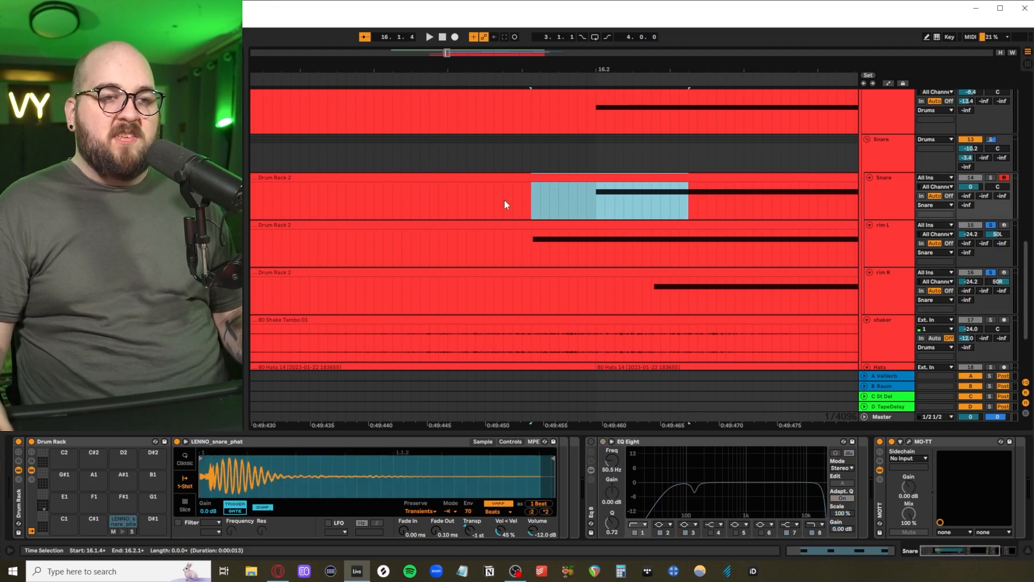
{"action": "left_click", "coordinate": [469, 201]}
{"action": "scroll", "coordinate": [493, 200], "scroll_direction": "down", "scroll_amount": 3}
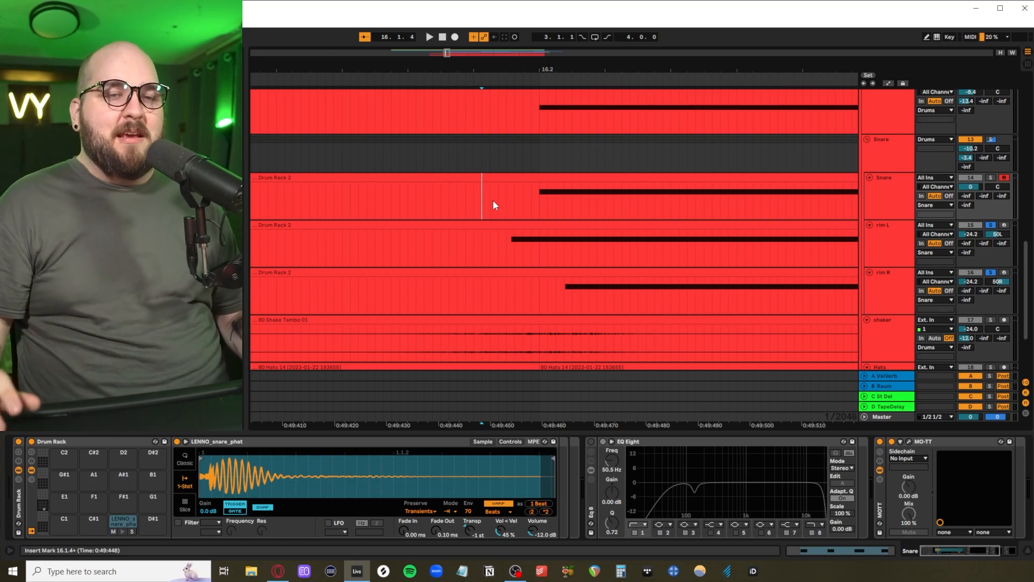
{"action": "scroll", "coordinate": [487, 192], "scroll_direction": "down", "scroll_amount": 5}
{"action": "scroll", "coordinate": [574, 311], "scroll_direction": "right", "scroll_amount": 3}
{"action": "scroll", "coordinate": [578, 311], "scroll_direction": "left", "scroll_amount": 3}
{"action": "scroll", "coordinate": [577, 312], "scroll_direction": "up", "scroll_amount": 1}
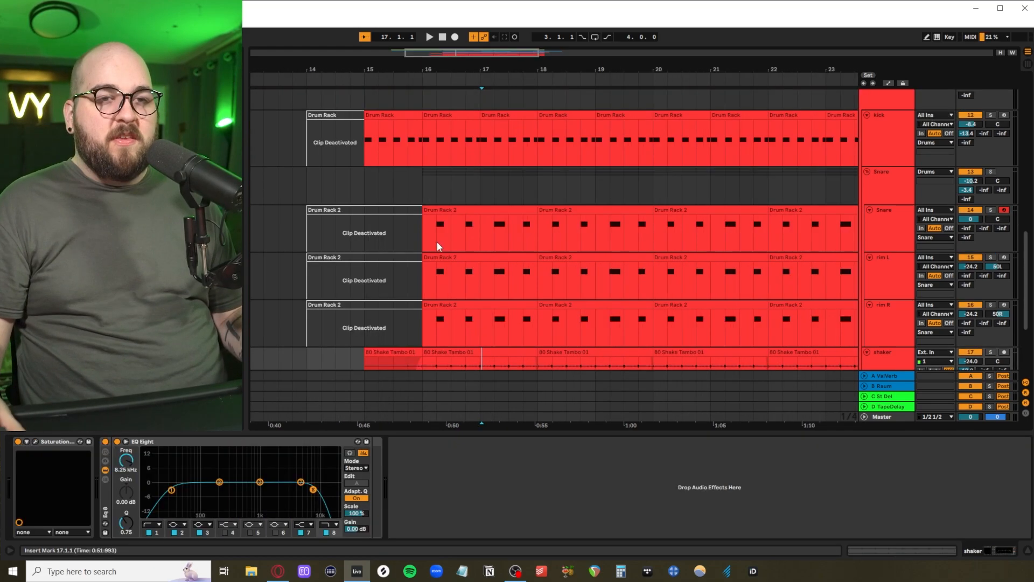
Step: Solo the kick track and the Snare group together and play them from bar 16
{"action": "scroll", "coordinate": [652, 211], "scroll_direction": "up", "scroll_amount": 1}
{"action": "left_click", "coordinate": [881, 187]}
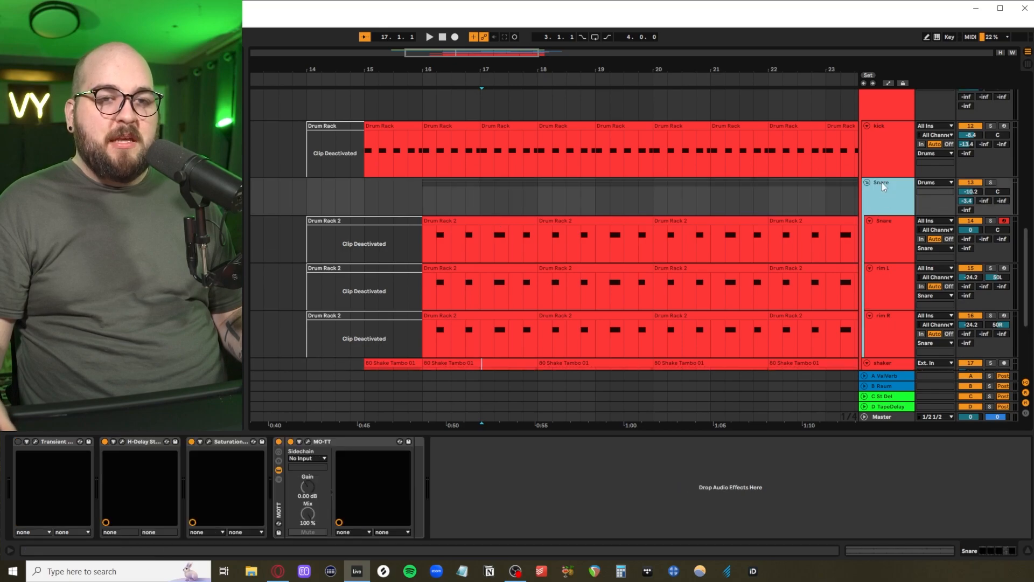
{"action": "left_click", "coordinate": [889, 156], "text": "shift"}
{"action": "left_click", "coordinate": [991, 126]}
{"action": "scroll", "coordinate": [518, 221], "scroll_direction": "up", "scroll_amount": 3}
{"action": "scroll", "coordinate": [518, 221], "scroll_direction": "down", "scroll_amount": 3}
{"action": "key", "text": "space"}
{"action": "scroll", "coordinate": [518, 221], "scroll_direction": "left", "scroll_amount": 2}
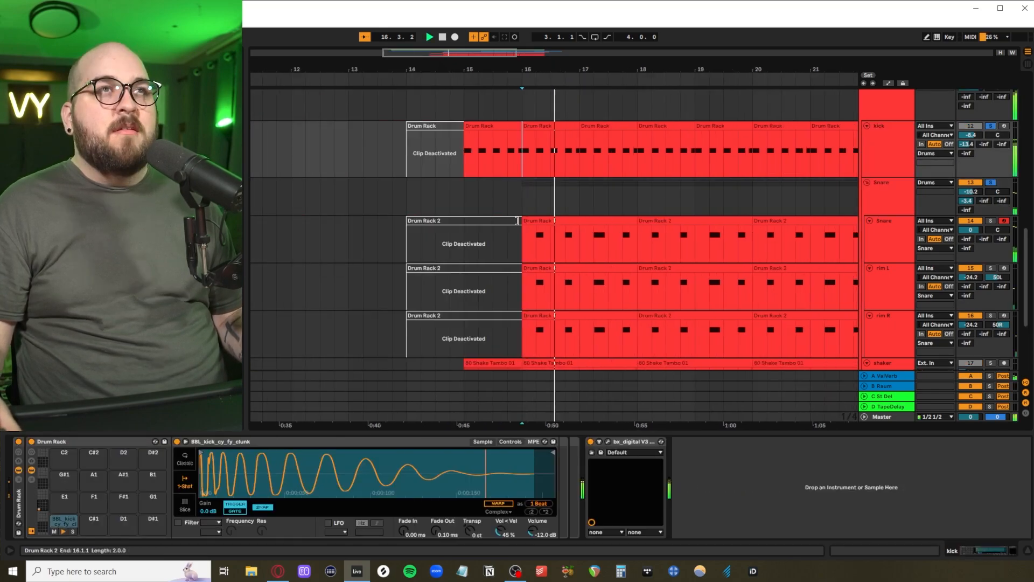
{"action": "scroll", "coordinate": [519, 221], "scroll_direction": "right", "scroll_amount": 1}
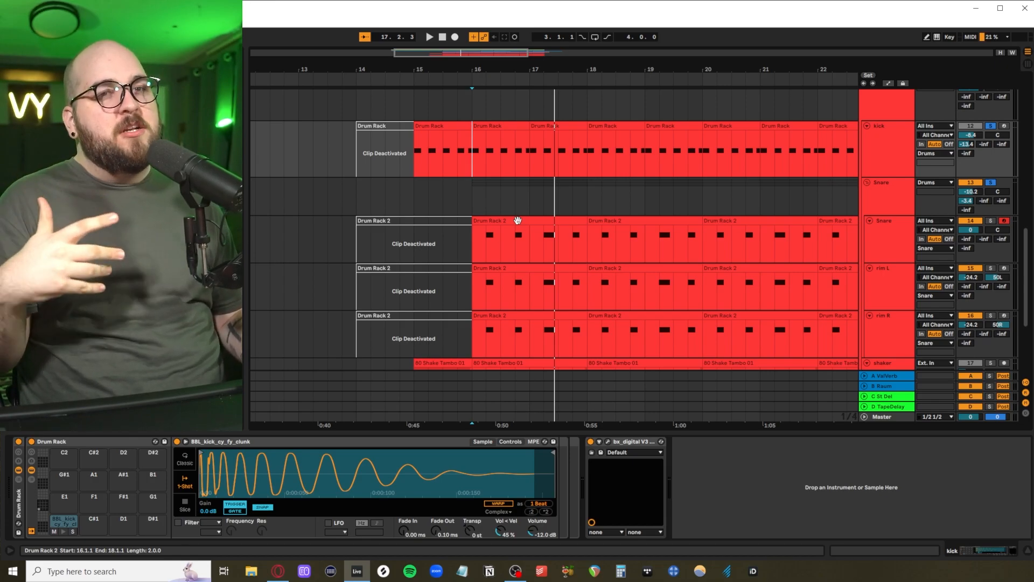
Step: Solo the shaker and Hats tracks and play both from bar 16
{"action": "scroll", "coordinate": [906, 240], "scroll_direction": "up", "scroll_amount": 2}
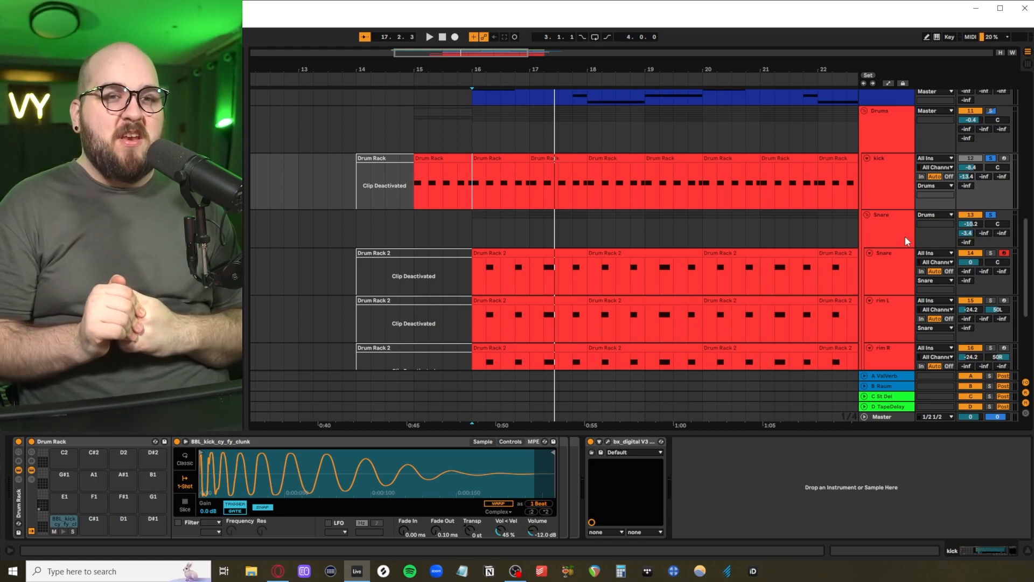
{"action": "scroll", "coordinate": [473, 280], "scroll_direction": "down", "scroll_amount": 3}
{"action": "left_click", "coordinate": [473, 281]}
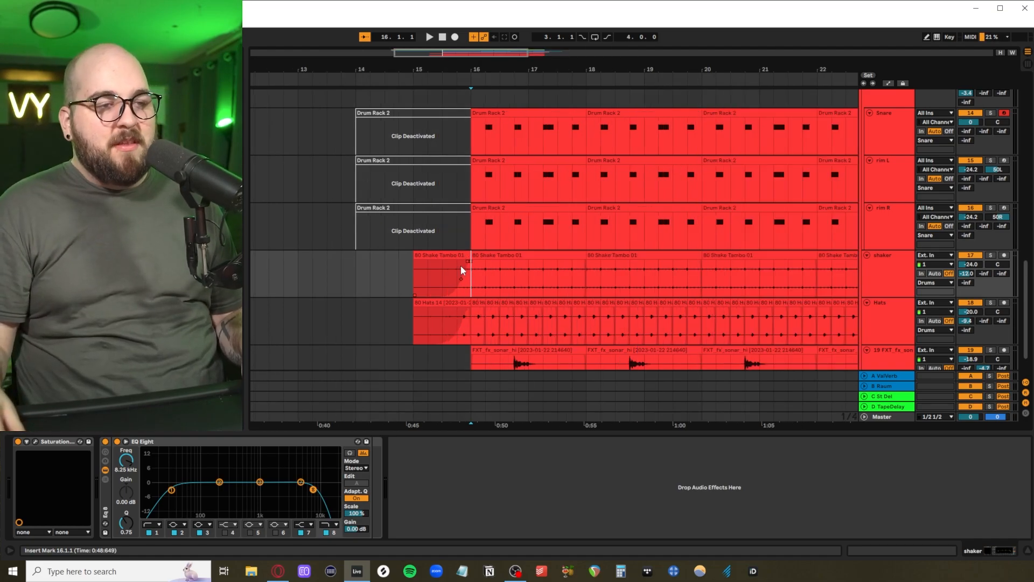
{"action": "left_click", "coordinate": [895, 302], "text": "shift"}
{"action": "key", "text": "s"}
{"action": "key", "text": "space"}
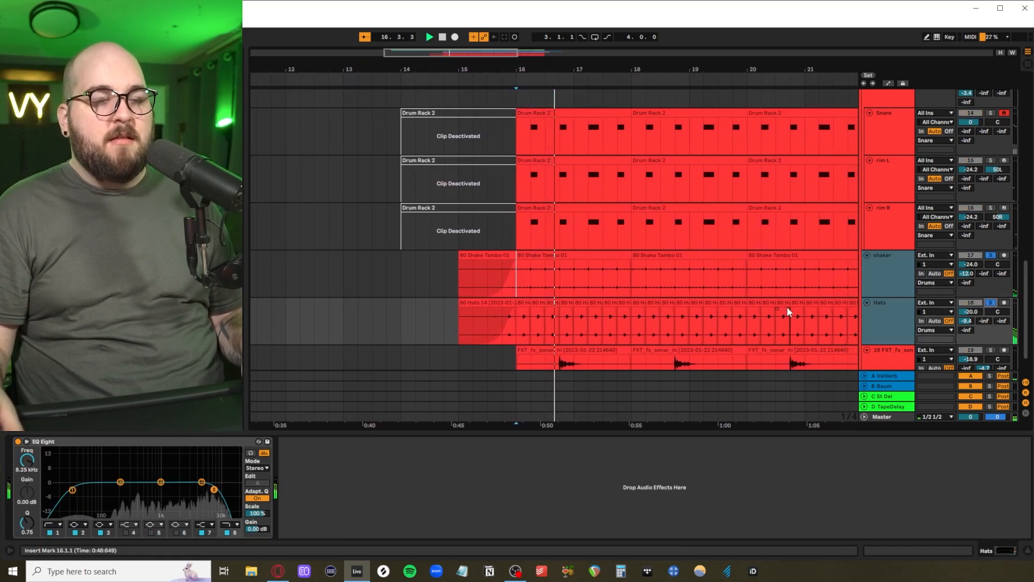
{"action": "left_click", "coordinate": [437, 279]}
{"action": "key", "text": "space"}
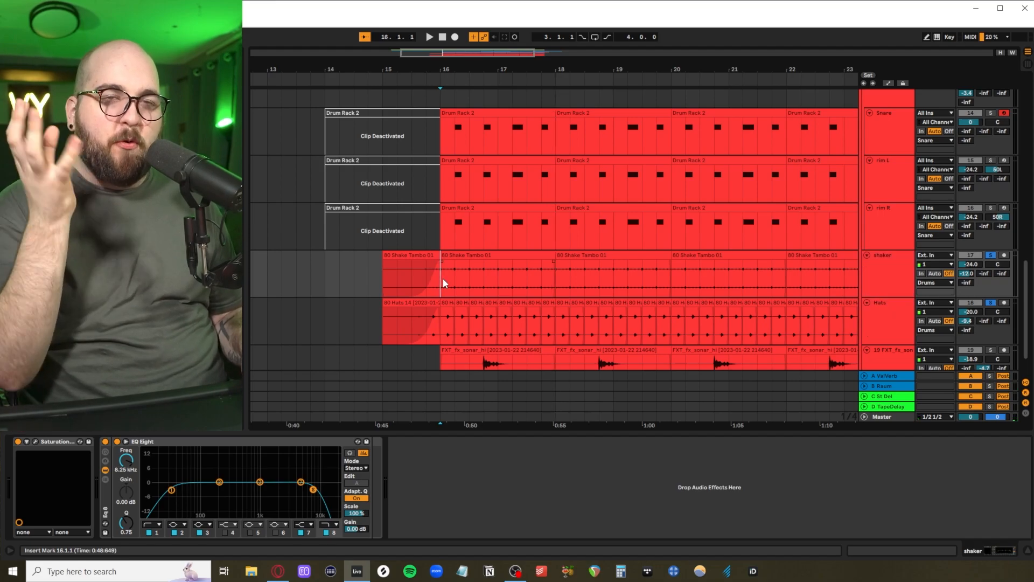
Step: Solo the FXT_fx_sonar_hi track and play its first hit from 16.3.4
{"action": "scroll", "coordinate": [442, 285], "scroll_direction": "up", "scroll_amount": 2}
{"action": "left_click_drag", "start_coordinate": [450, 324], "coordinate": [471, 324]}
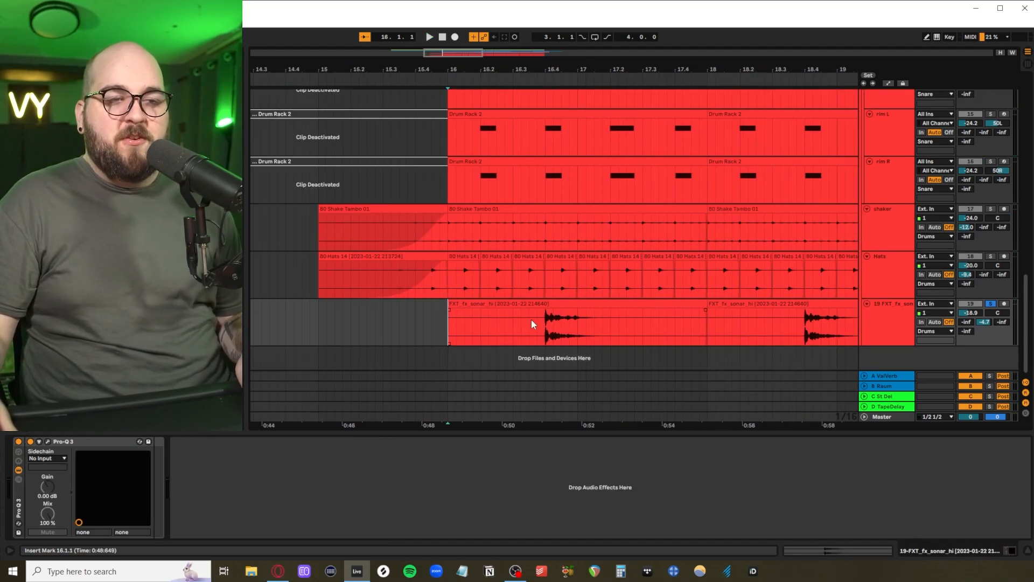
{"action": "left_click", "coordinate": [546, 319]}
{"action": "key", "text": "space"}
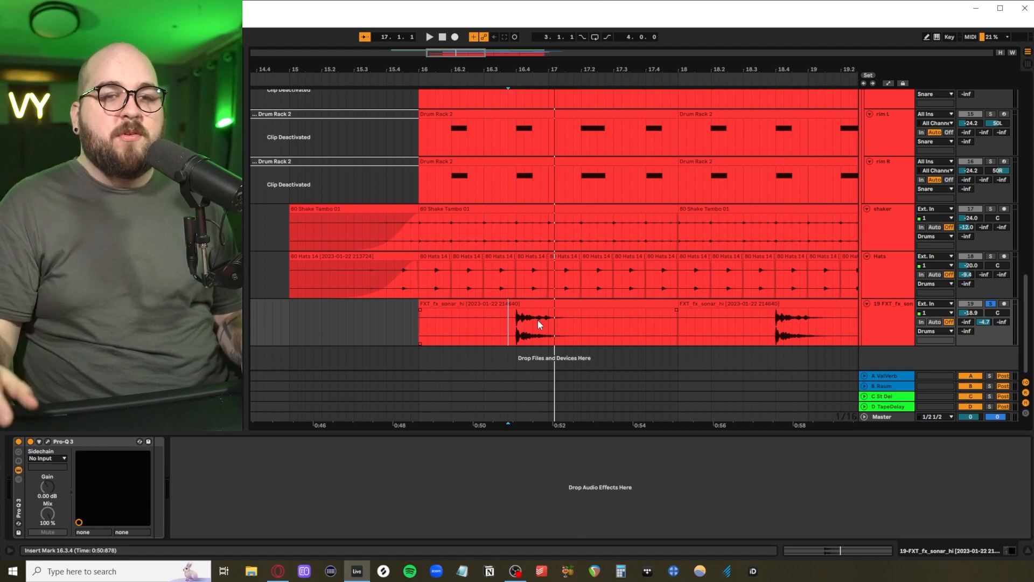
Step: Examine how the FXT_fx_sonar_hi clips repeat between bars 16 and 24 by selecting each one in turn
{"action": "left_click", "coordinate": [550, 304]}
{"action": "left_click", "coordinate": [493, 345]}
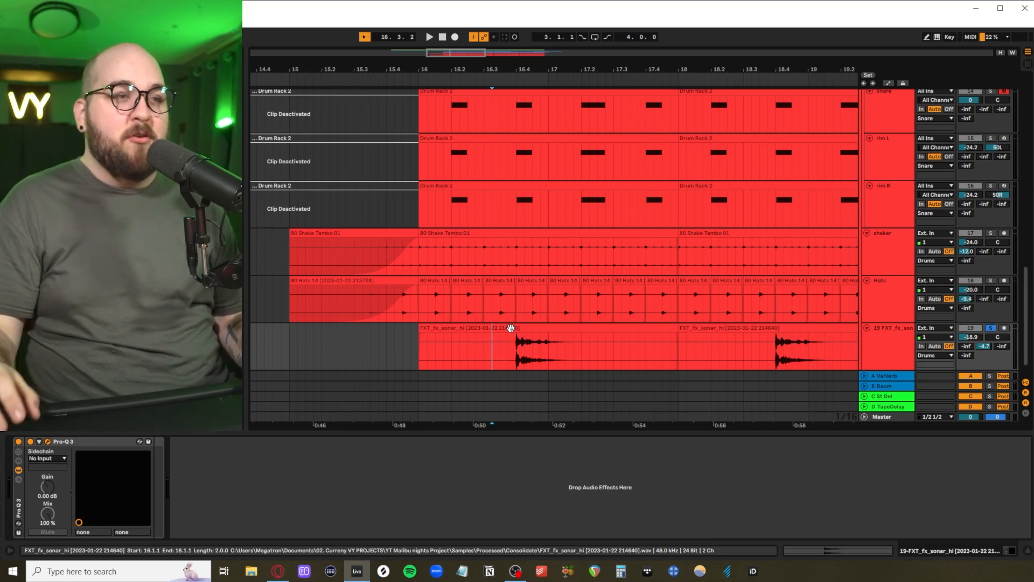
{"action": "left_click", "coordinate": [482, 344]}
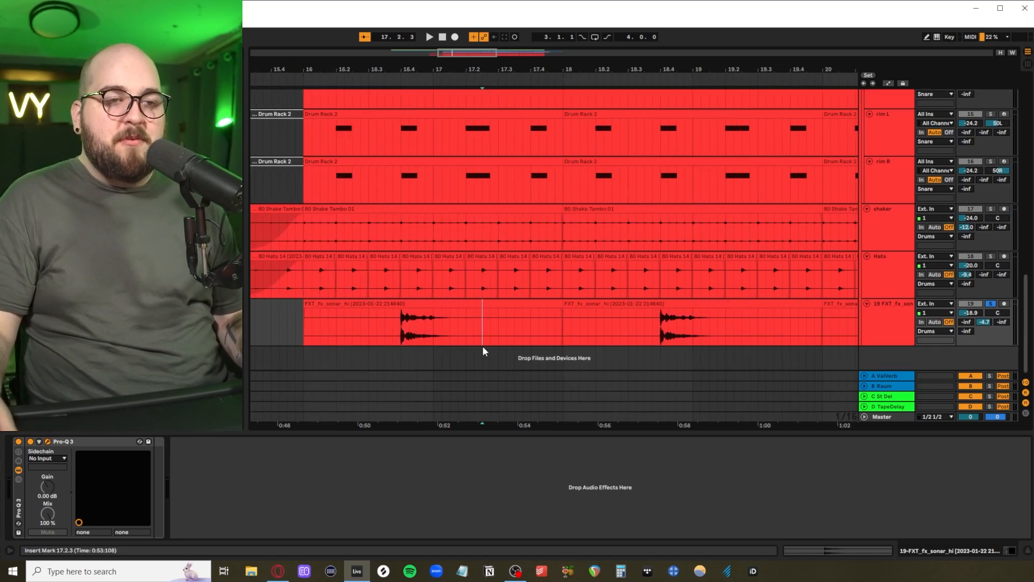
{"action": "key", "text": "minus"}
{"action": "key", "text": "minus"}
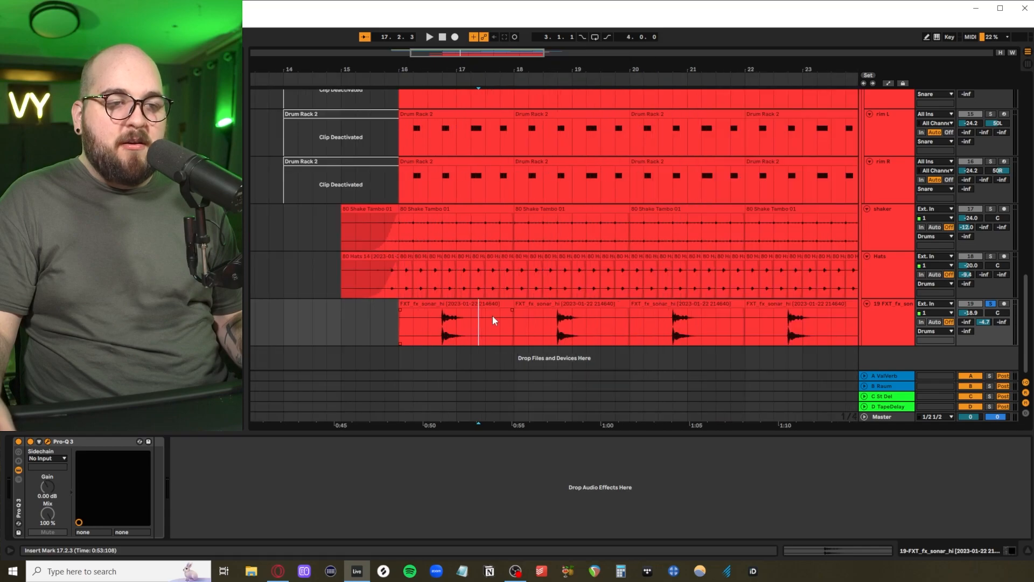
{"action": "left_click", "coordinate": [455, 304]}
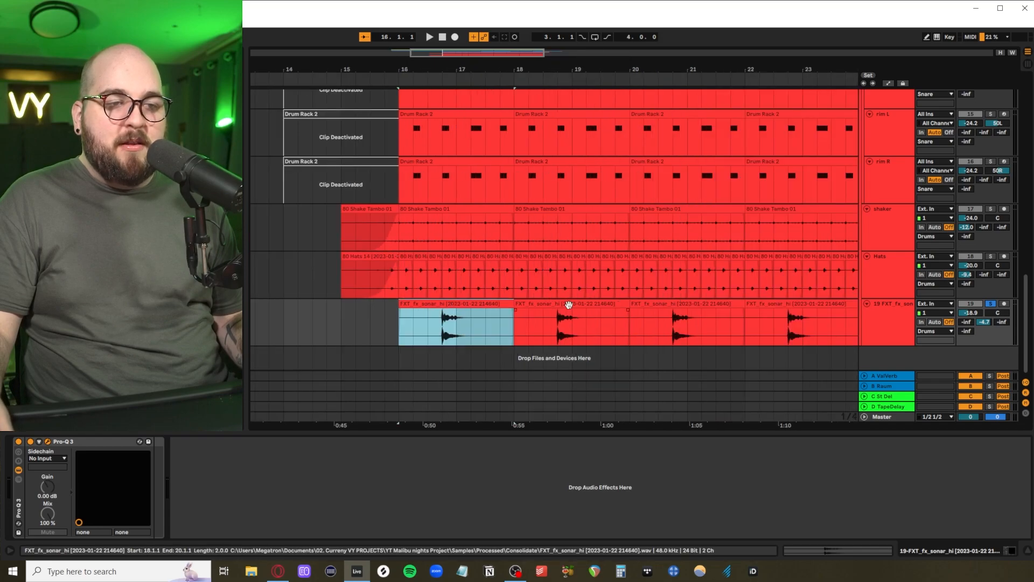
{"action": "left_click", "coordinate": [569, 305]}
{"action": "left_click", "coordinate": [673, 304]}
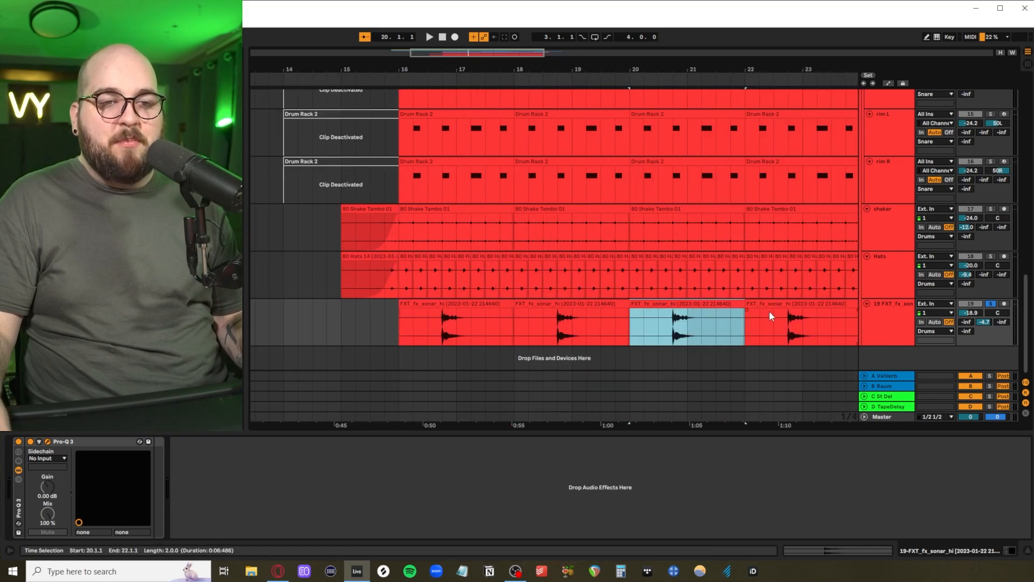
{"action": "left_click", "coordinate": [770, 305]}
{"action": "scroll", "coordinate": [619, 330], "scroll_direction": "left", "scroll_amount": 5}
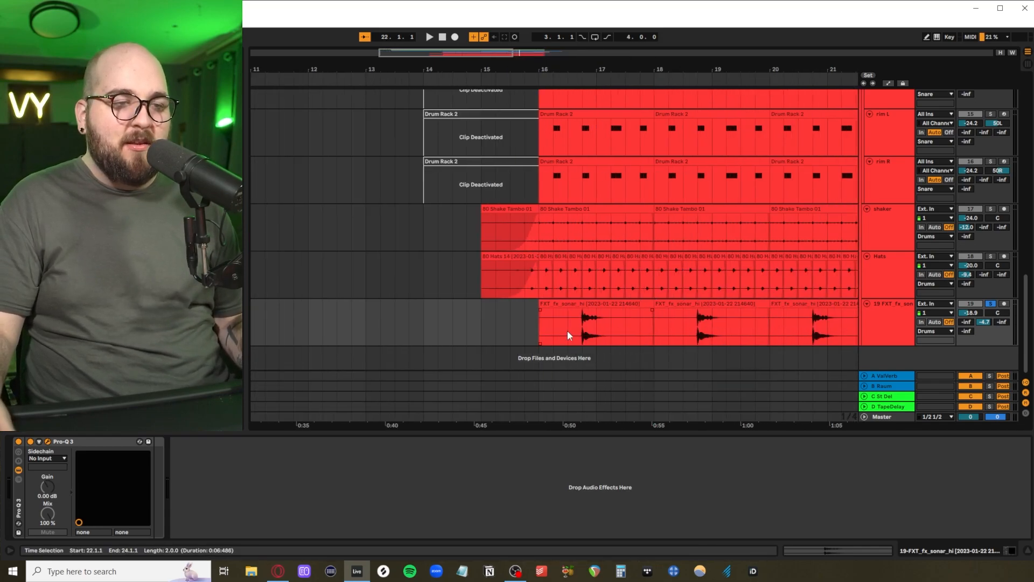
Step: Move the sonar hit out of the FXT_fx_sonar_hi clip at bar 16 into empty space and align its start to beat 14.2
{"action": "scroll", "coordinate": [572, 330], "scroll_direction": "up", "scroll_amount": 5}
{"action": "scroll", "coordinate": [621, 329], "scroll_direction": "down", "scroll_amount": 3}
{"action": "left_click_drag", "start_coordinate": [626, 329], "coordinate": [676, 328]}
{"action": "scroll", "coordinate": [676, 328], "scroll_direction": "left", "scroll_amount": 2}
{"action": "left_click_drag", "start_coordinate": [768, 308], "coordinate": [419, 322]}
{"action": "scroll", "coordinate": [445, 328], "scroll_direction": "left", "scroll_amount": 8}
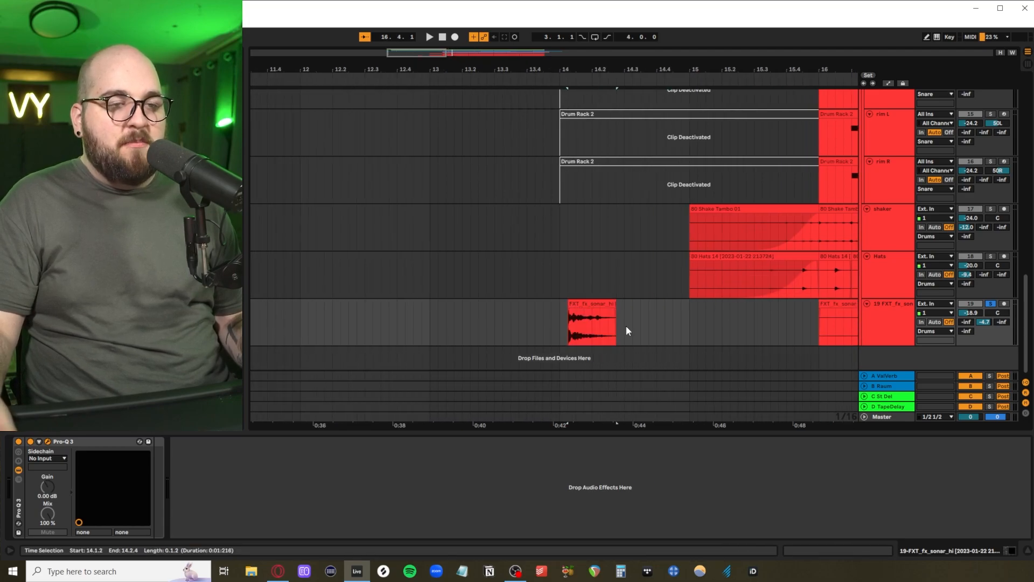
{"action": "scroll", "coordinate": [691, 308], "scroll_direction": "right", "scroll_amount": 1}
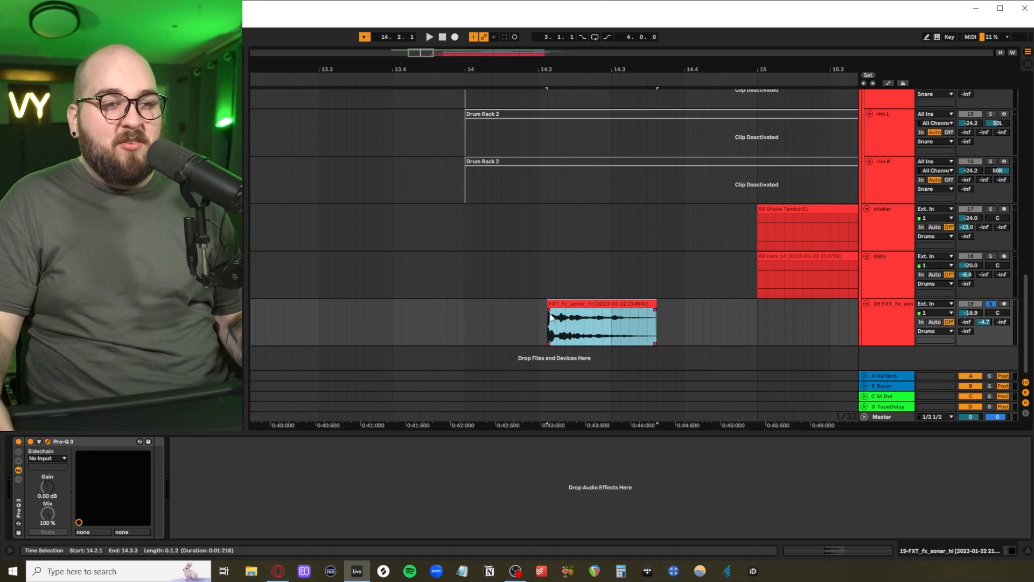
{"action": "left_click_drag", "start_coordinate": [579, 303], "coordinate": [573, 300]}
{"action": "left_click", "coordinate": [531, 312]}
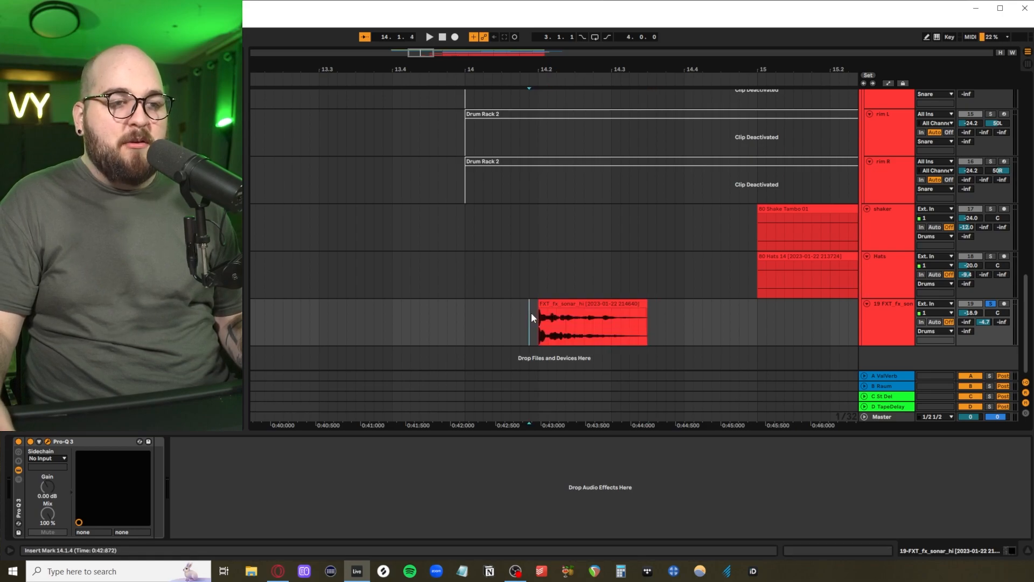
Step: Trim the moved sonar hit's tail to end at beat 14.3 and add a fade-out
{"action": "scroll", "coordinate": [564, 309], "scroll_direction": "up", "scroll_amount": 10}
{"action": "scroll", "coordinate": [491, 319], "scroll_direction": "down", "scroll_amount": 5}
{"action": "scroll", "coordinate": [491, 323], "scroll_direction": "down", "scroll_amount": 2}
{"action": "double_click", "coordinate": [554, 302]}
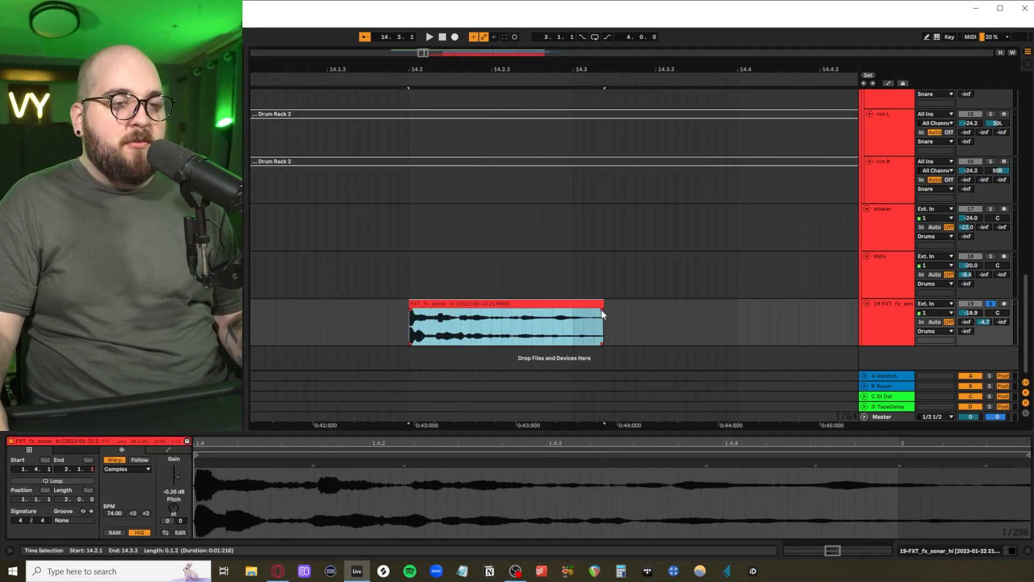
{"action": "left_click_drag", "start_coordinate": [603, 311], "coordinate": [442, 318]}
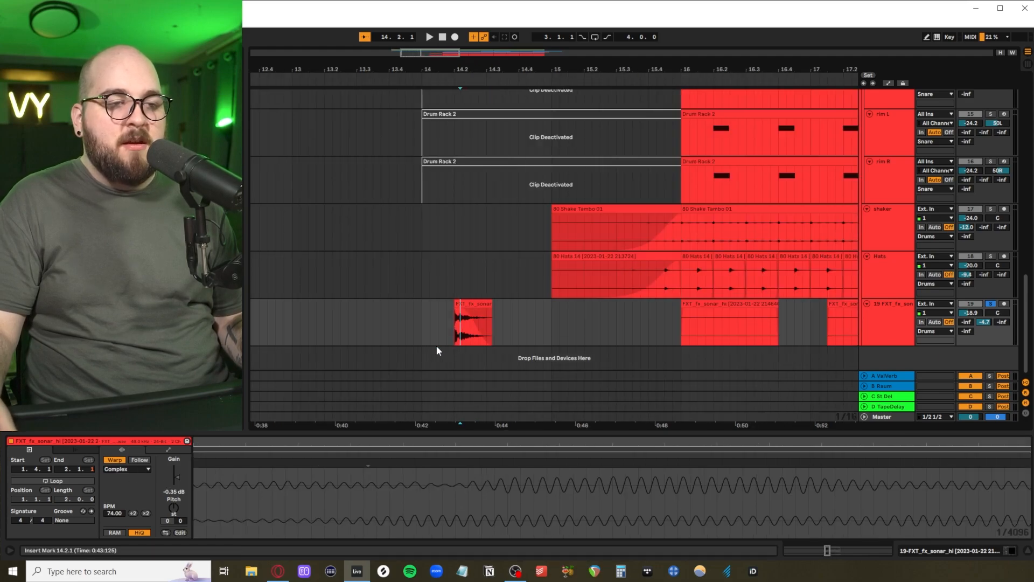
{"action": "scroll", "coordinate": [439, 351], "scroll_direction": "up", "scroll_amount": 3}
Step: Consolidate the range from 14.1.1 to 14.3.1 on the sonar track into one clip and duplicate it twice
{"action": "left_click_drag", "start_coordinate": [560, 322], "coordinate": [404, 322]}
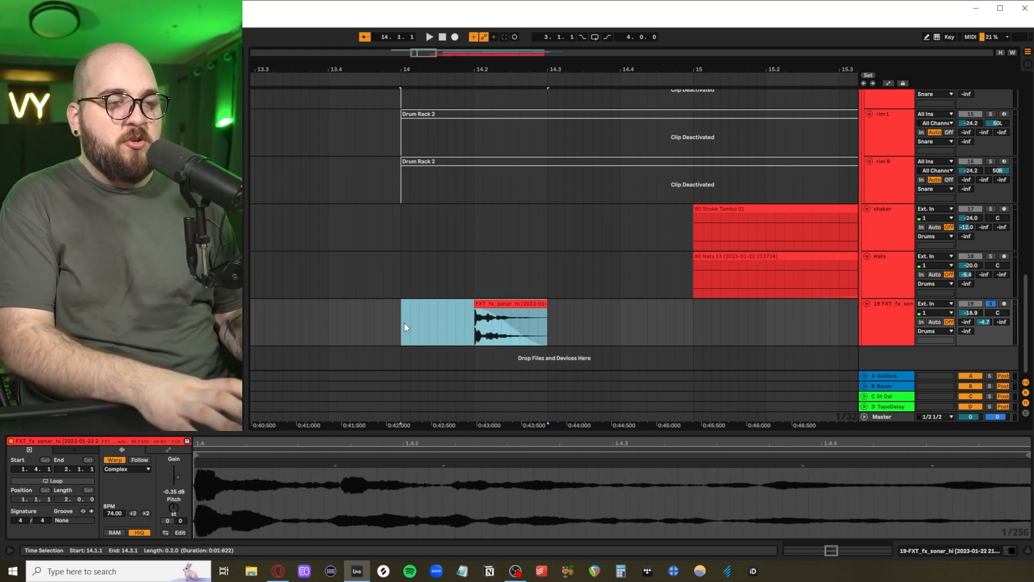
{"action": "key", "text": "ctrl+j"}
{"action": "left_click", "coordinate": [512, 296]}
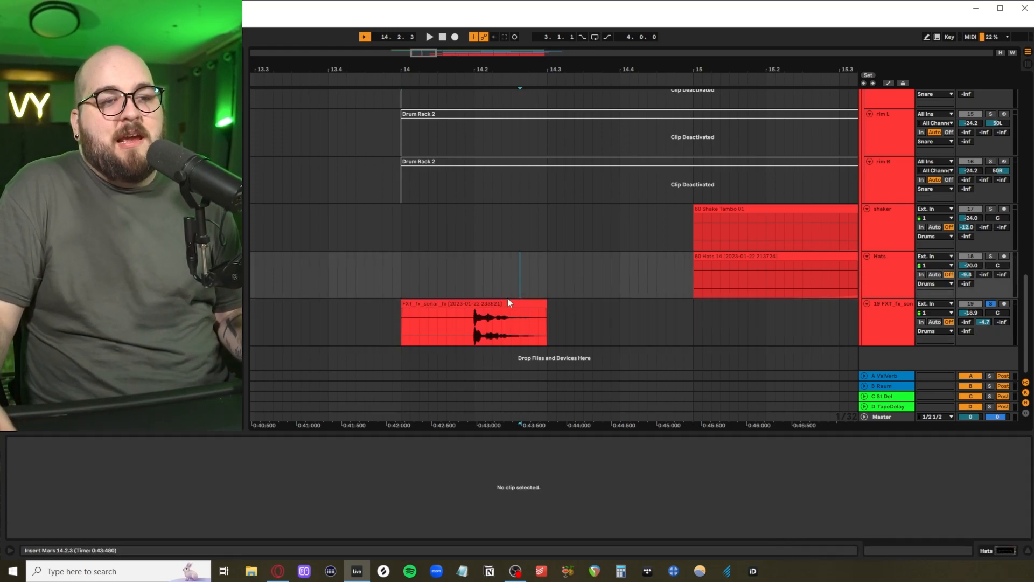
{"action": "left_click", "coordinate": [467, 315]}
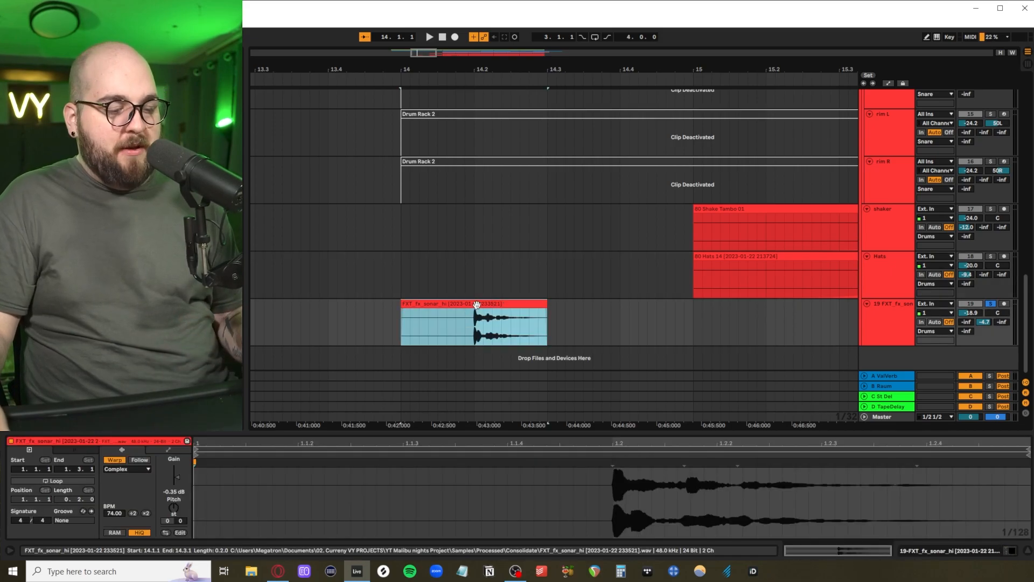
{"action": "key", "text": "ctrl+d"}
{"action": "key", "text": "ctrl+d"}
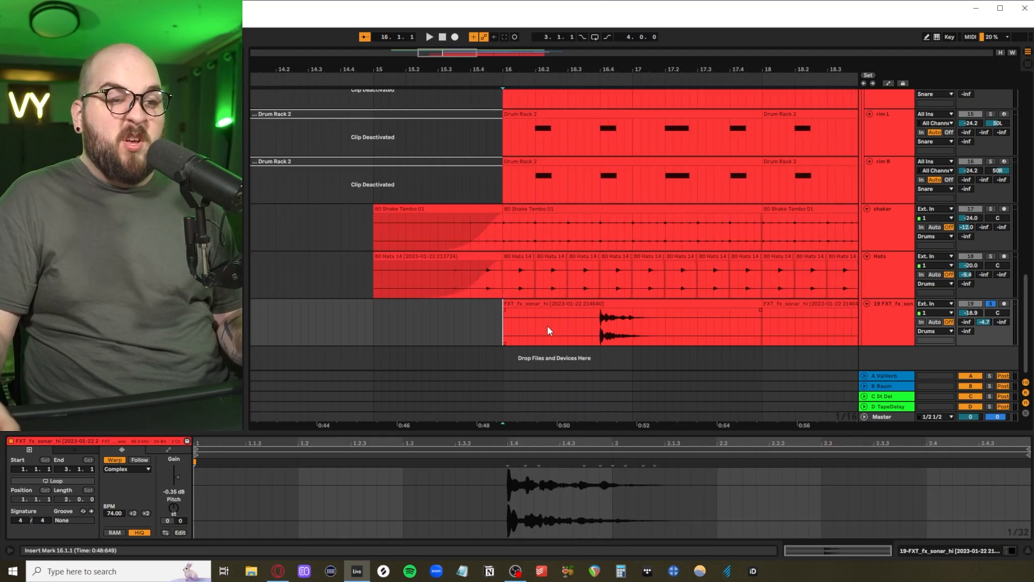
Step: Mark out the sonar hit from 16.3.1 to 17.1.4 in the first FXT_fx_sonar_hi clip
{"action": "left_click_drag", "start_coordinate": [654, 334], "coordinate": [564, 334]}
{"action": "left_click_drag", "start_coordinate": [469, 319], "coordinate": [558, 314]}
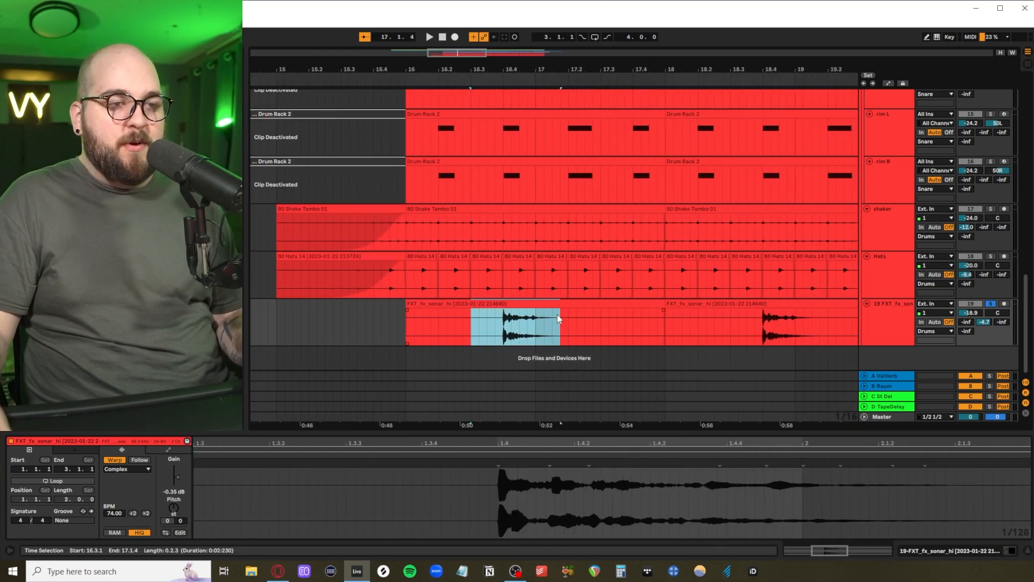
Step: View the Kramer Master Tape plugin on the Master track, close it and unsolo the FXT_fx_sonar_hi track
{"action": "key", "text": "shift+Tab"}
{"action": "left_click_drag", "start_coordinate": [547, 0], "coordinate": [665, 114]}
{"action": "mouse_move", "coordinate": [620, 252]}
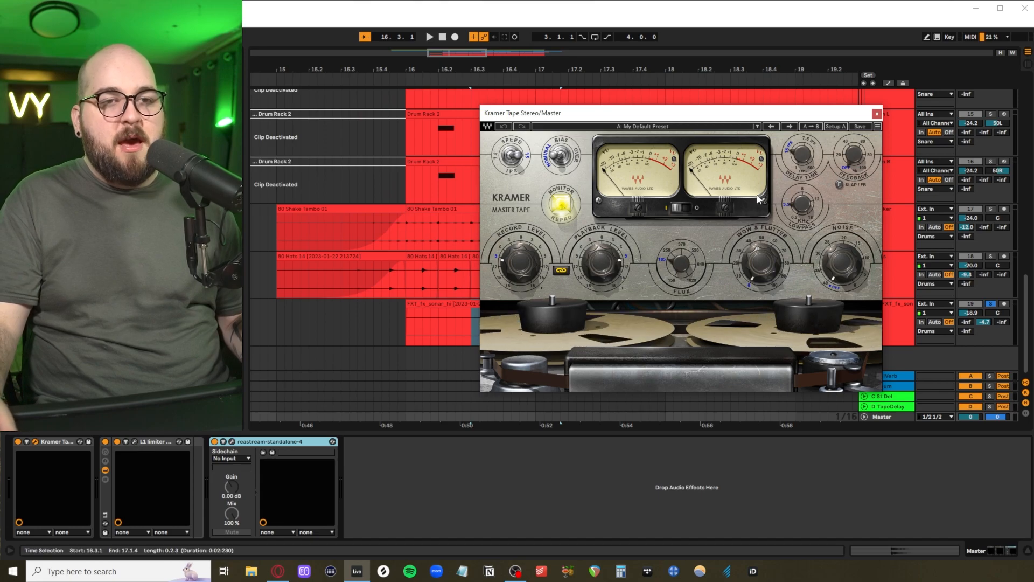
{"action": "left_click", "coordinate": [877, 113]}
{"action": "left_click", "coordinate": [992, 304]}
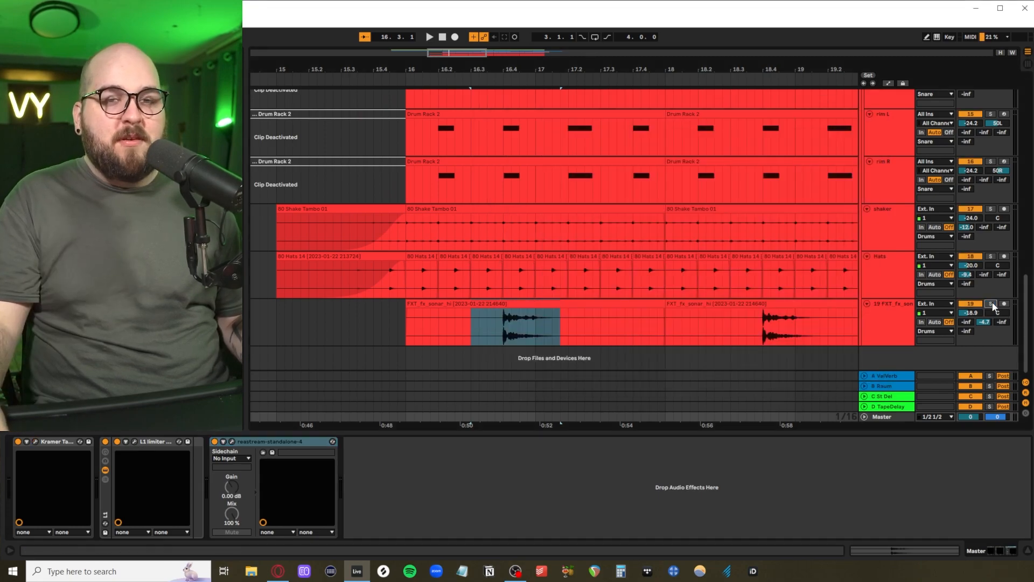